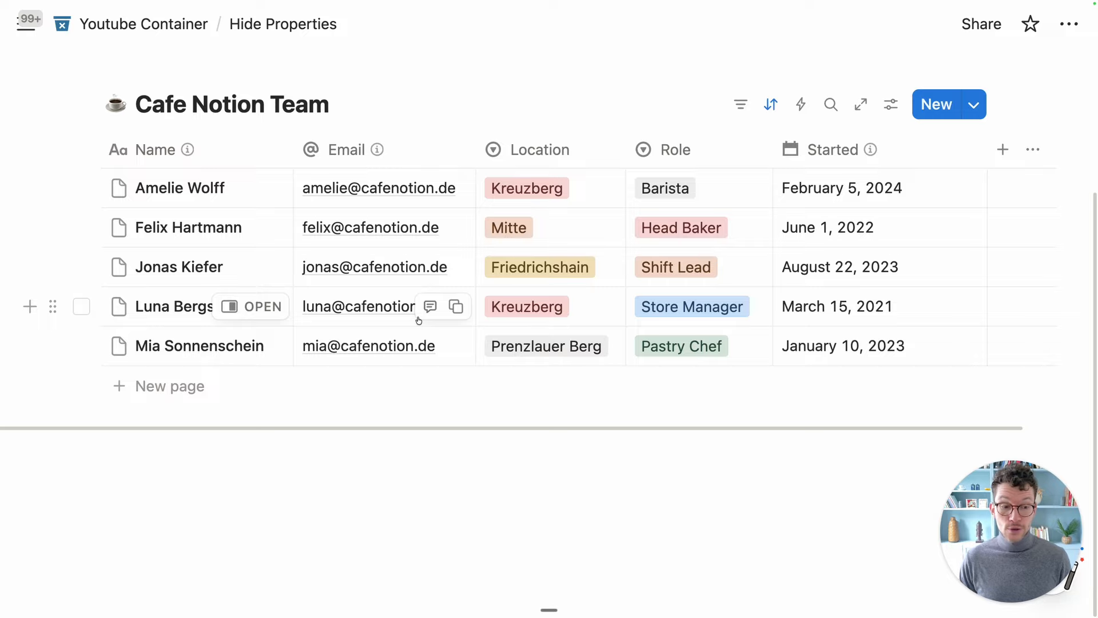
Narrow the Name and Started columns, review property visibility, then open an employee's page in side peek
{"action": "left_click_drag", "start_coordinate": [292, 147], "coordinate": [275, 144]}
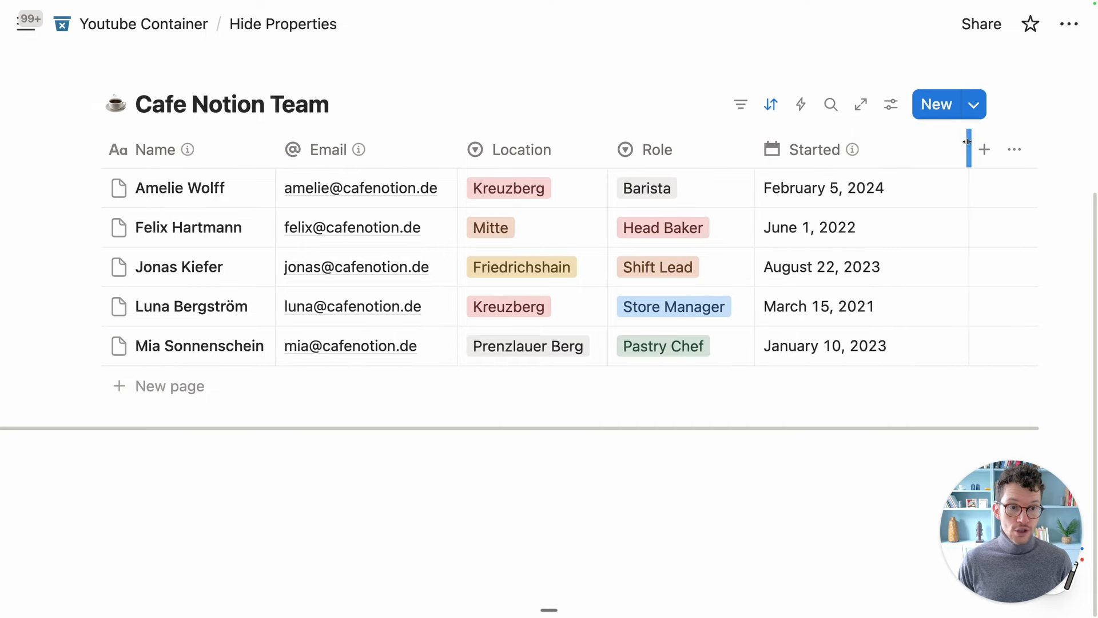
{"action": "left_click_drag", "start_coordinate": [966, 141], "coordinate": [916, 147]}
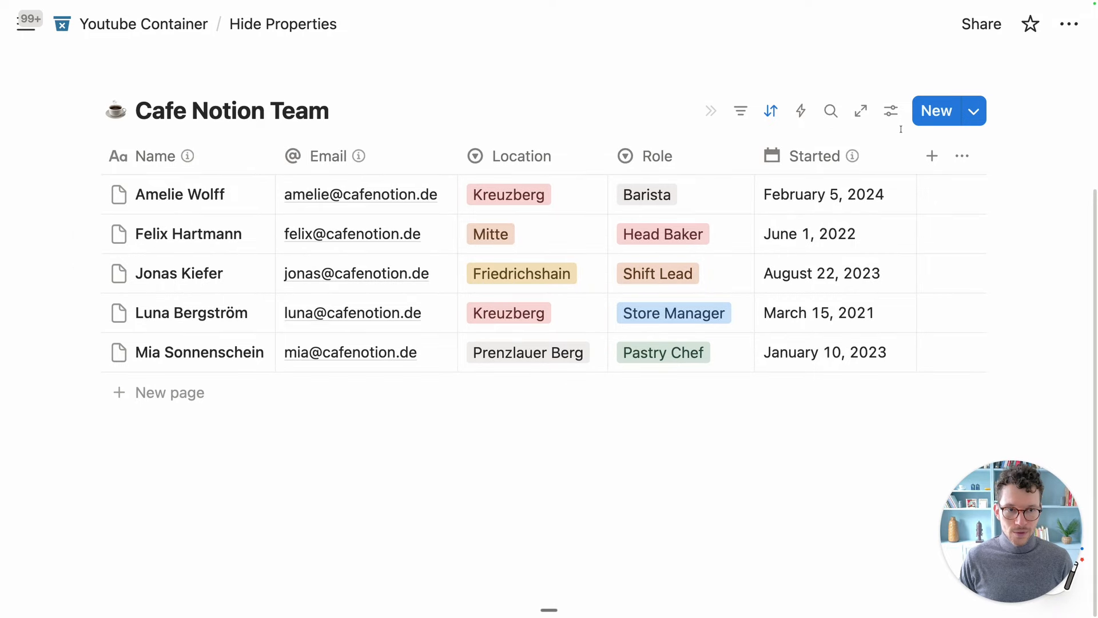
{"action": "left_click", "coordinate": [890, 111]}
{"action": "left_click", "coordinate": [877, 249]}
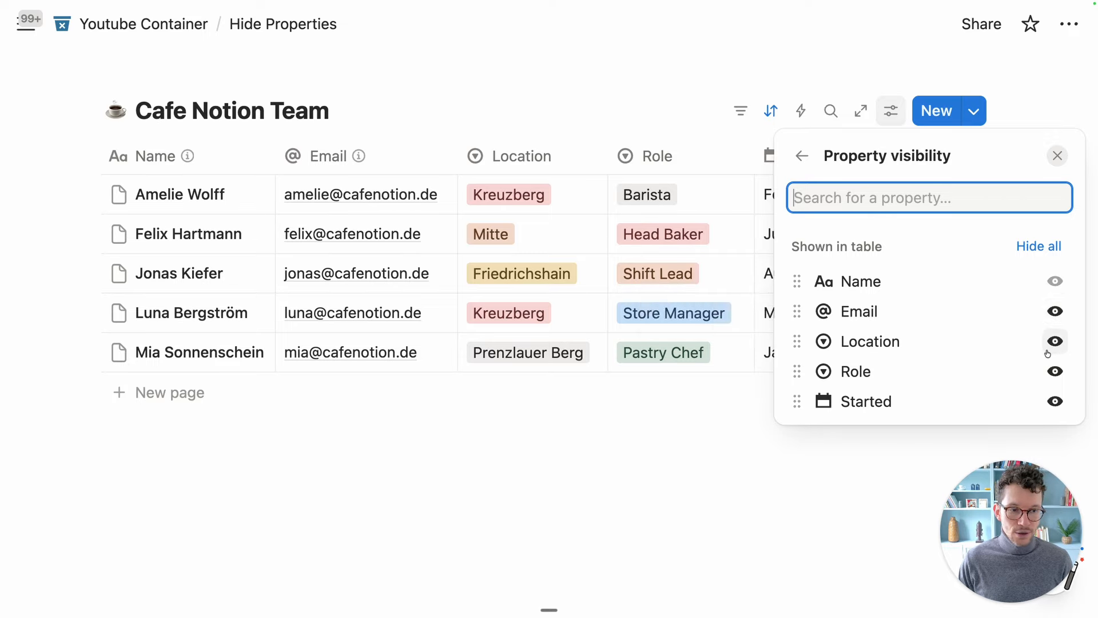
{"action": "left_click", "coordinate": [720, 471]}
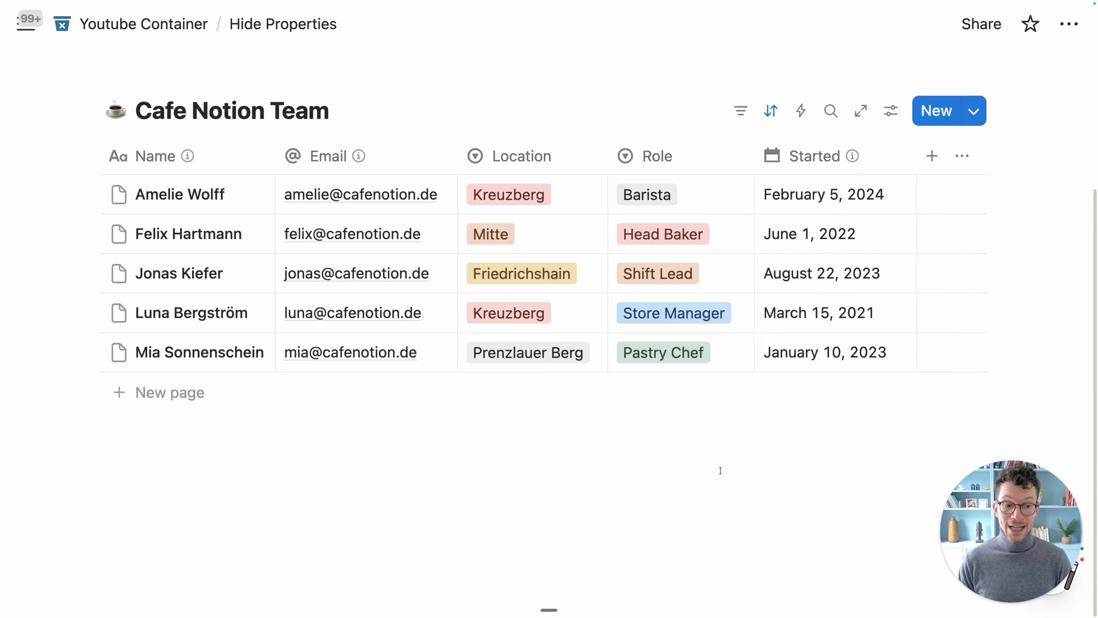
{"action": "left_click", "coordinate": [248, 314]}
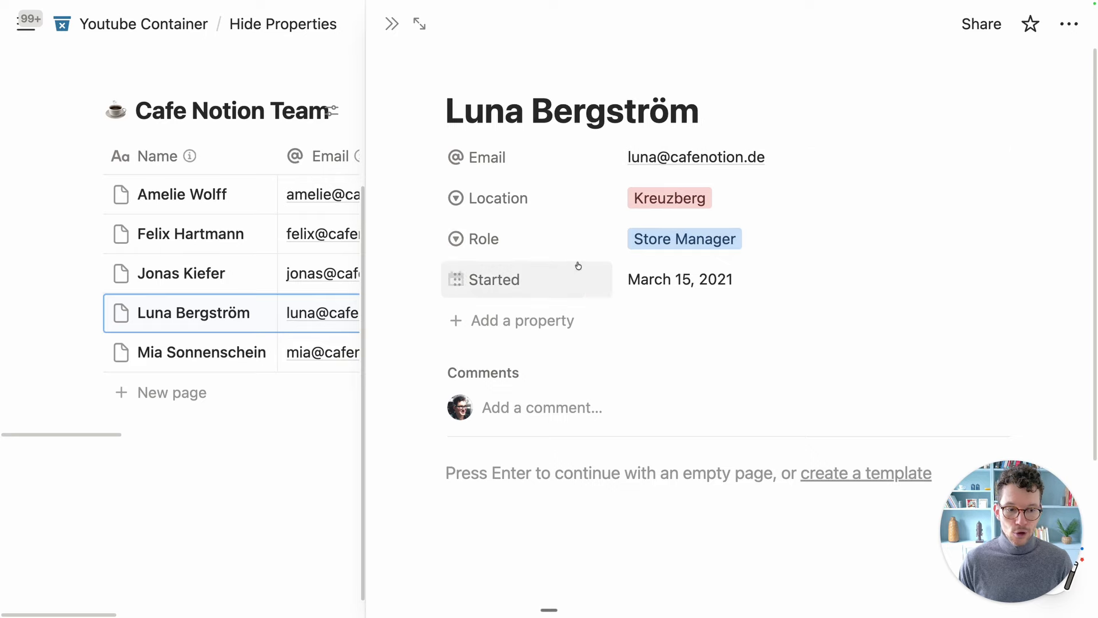
Close the employee's side-peek page to return to the full team table
{"action": "left_click", "coordinate": [392, 23]}
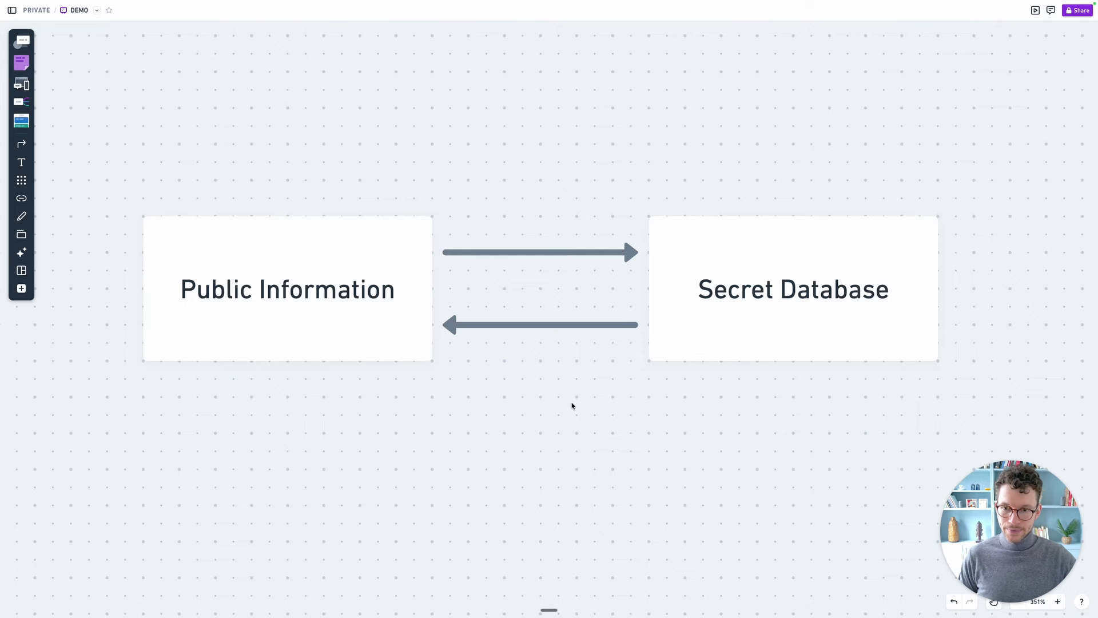
{"action": "left_click_drag", "start_coordinate": [79, 144], "coordinate": [286, 316]}
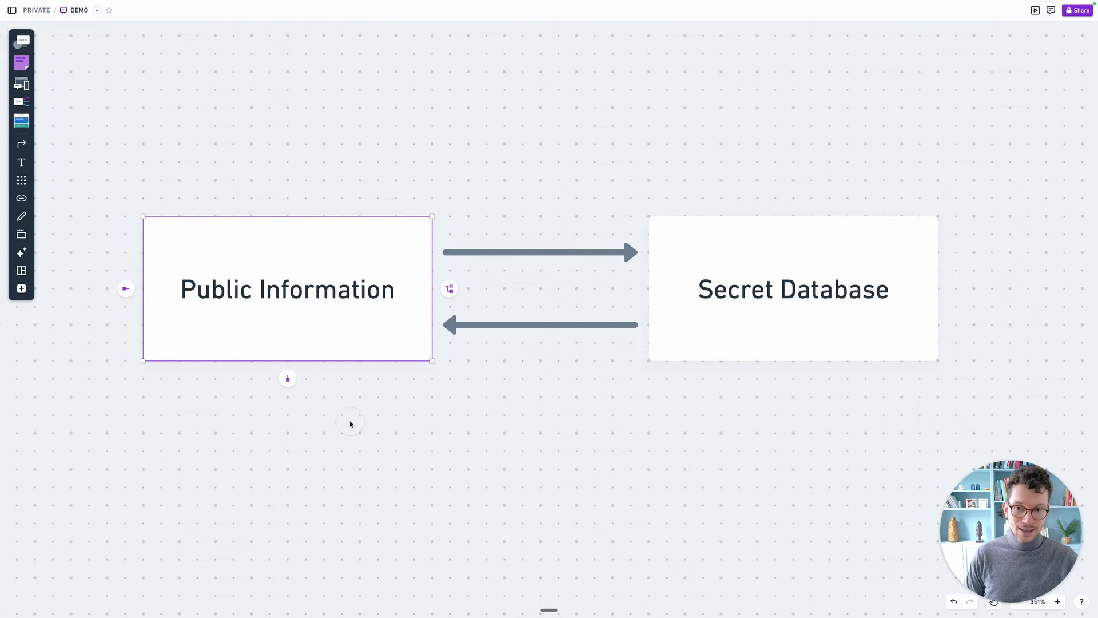
{"action": "left_click", "coordinate": [386, 505]}
{"action": "left_click_drag", "start_coordinate": [696, 413], "coordinate": [705, 253]}
{"action": "left_click", "coordinate": [618, 453]}
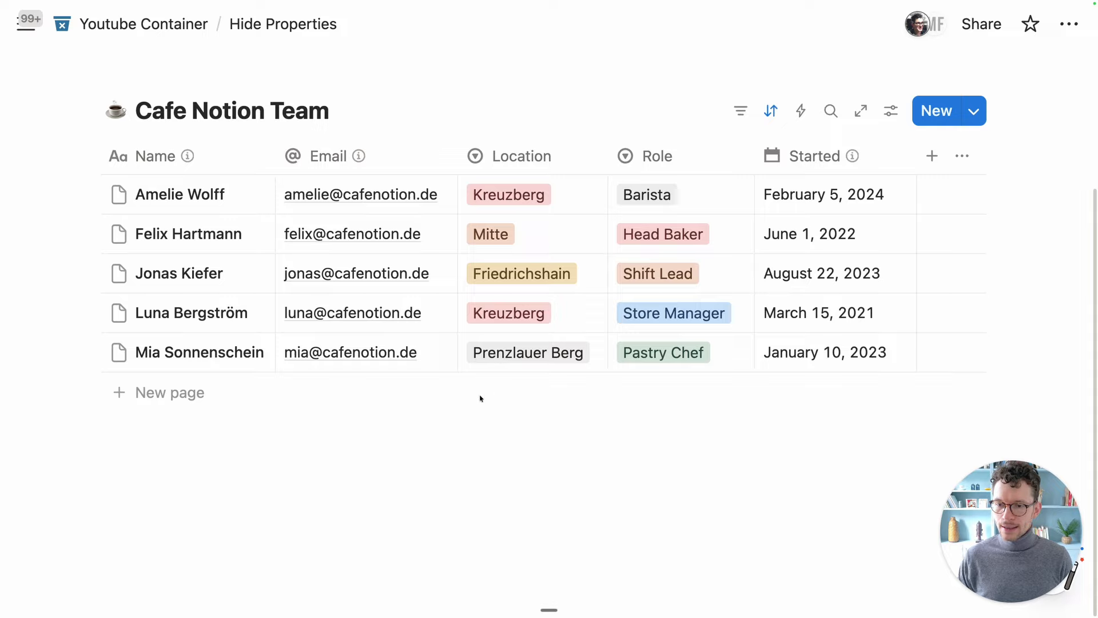
Insert an inline database below the team table named 'Confidential Employee Information'
{"action": "scroll", "coordinate": [313, 466], "scroll_direction": "up", "scroll_amount": 2}
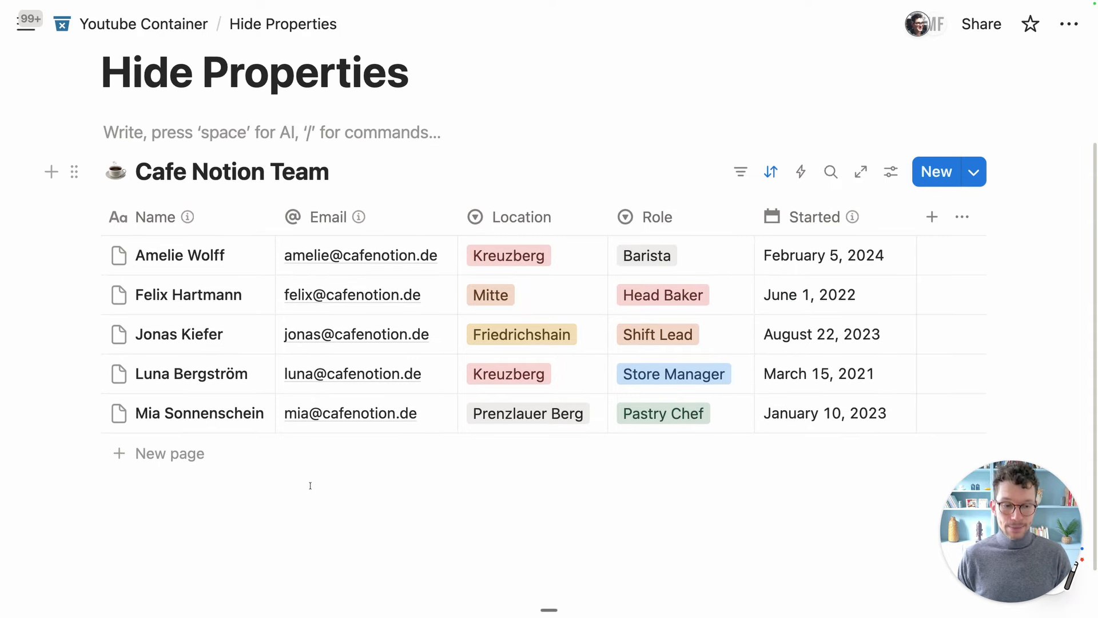
{"action": "scroll", "coordinate": [303, 492], "scroll_direction": "down", "scroll_amount": 1}
{"action": "scroll", "coordinate": [298, 499], "scroll_direction": "down", "scroll_amount": 1}
{"action": "left_click", "coordinate": [289, 498]}
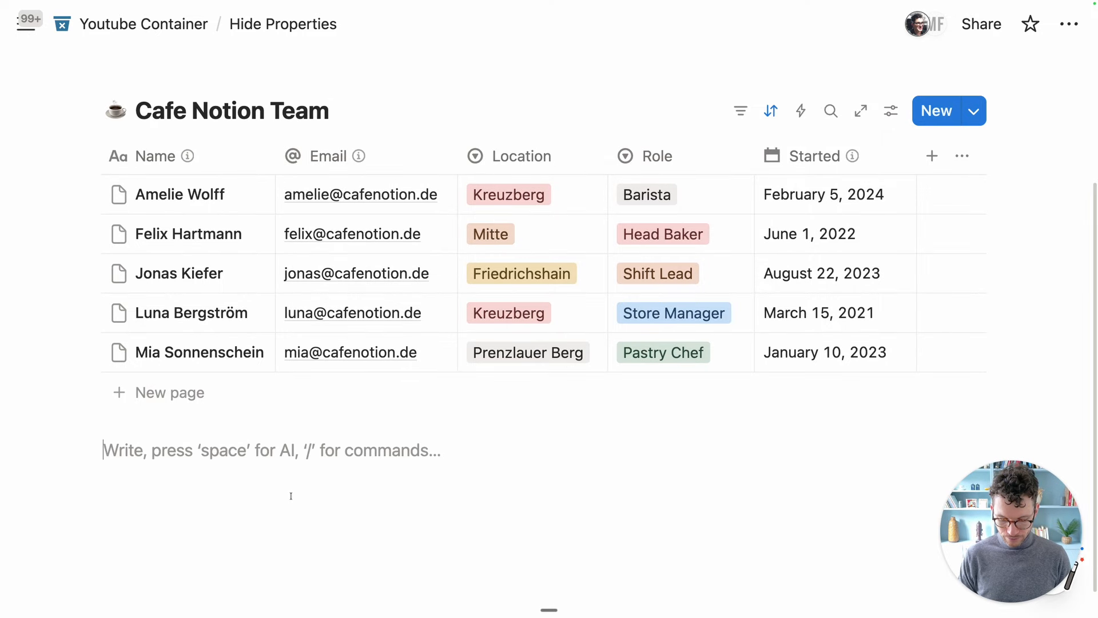
{"action": "type", "text": "/data"}
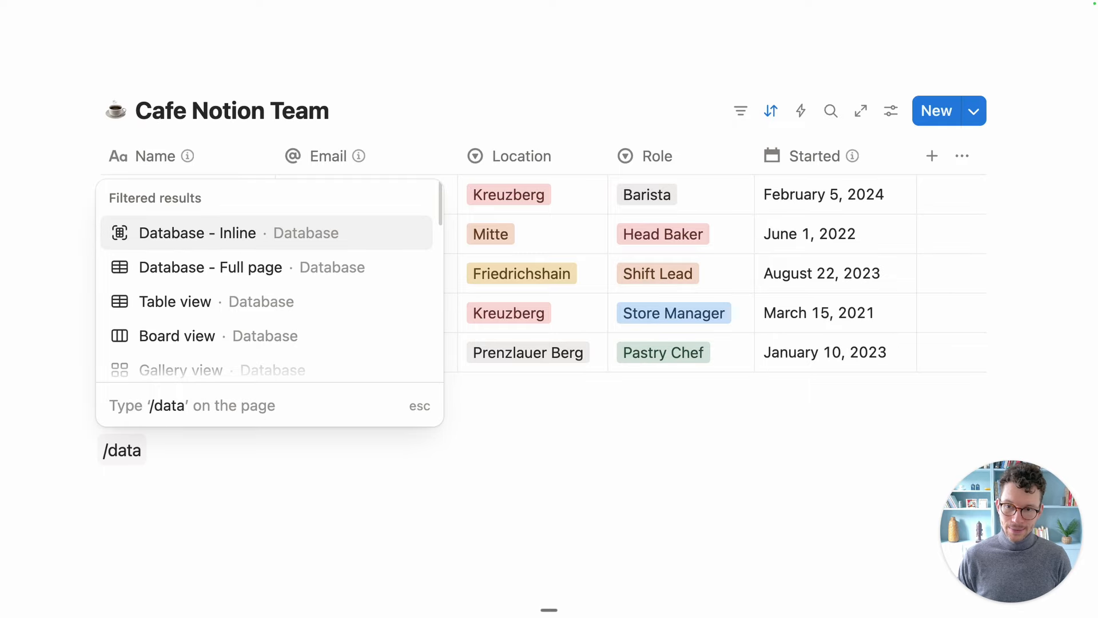
{"action": "key", "text": "Return"}
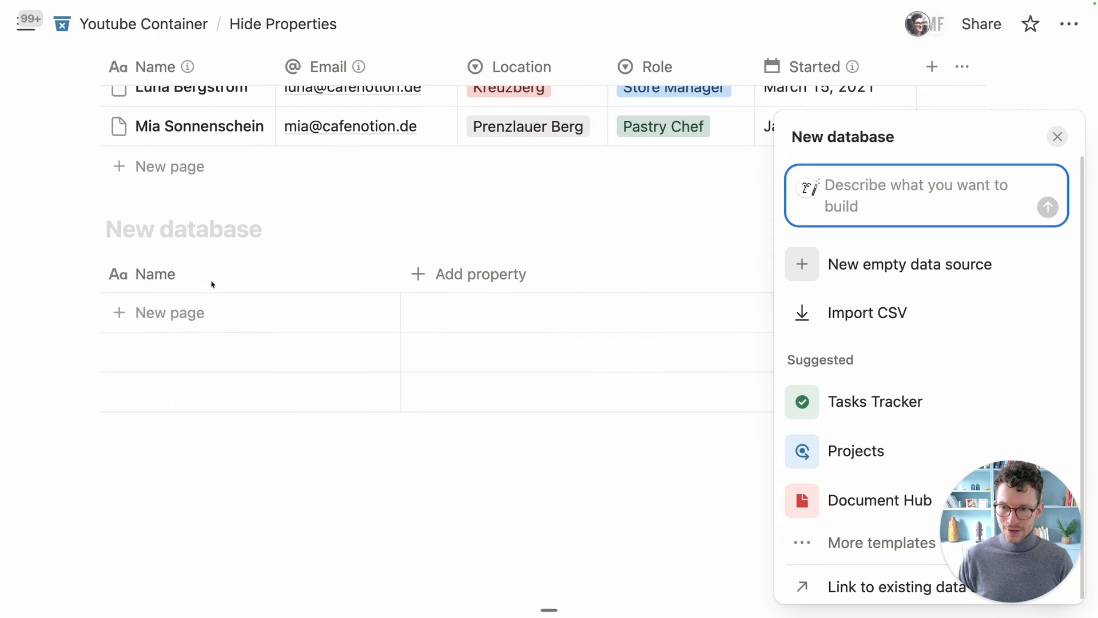
{"action": "key", "text": "Escape"}
{"action": "left_click", "coordinate": [149, 230]}
{"action": "type", "text": "Conf"}
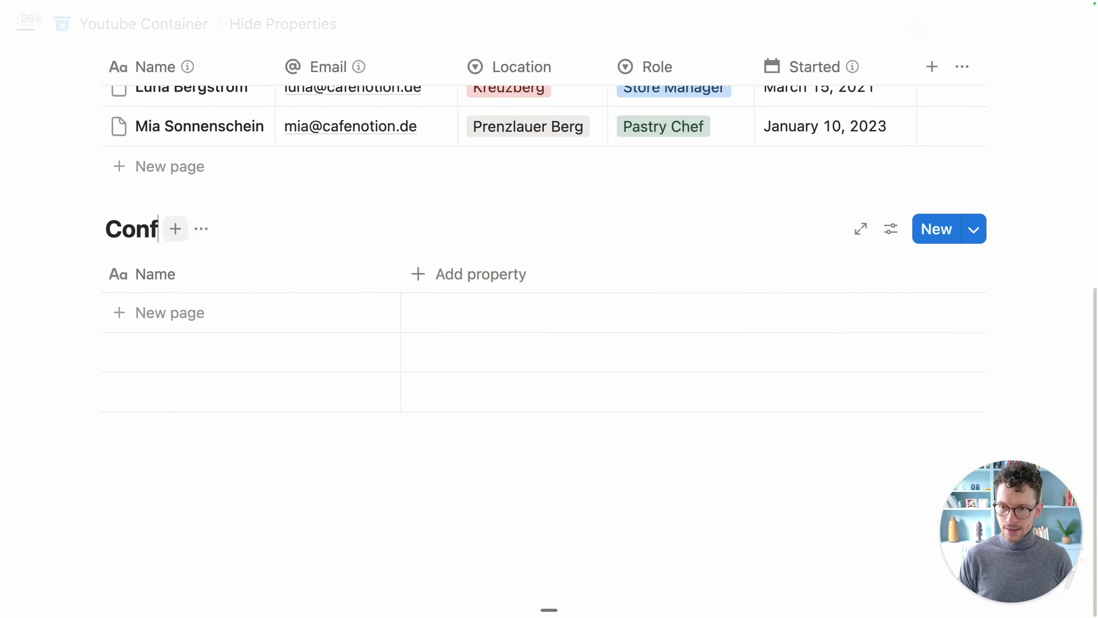
{"action": "type", "text": "idential Employee"}
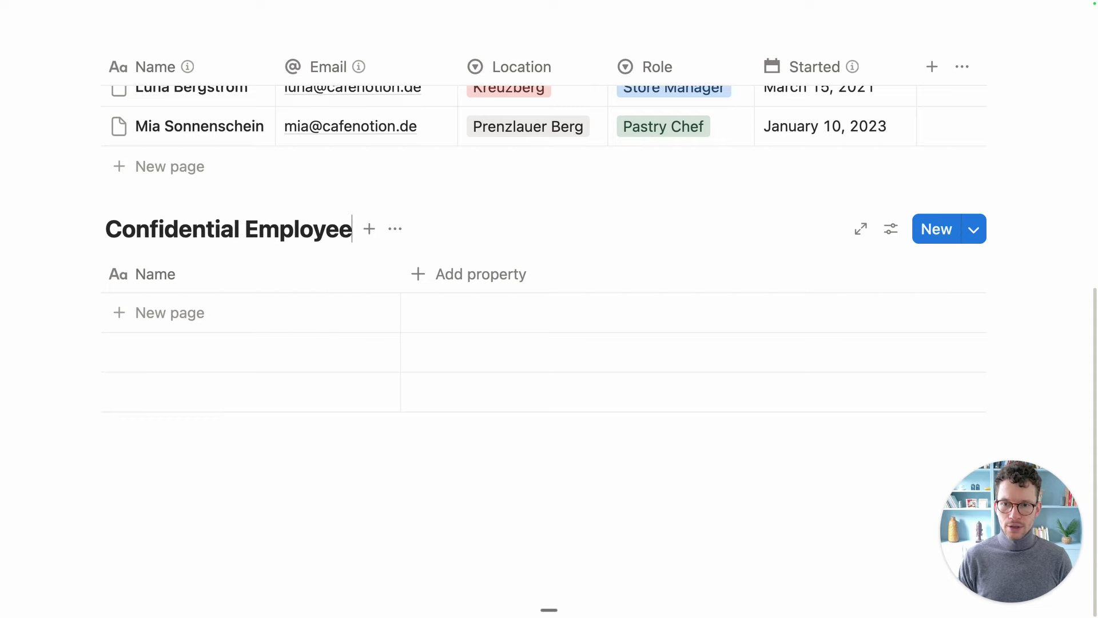
{"action": "type", "text": " Information"}
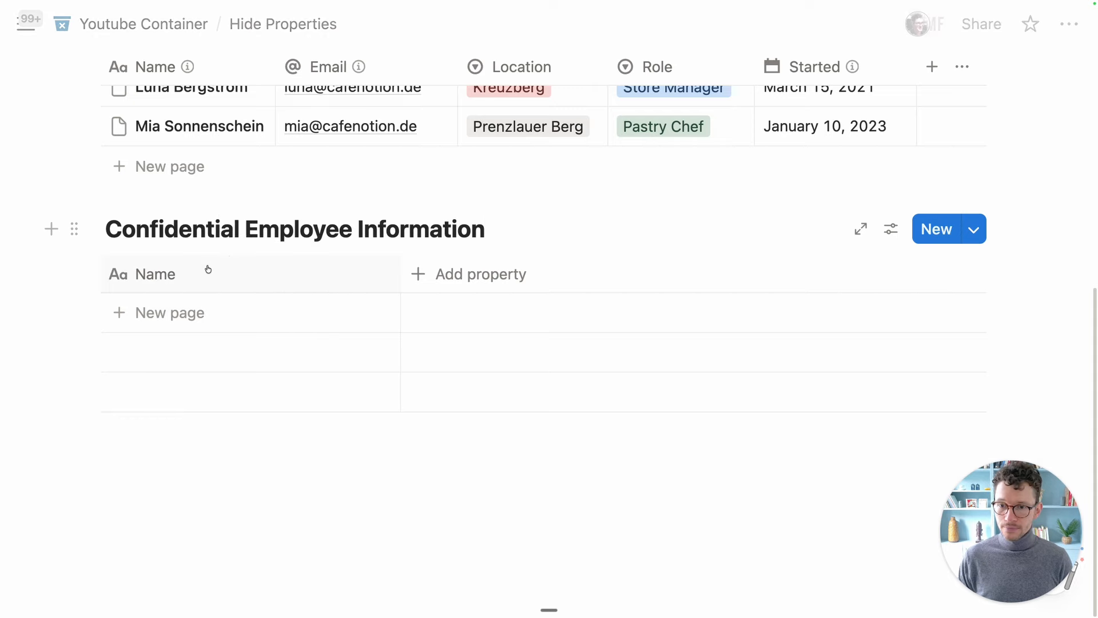
Add one employee entry by name and narrow the database's Name column
{"action": "scroll", "coordinate": [207, 269], "scroll_direction": "up", "scroll_amount": 2}
{"action": "scroll", "coordinate": [260, 337], "scroll_direction": "up", "scroll_amount": 2}
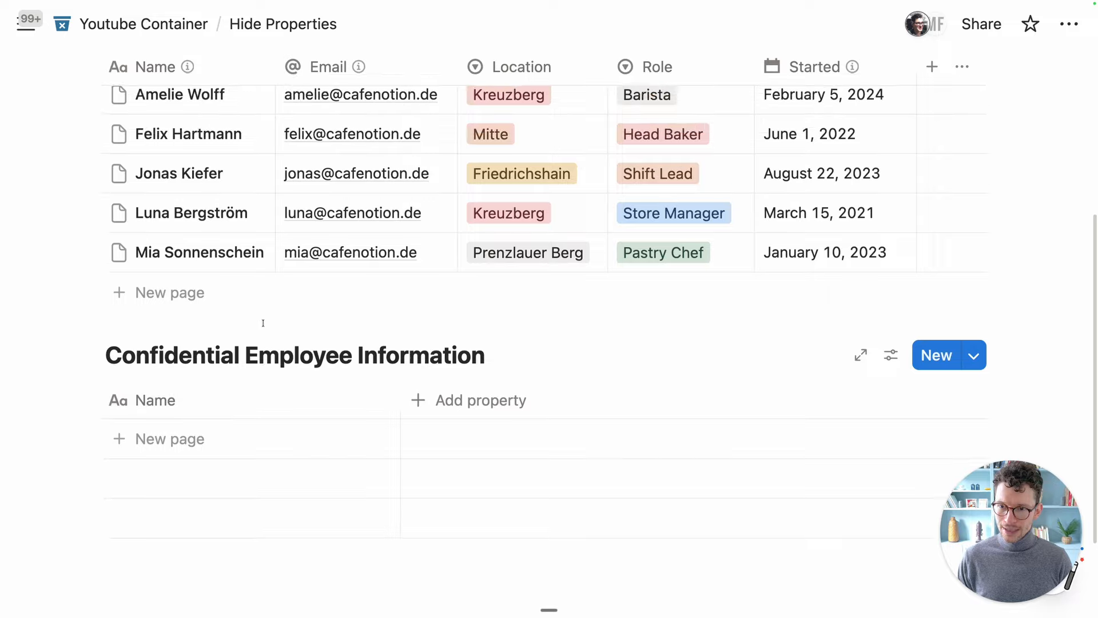
{"action": "left_click", "coordinate": [235, 431]}
{"action": "type", "text": "Amelie "}
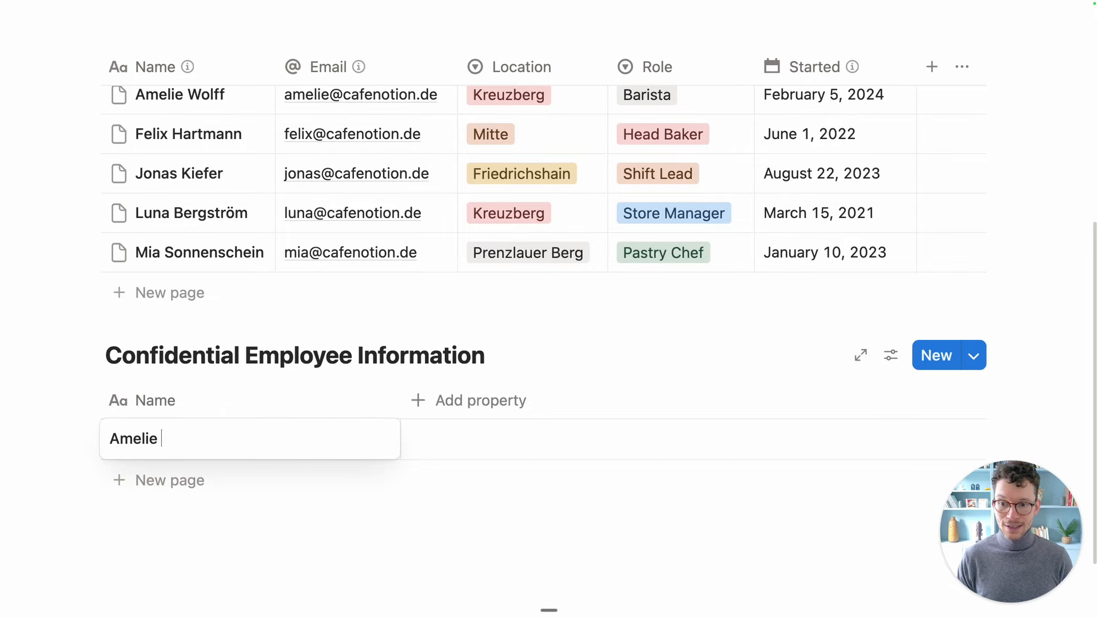
{"action": "type", "text": "Wolff"}
{"action": "key", "text": "Return"}
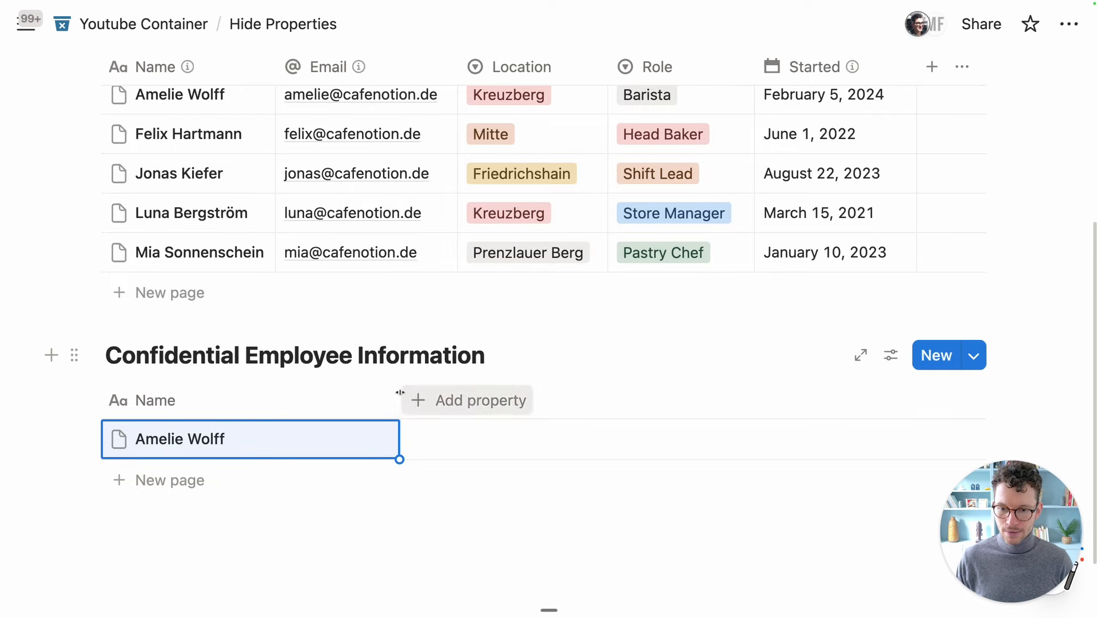
{"action": "left_click_drag", "start_coordinate": [400, 392], "coordinate": [284, 392]}
{"action": "scroll", "coordinate": [305, 376], "scroll_direction": "up", "scroll_amount": 1}
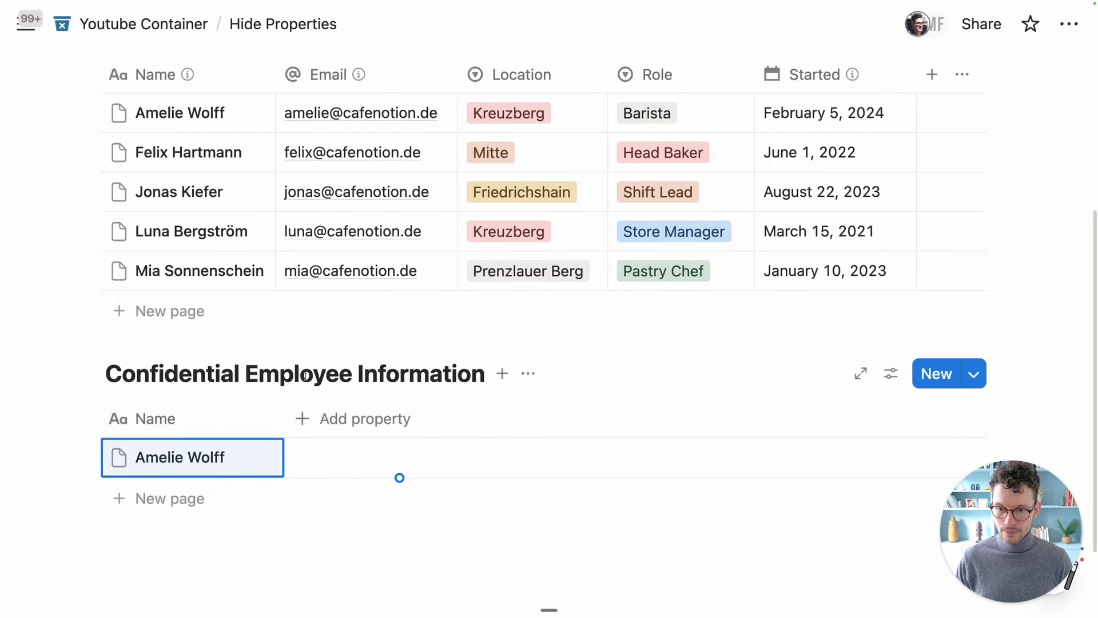
{"action": "scroll", "coordinate": [306, 375], "scroll_direction": "up", "scroll_amount": 2}
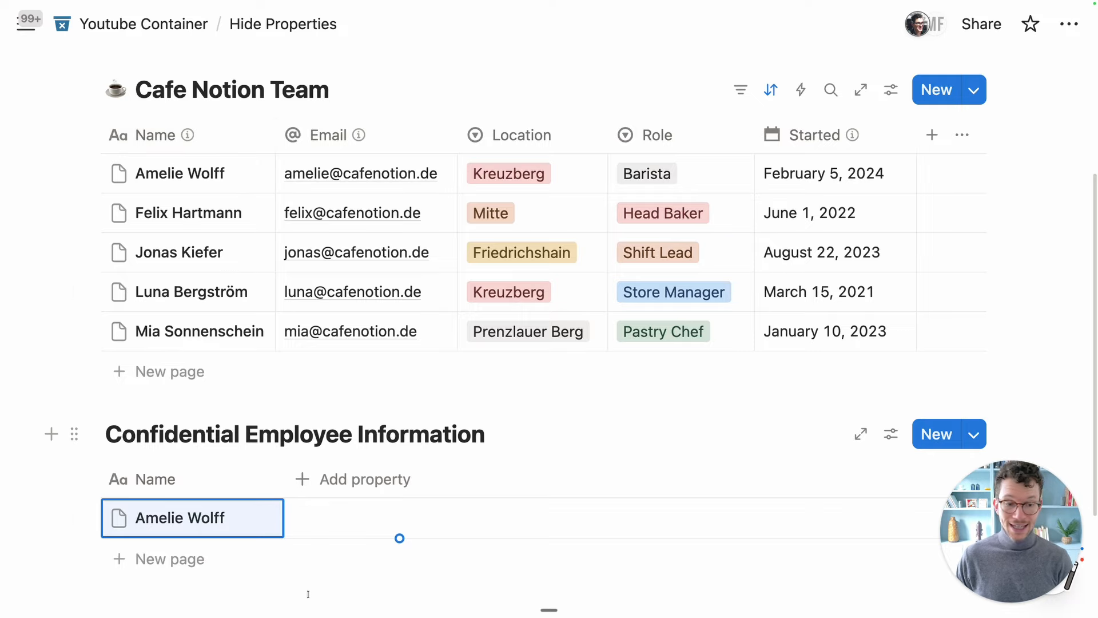
Create a two-way 'Public Information' relation to Cafe Notion Team, mirrored as 'Additional Information'
{"action": "left_click", "coordinate": [363, 483]}
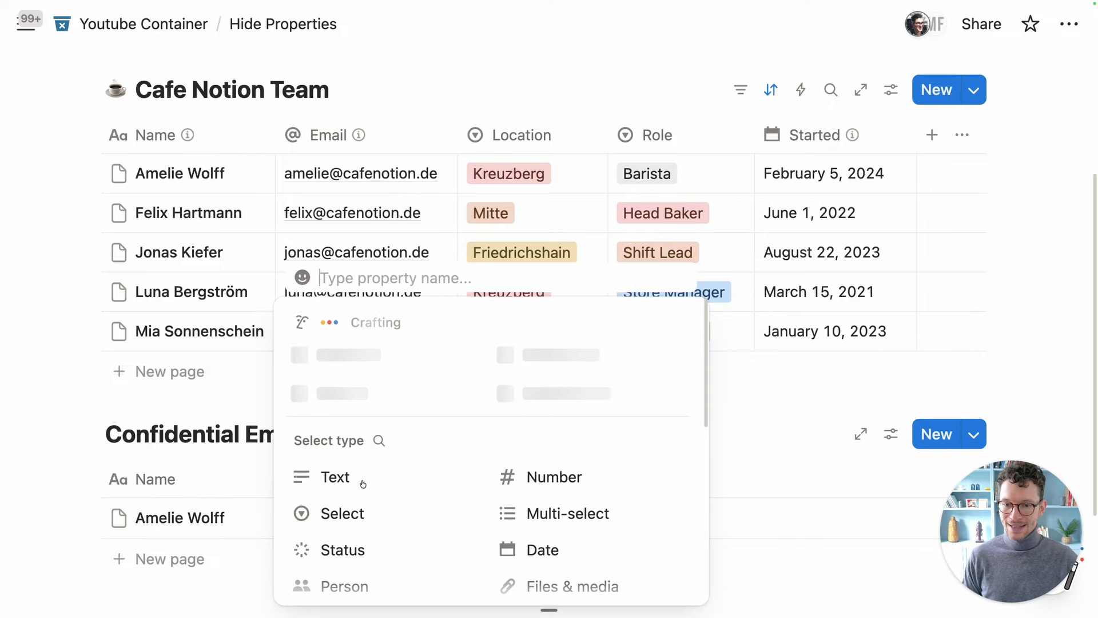
{"action": "scroll", "coordinate": [374, 467], "scroll_direction": "down", "scroll_amount": 2}
{"action": "scroll", "coordinate": [375, 467], "scroll_direction": "down", "scroll_amount": 5}
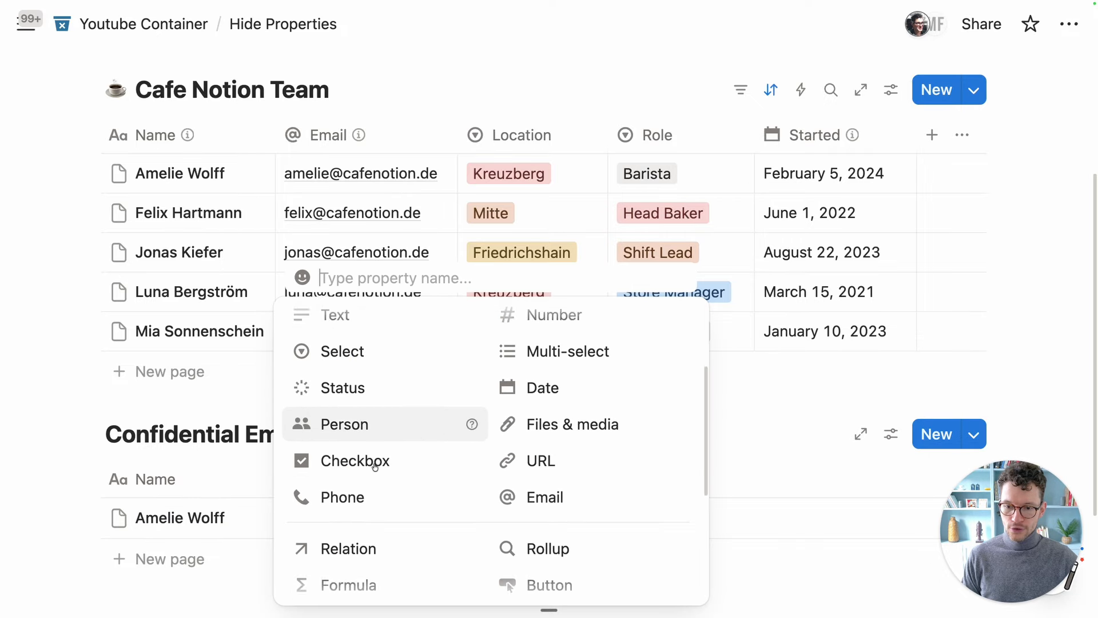
{"action": "left_click", "coordinate": [343, 470]}
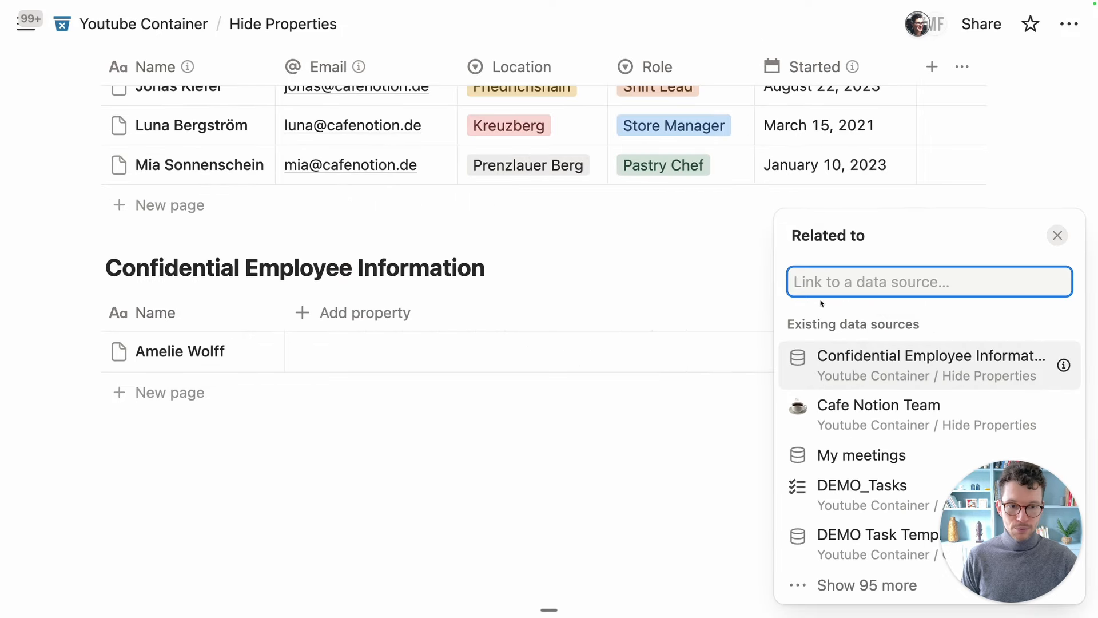
{"action": "left_click", "coordinate": [856, 426]}
{"action": "key", "text": "super+a"}
{"action": "type", "text": "Pu"}
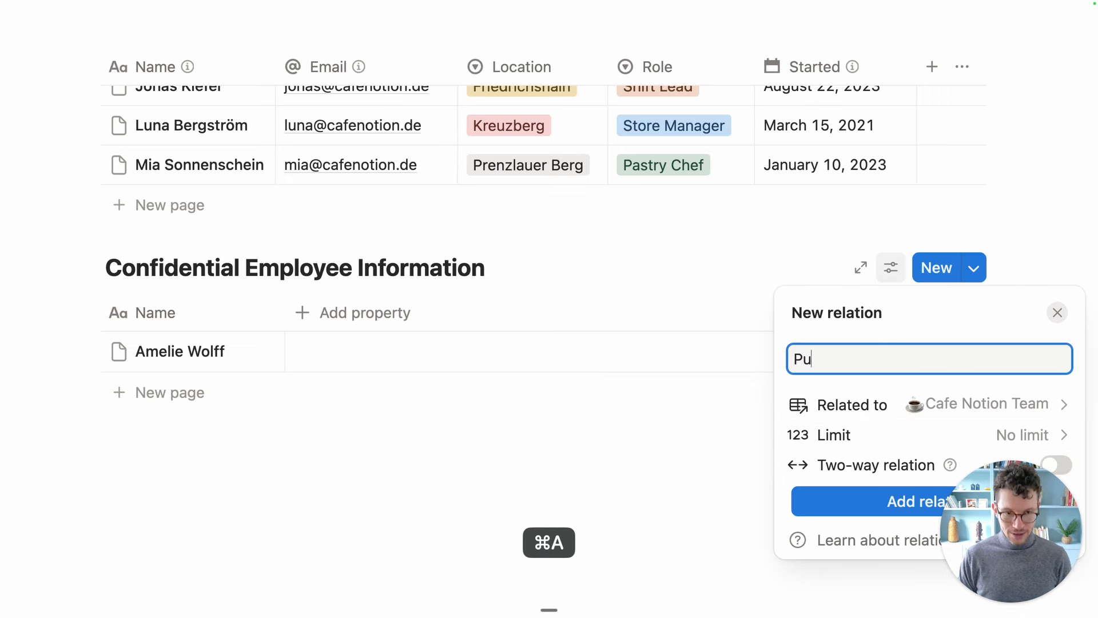
{"action": "type", "text": "blic Information"}
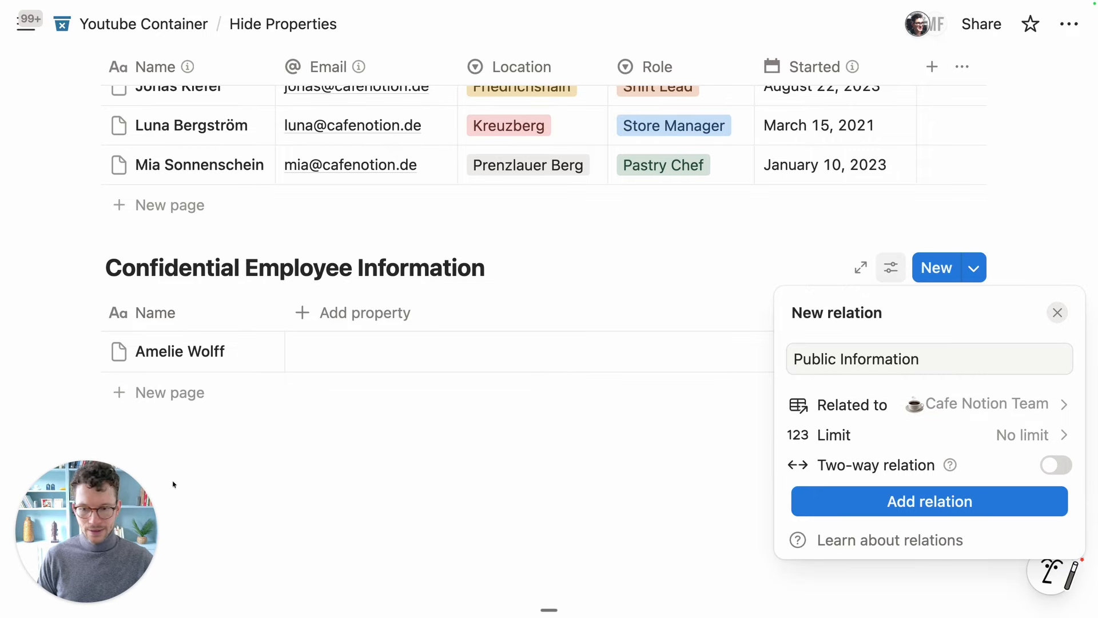
{"action": "left_click", "coordinate": [1052, 465]}
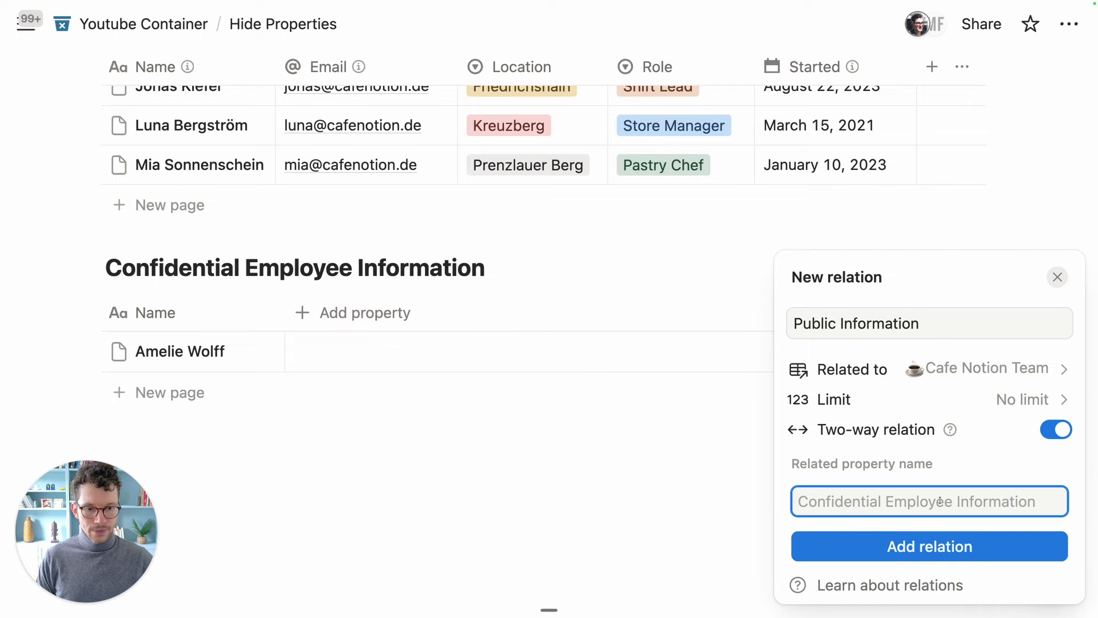
{"action": "type", "text": "Additional"}
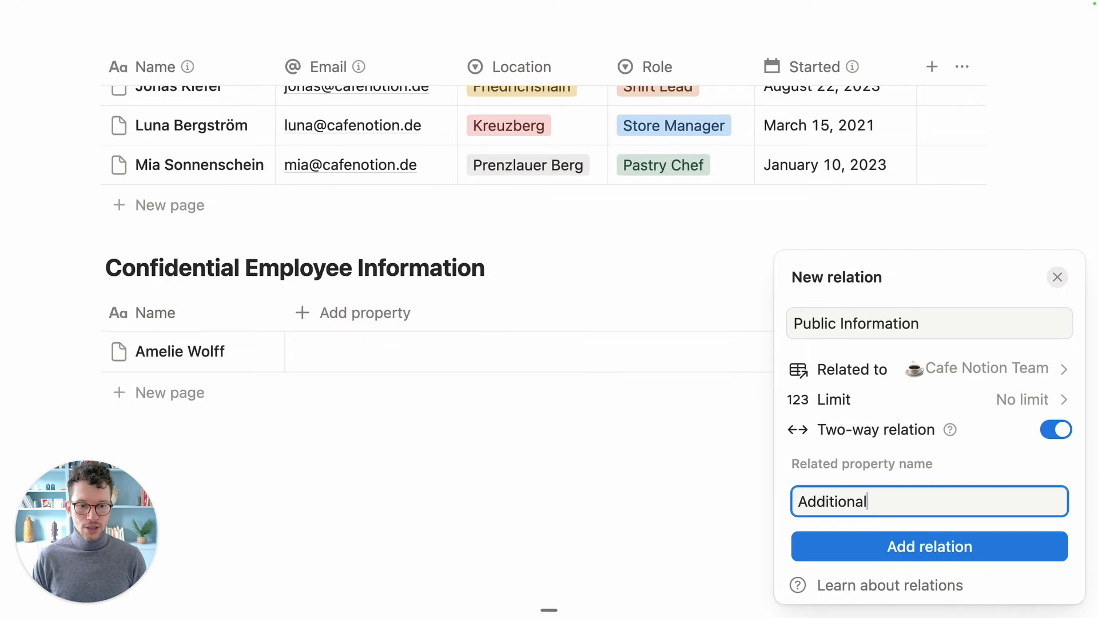
{"action": "type", "text": " Information"}
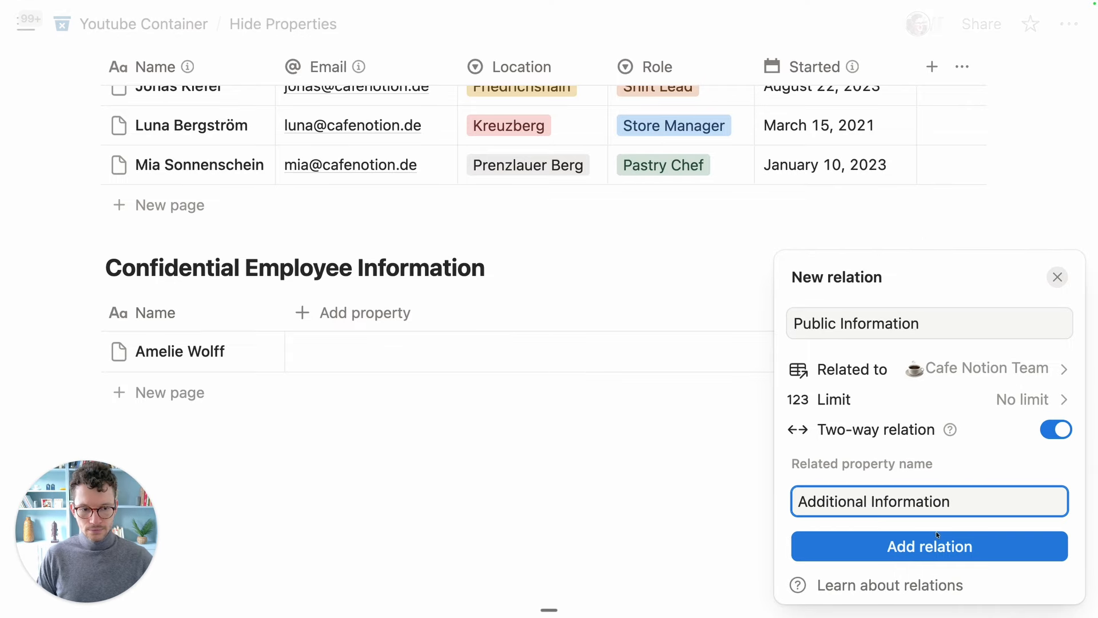
{"action": "left_click", "coordinate": [938, 546]}
{"action": "left_click", "coordinate": [661, 444]}
Link the confidential entry to the same employee's team record
{"action": "scroll", "coordinate": [662, 440], "scroll_direction": "up", "scroll_amount": 5}
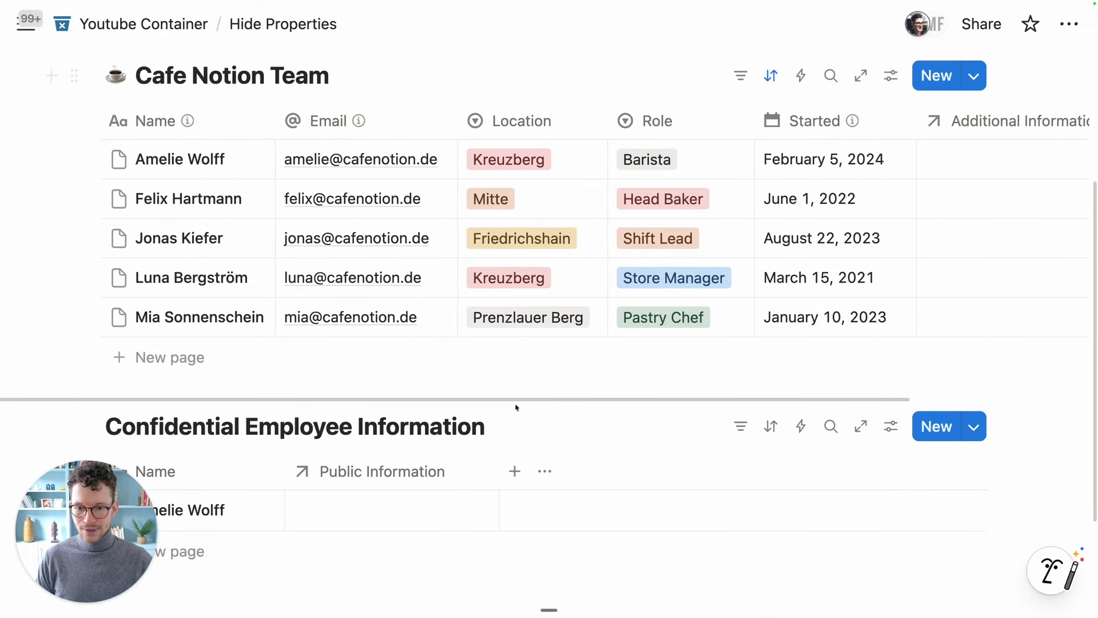
{"action": "left_click", "coordinate": [350, 518]}
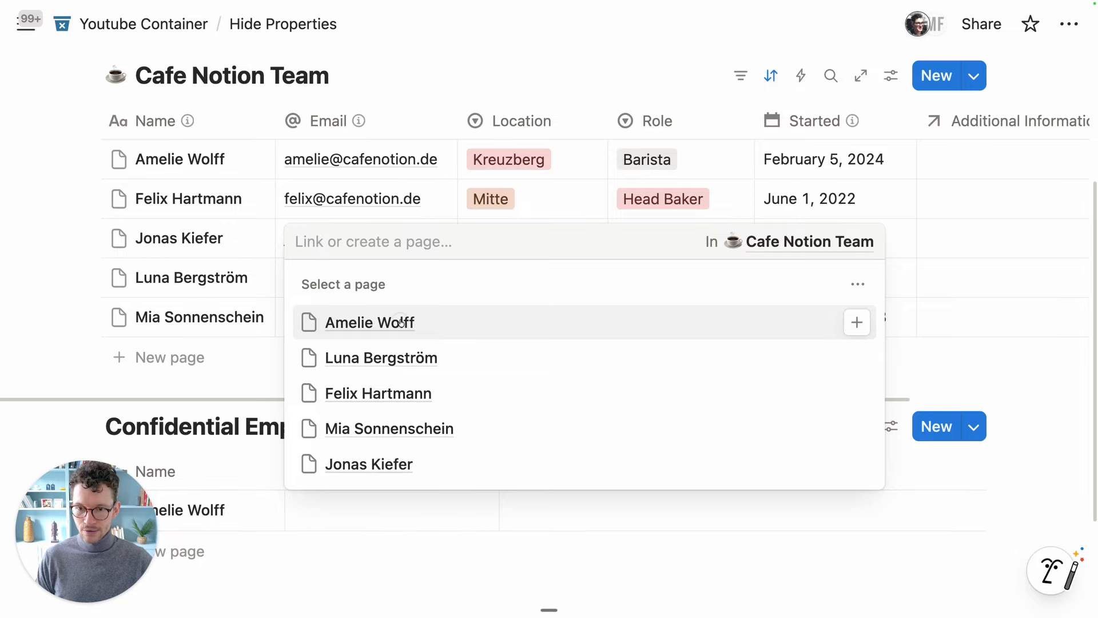
{"action": "left_click", "coordinate": [401, 322]}
{"action": "left_click", "coordinate": [260, 401]}
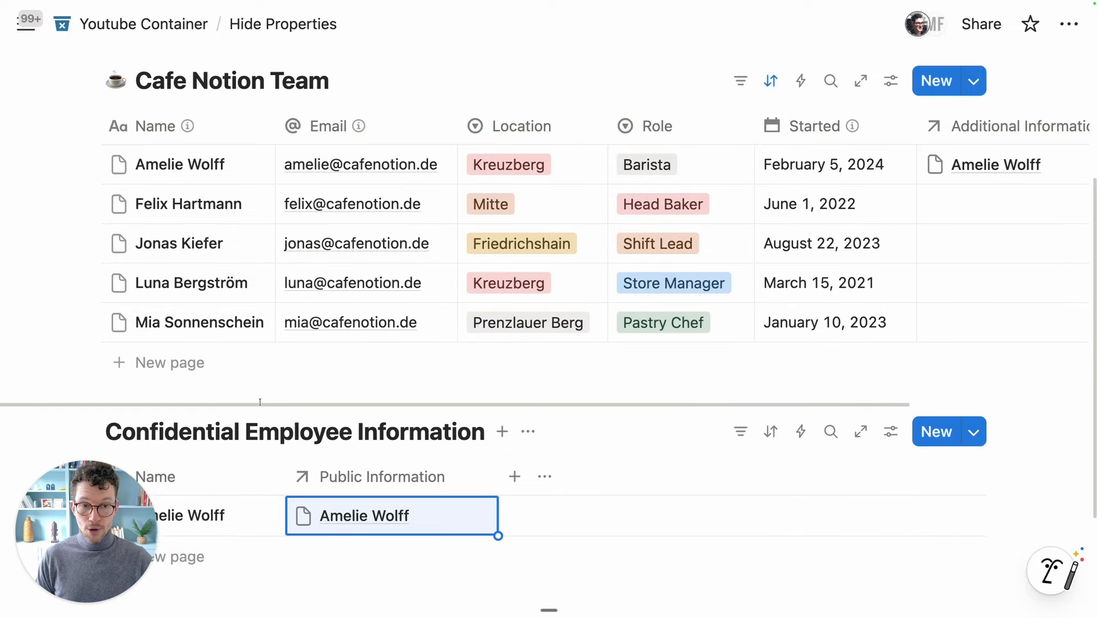
{"action": "scroll", "coordinate": [260, 401], "scroll_direction": "down", "scroll_amount": 1}
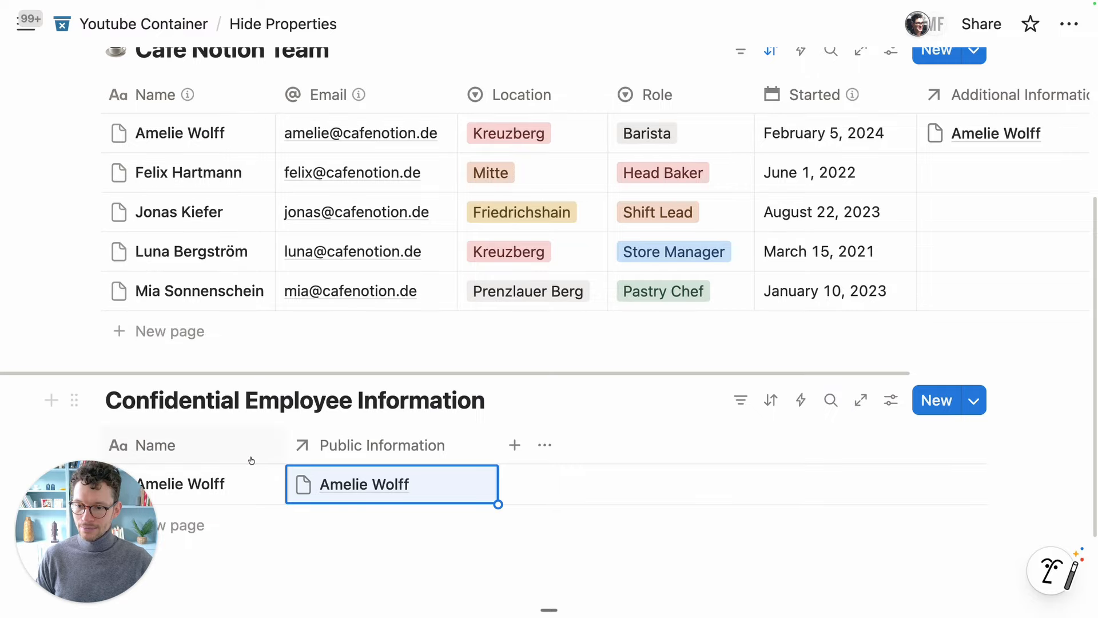
Add a Number property named 'Salary' formatted as Euro
{"action": "scroll", "coordinate": [265, 467], "scroll_direction": "down", "scroll_amount": 3}
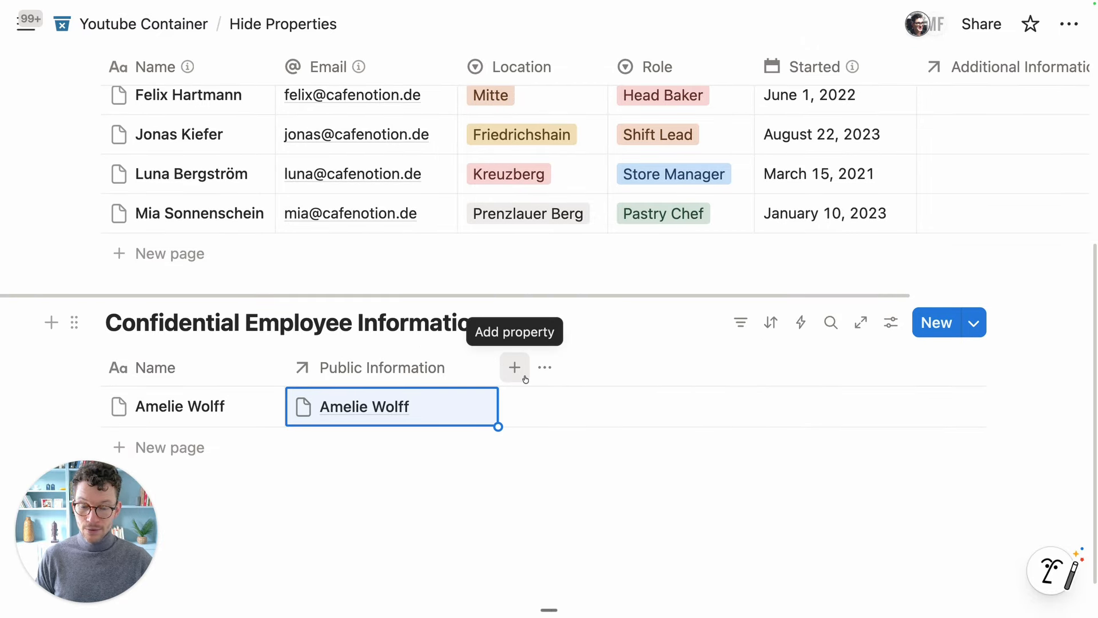
{"action": "left_click", "coordinate": [522, 369]}
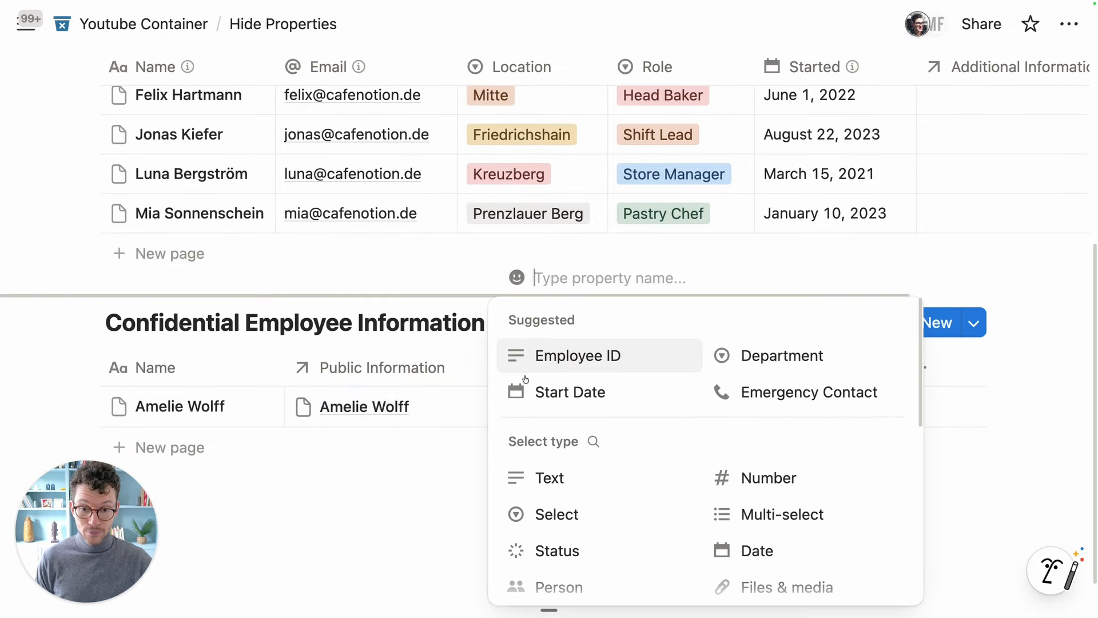
{"action": "left_click", "coordinate": [739, 479]}
{"action": "left_click", "coordinate": [578, 363]}
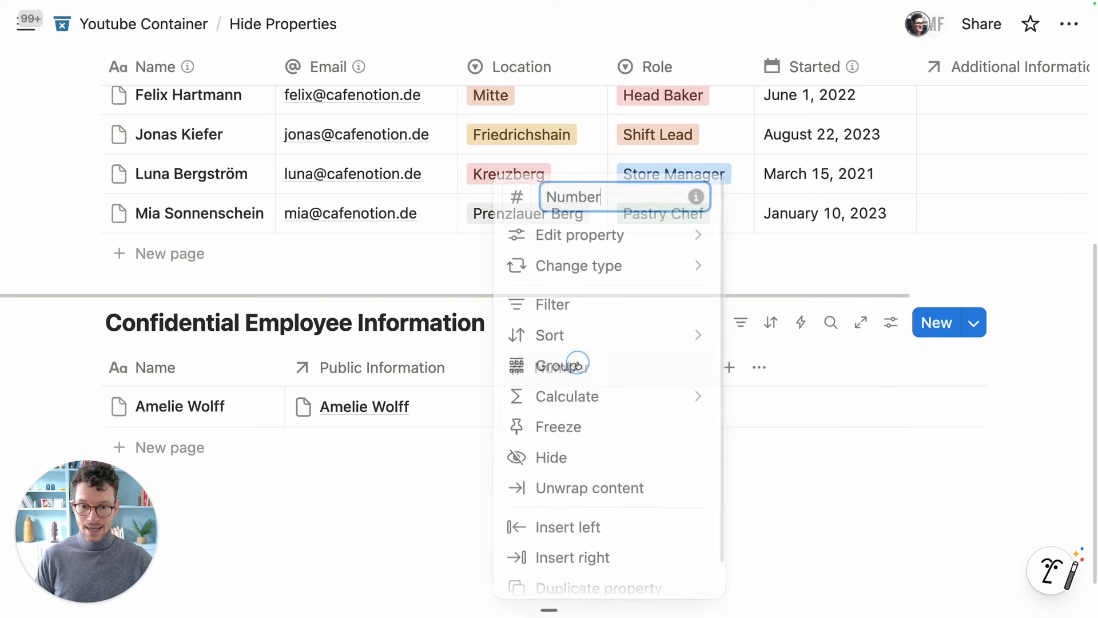
{"action": "key", "text": "super+a"}
{"action": "type", "text": "Salary"}
{"action": "key", "text": "Return"}
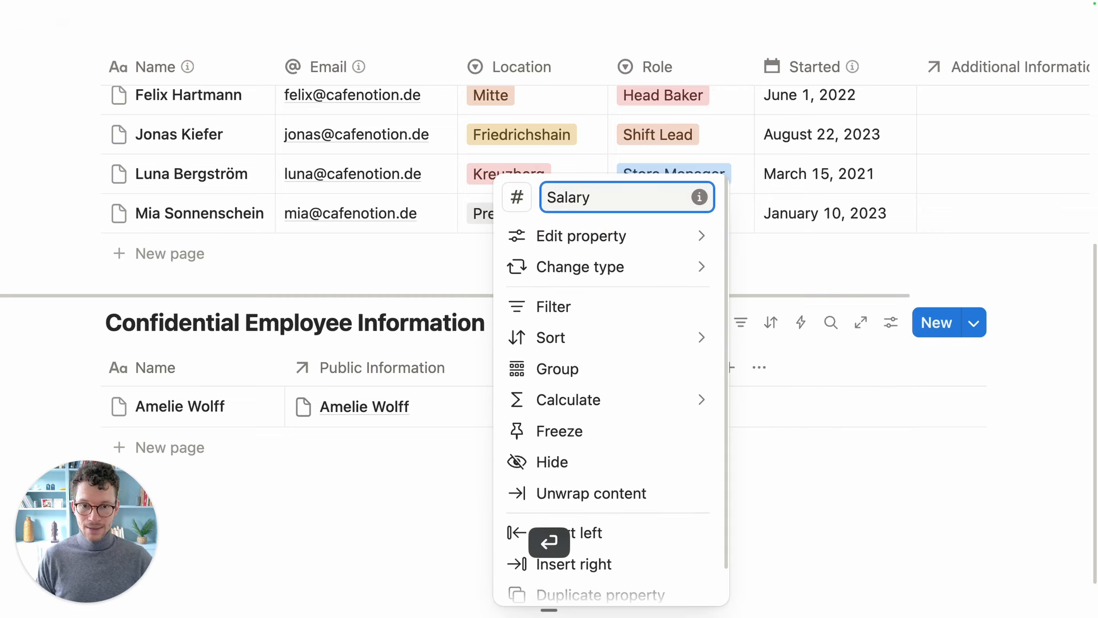
{"action": "left_click", "coordinate": [581, 235]}
{"action": "left_click", "coordinate": [768, 240]}
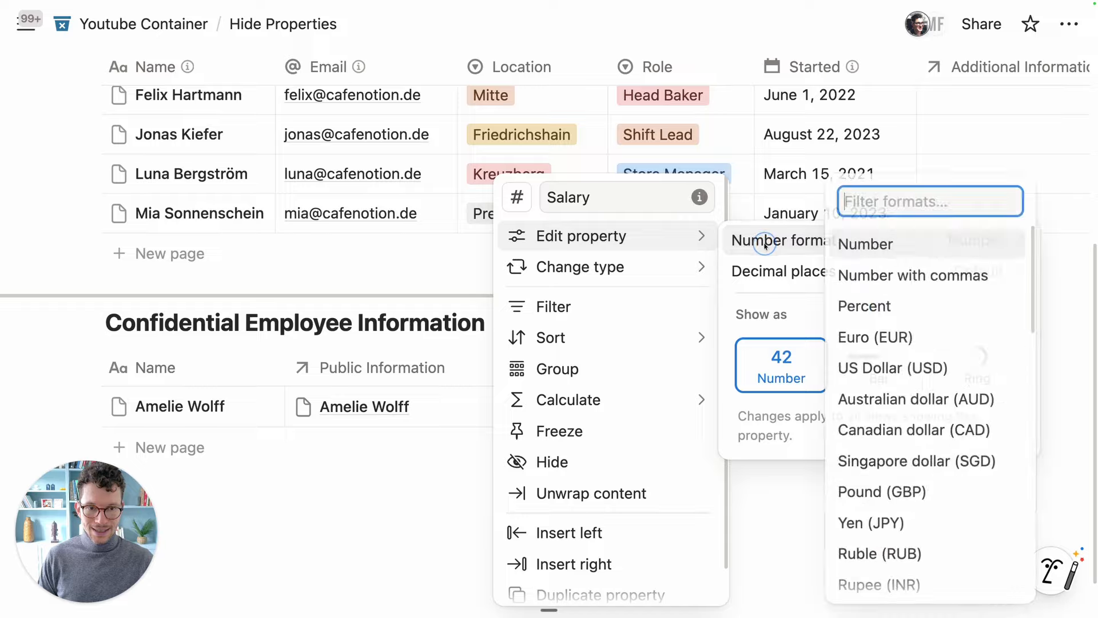
{"action": "left_click", "coordinate": [856, 339]}
{"action": "key", "text": "Escape"}
Enter a salary of 3500 for the employee and narrow the Salary column
{"action": "left_click", "coordinate": [596, 393]}
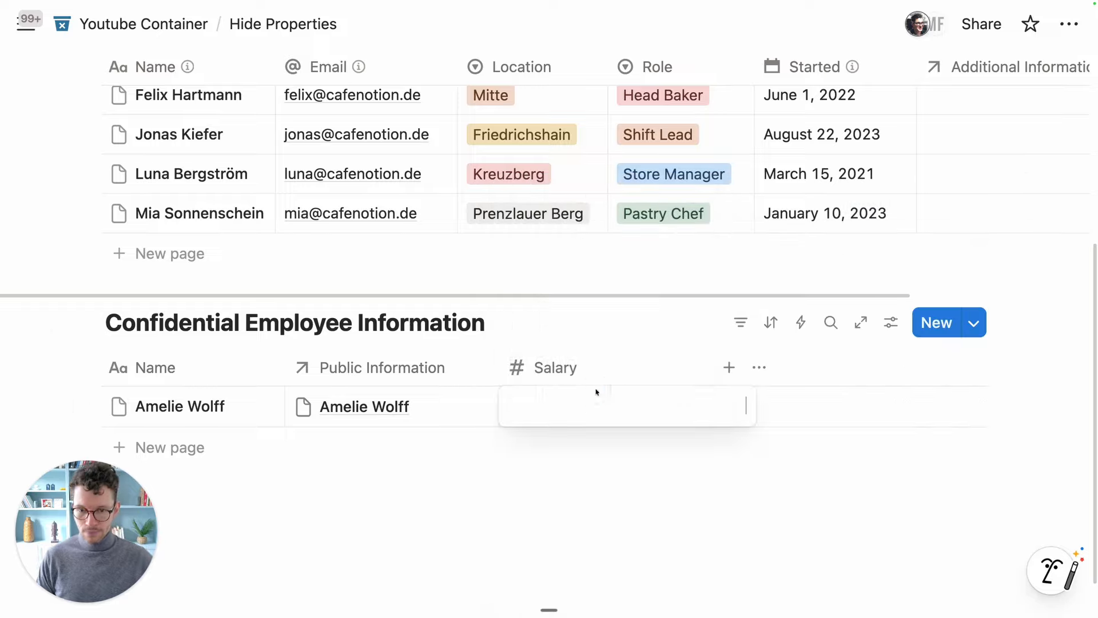
{"action": "type", "text": "3500"}
{"action": "key", "text": "Return"}
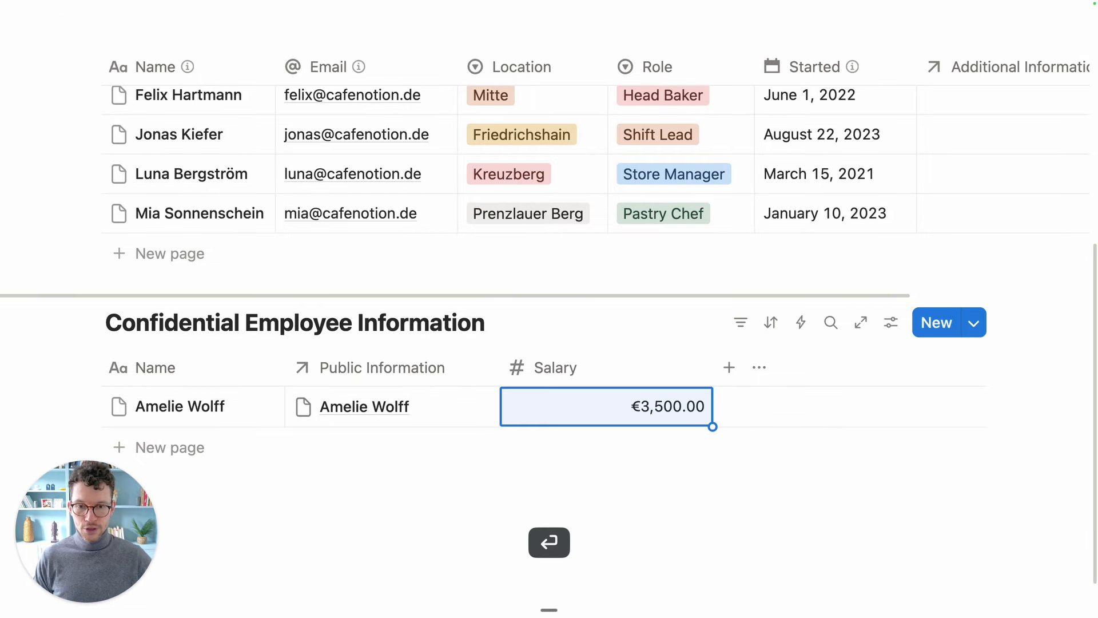
{"action": "left_click_drag", "start_coordinate": [711, 367], "coordinate": [606, 367]}
{"action": "scroll", "coordinate": [415, 491], "scroll_direction": "up", "scroll_amount": 3}
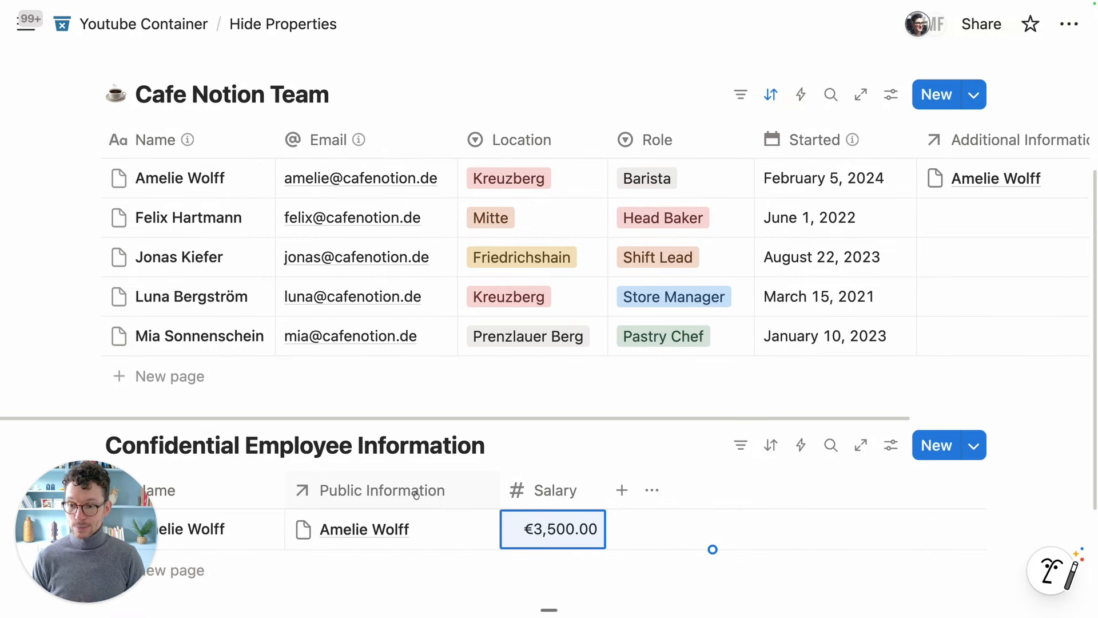
{"action": "scroll", "coordinate": [416, 494], "scroll_direction": "down", "scroll_amount": 3}
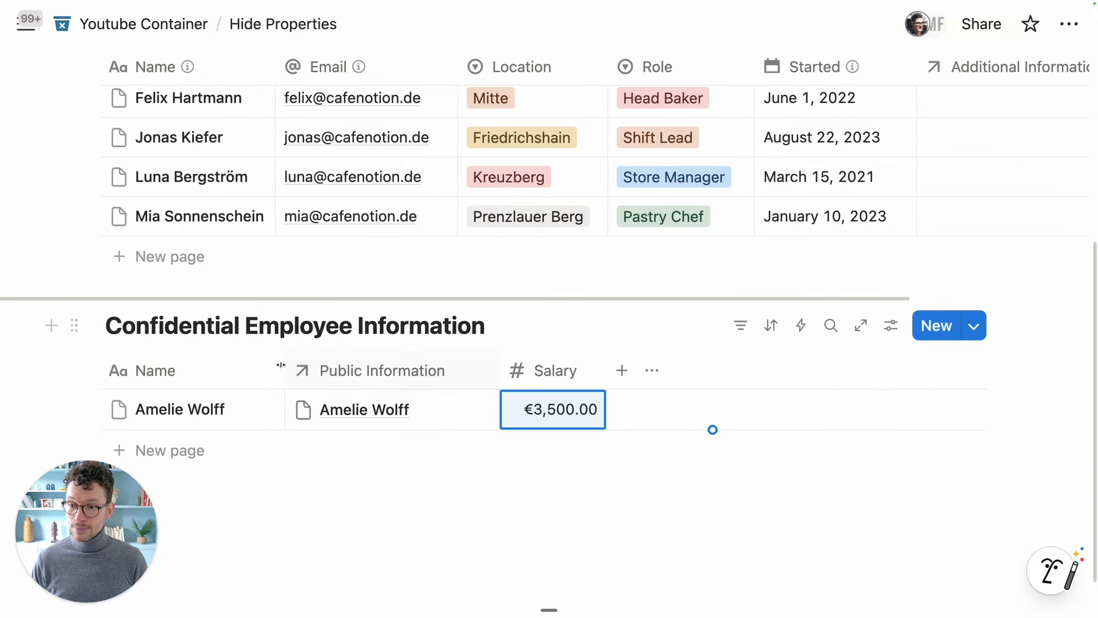
Turn the confidential database into a page, remove the invited collaborator, and unlink parent sharing
{"action": "left_click", "coordinate": [74, 325]}
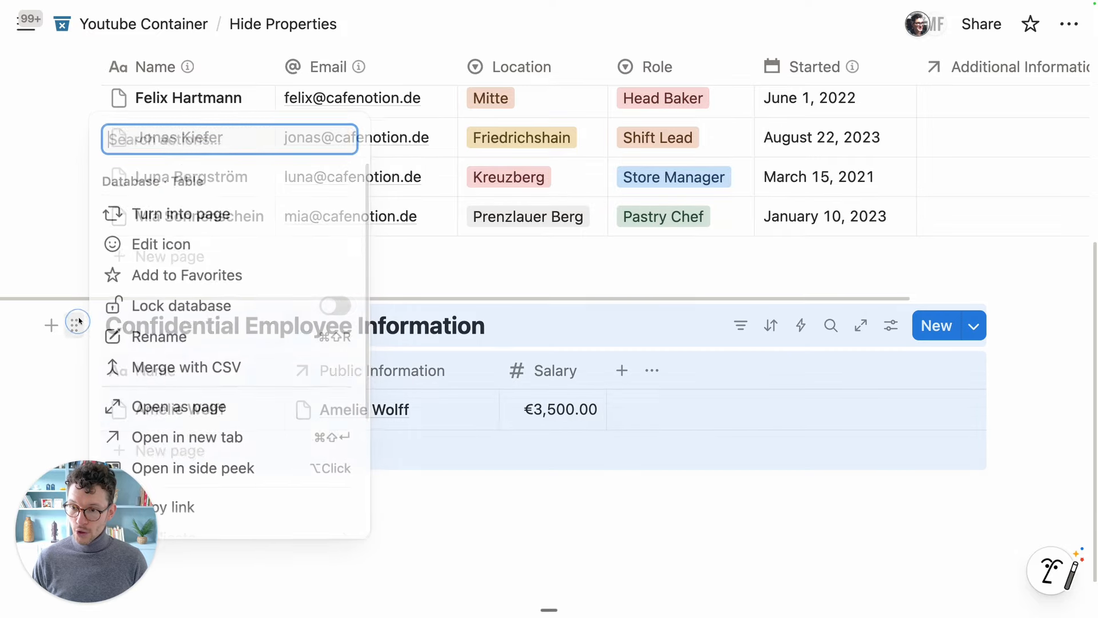
{"action": "left_click", "coordinate": [209, 211]}
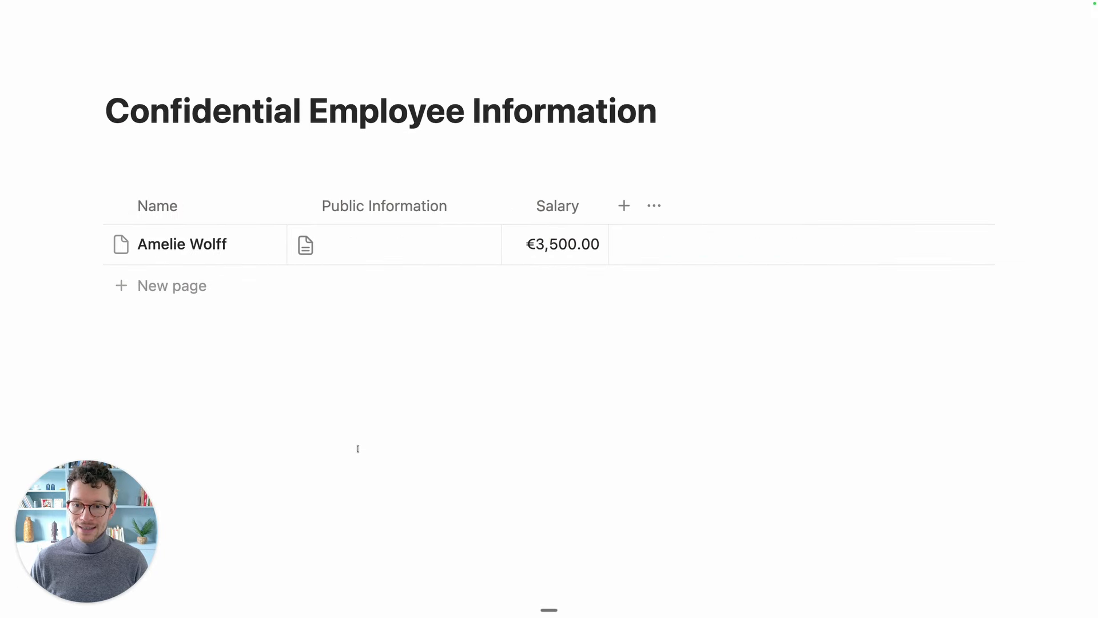
{"action": "left_click", "coordinate": [979, 27]}
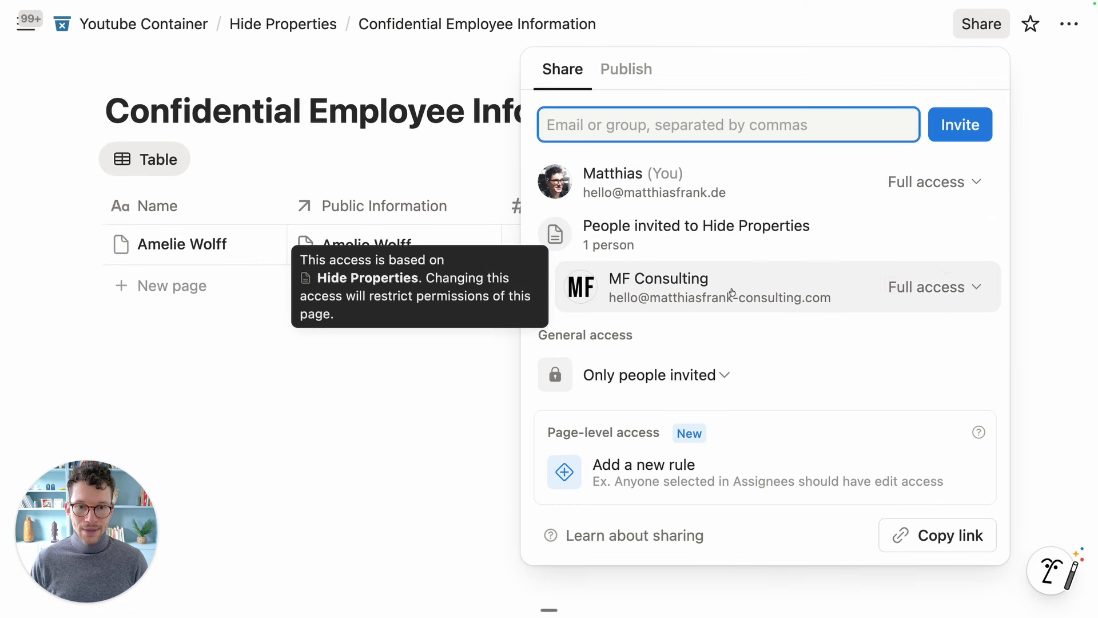
{"action": "left_click", "coordinate": [929, 290]}
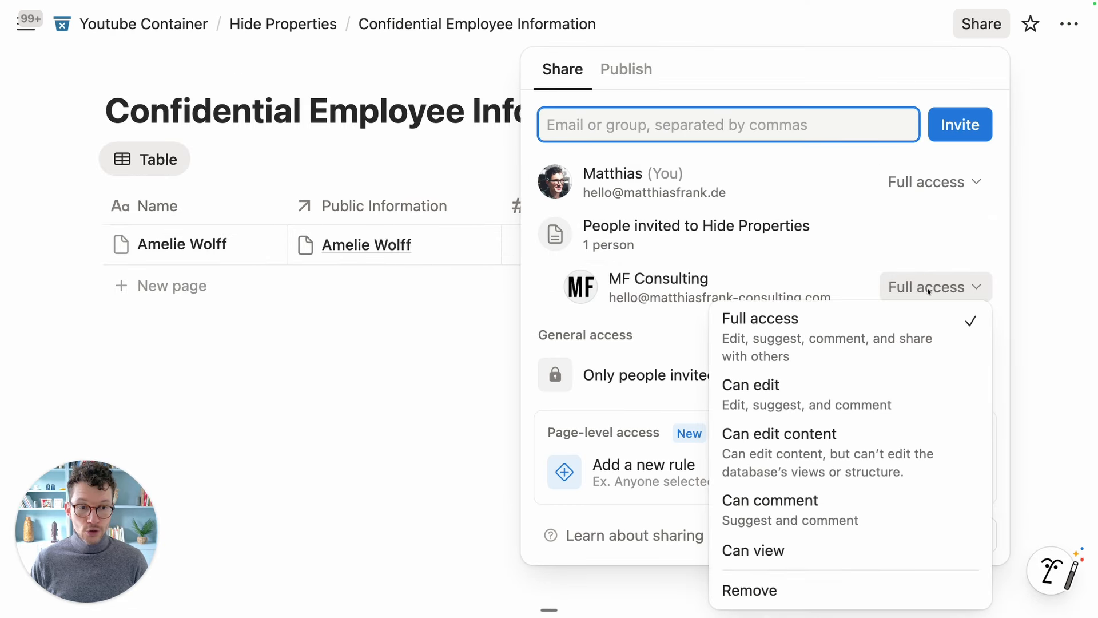
{"action": "left_click", "coordinate": [741, 589]}
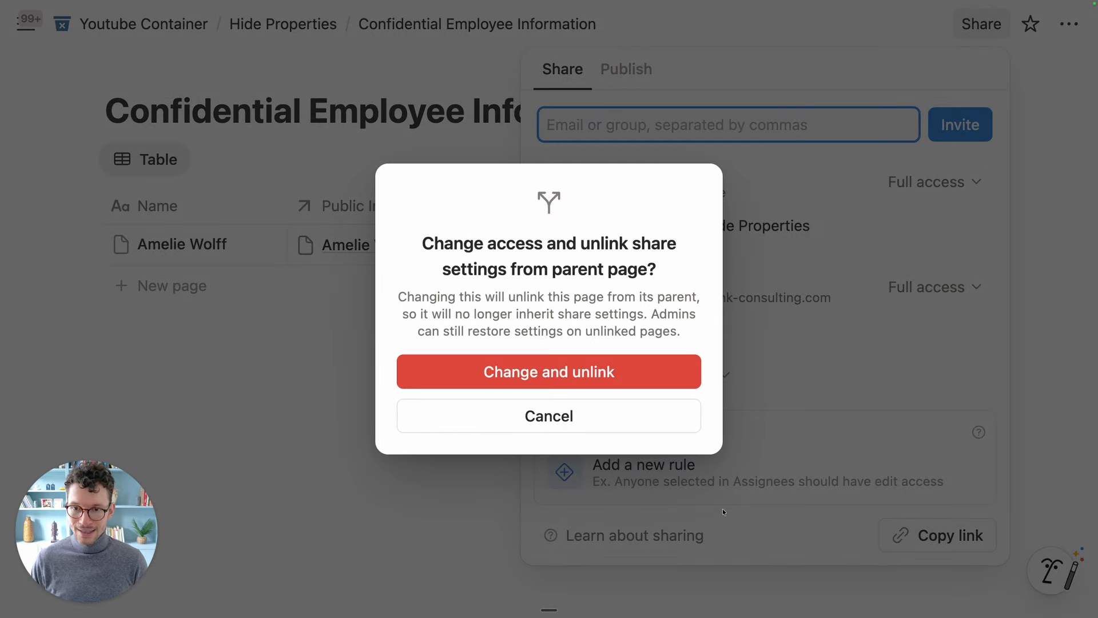
{"action": "left_click", "coordinate": [561, 371]}
{"action": "left_click", "coordinate": [390, 324]}
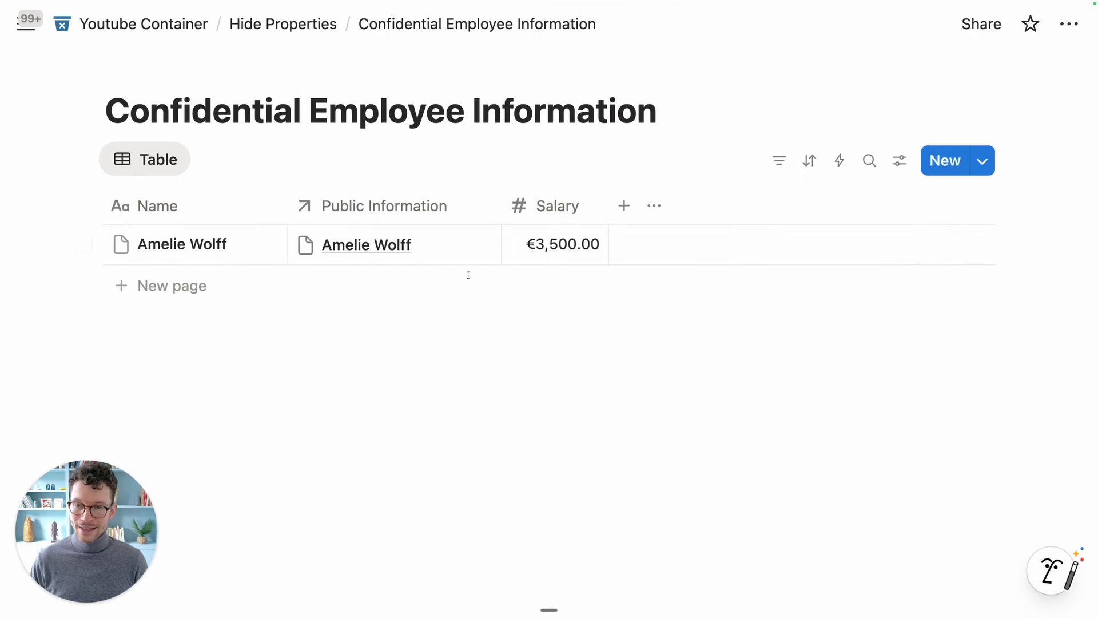
Go back to Hide Properties and check the employee's linked confidential record shows €3,500.00
{"action": "left_click", "coordinate": [314, 29]}
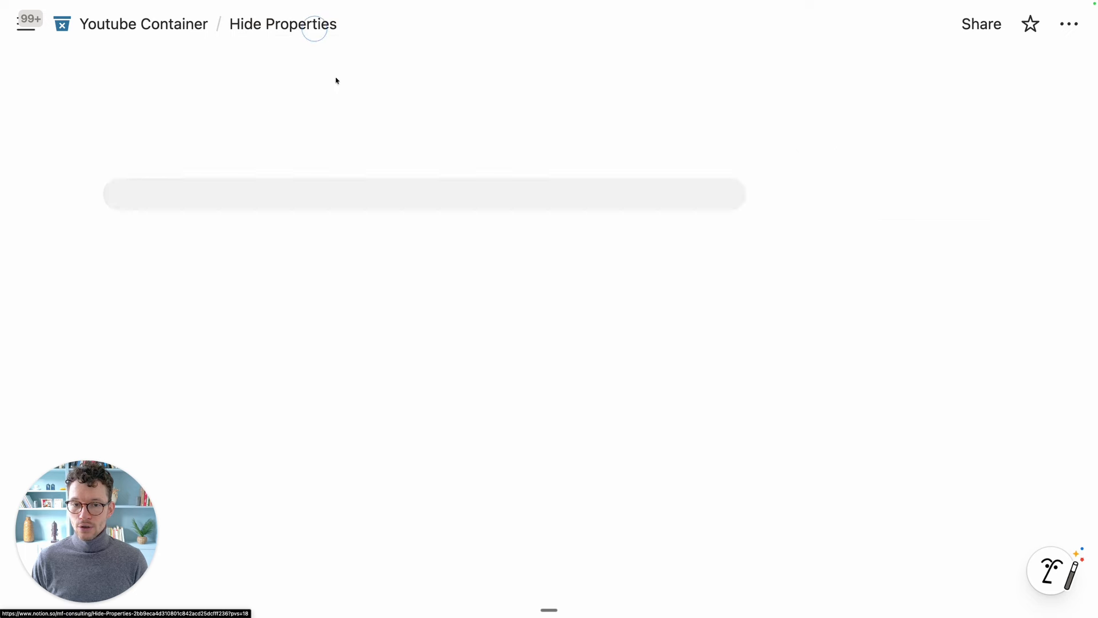
{"action": "scroll", "coordinate": [441, 257], "scroll_direction": "down", "scroll_amount": 4}
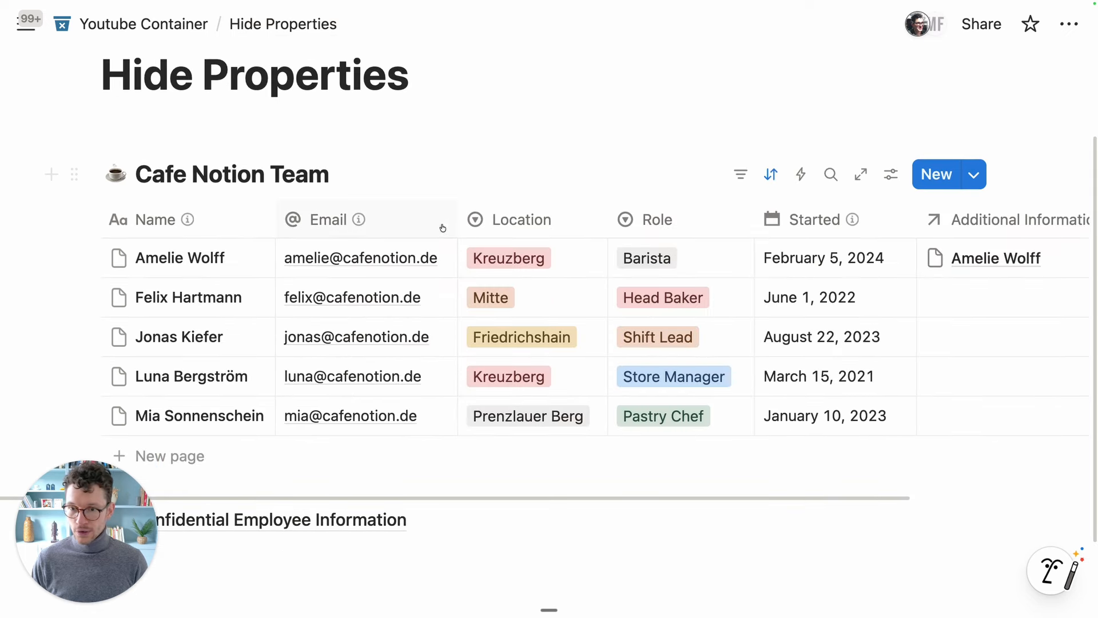
{"action": "mouse_move", "coordinate": [231, 267]}
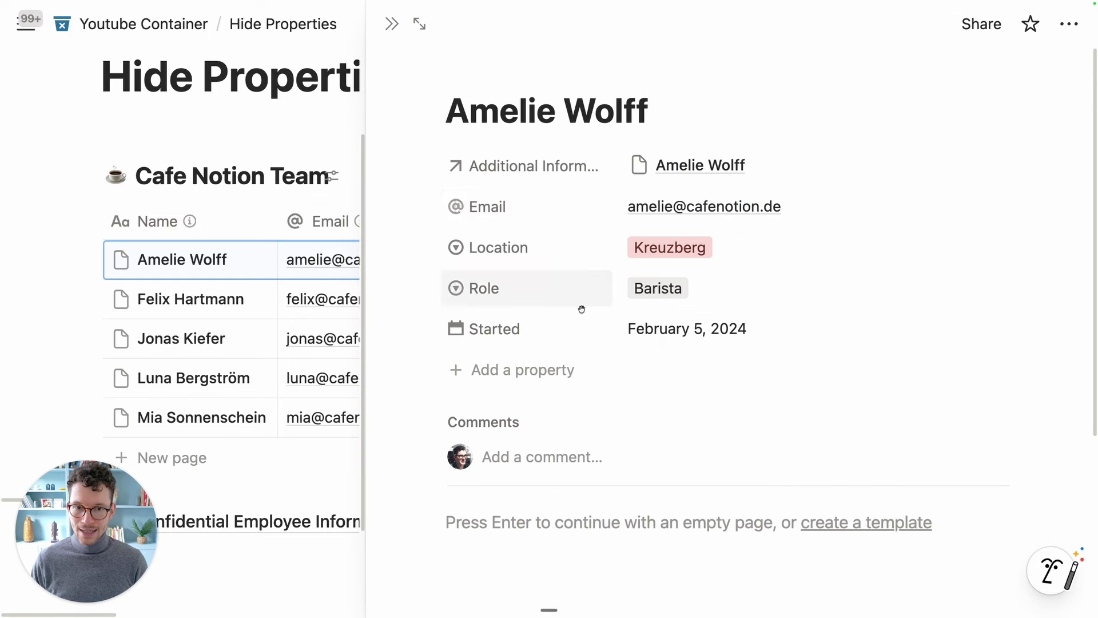
{"action": "left_click", "coordinate": [707, 171]}
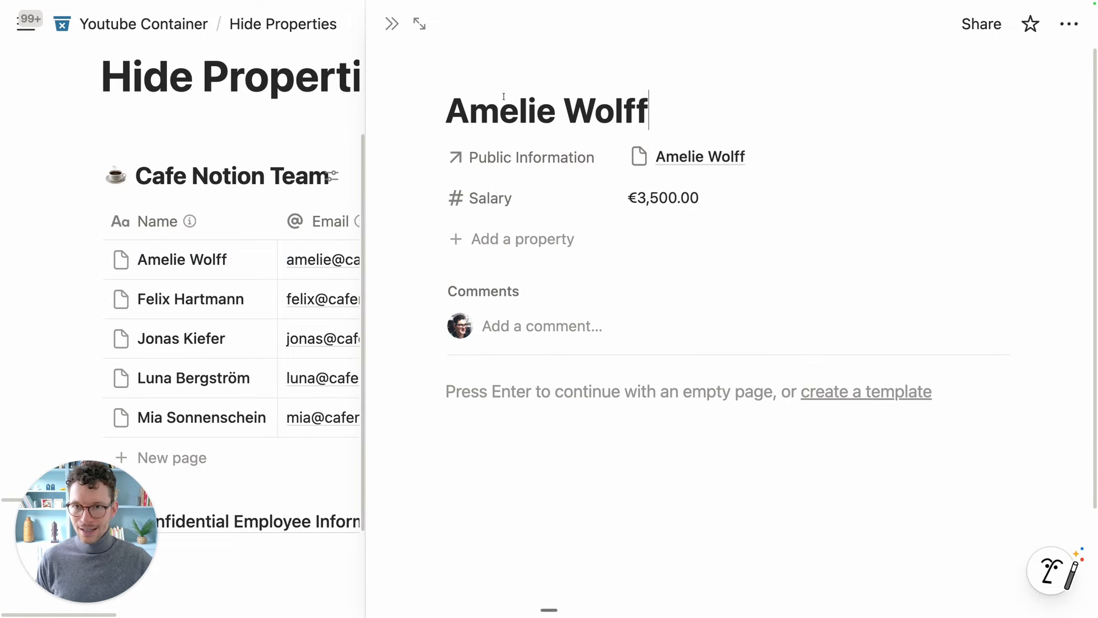
{"action": "left_click", "coordinate": [391, 24]}
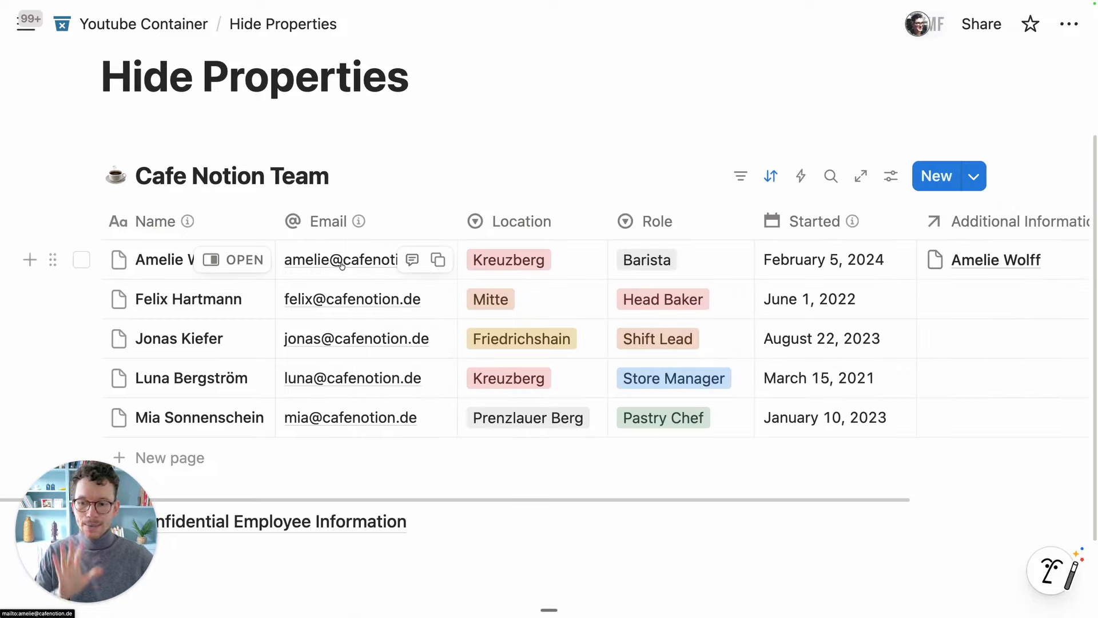
{"action": "scroll", "coordinate": [457, 435], "scroll_direction": "down", "scroll_amount": 2}
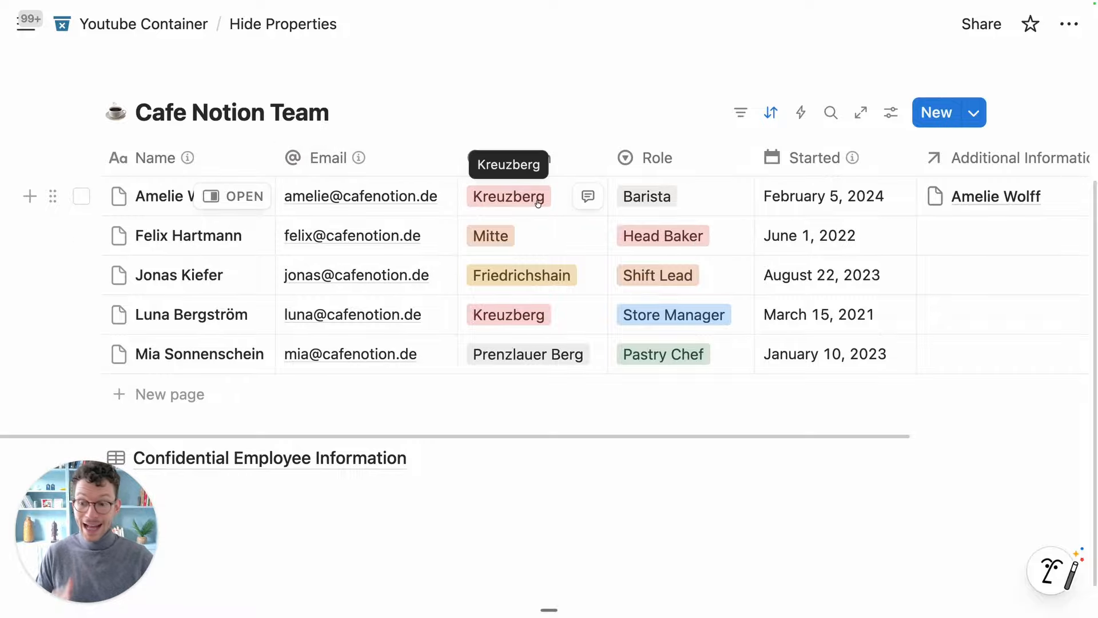
Add a Rollup column to the team table and name it 'Salary'
{"action": "scroll", "coordinate": [546, 201], "scroll_direction": "right", "scroll_amount": 5}
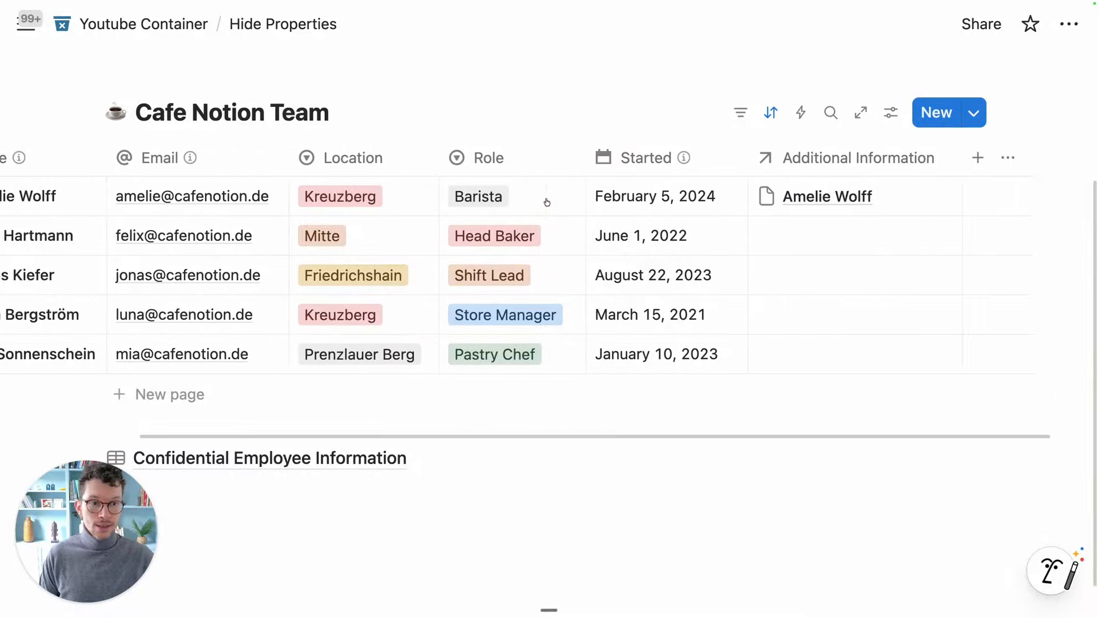
{"action": "left_click", "coordinate": [935, 167]}
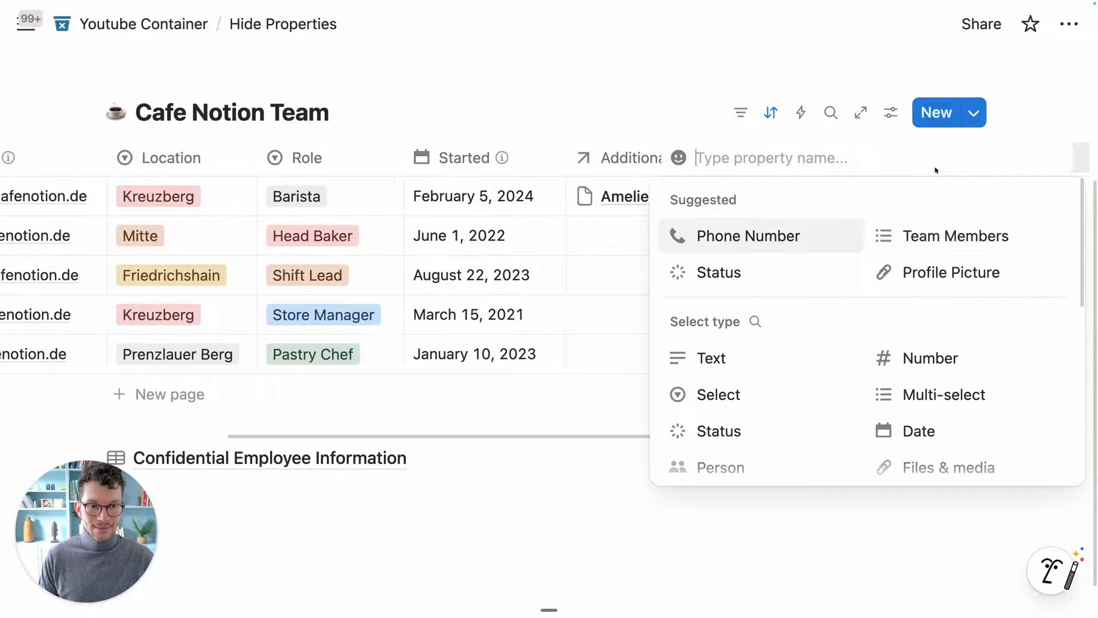
{"action": "scroll", "coordinate": [865, 342], "scroll_direction": "down", "scroll_amount": 2}
{"action": "scroll", "coordinate": [865, 341], "scroll_direction": "down", "scroll_amount": 1}
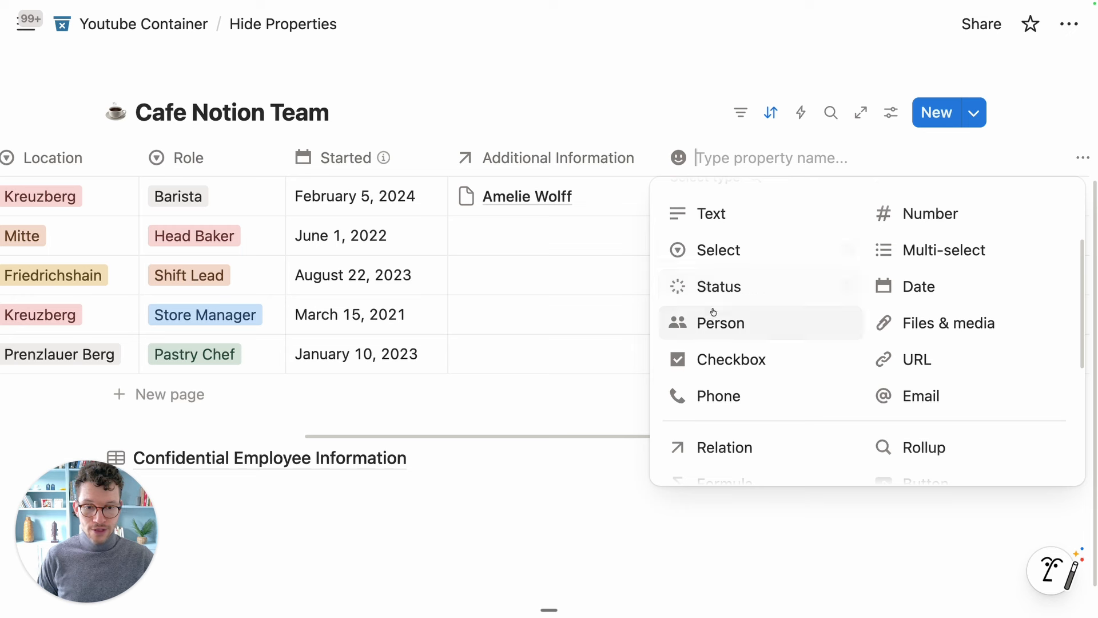
{"action": "scroll", "coordinate": [710, 320], "scroll_direction": "down", "scroll_amount": 3}
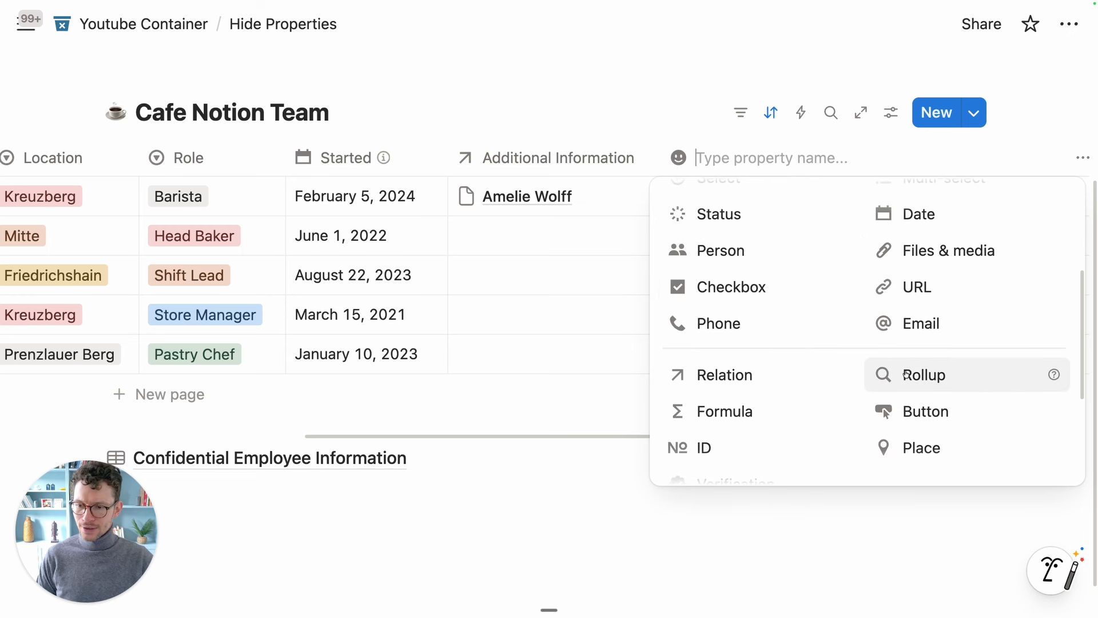
{"action": "left_click", "coordinate": [914, 389]}
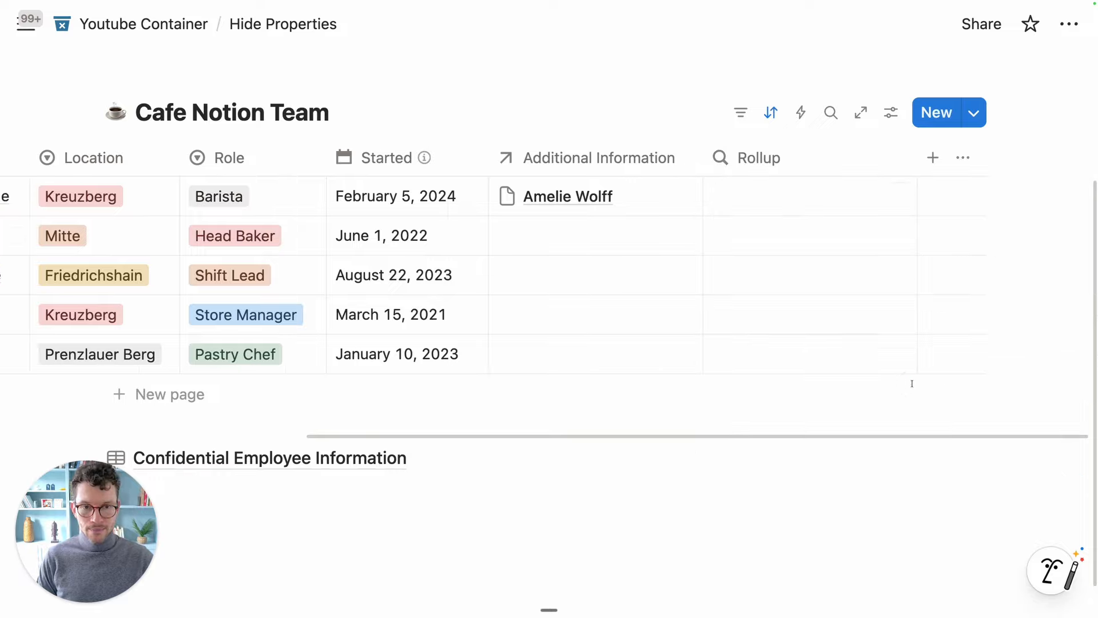
{"action": "left_click", "coordinate": [796, 167]}
{"action": "key", "text": "super+a"}
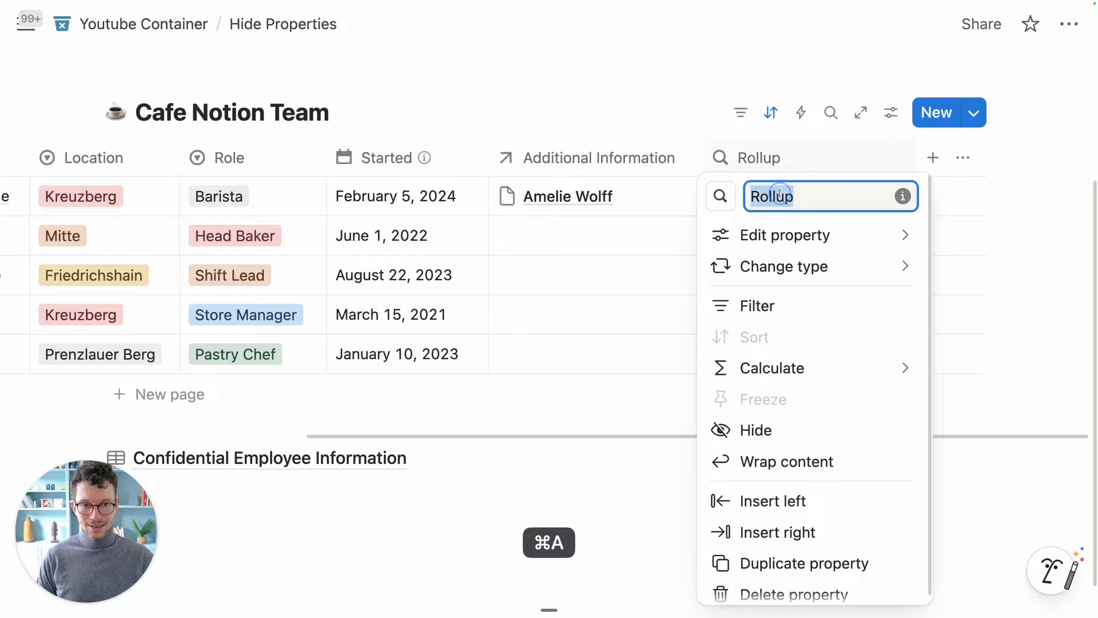
{"action": "type", "text": "Salary"}
{"action": "key", "text": "Return"}
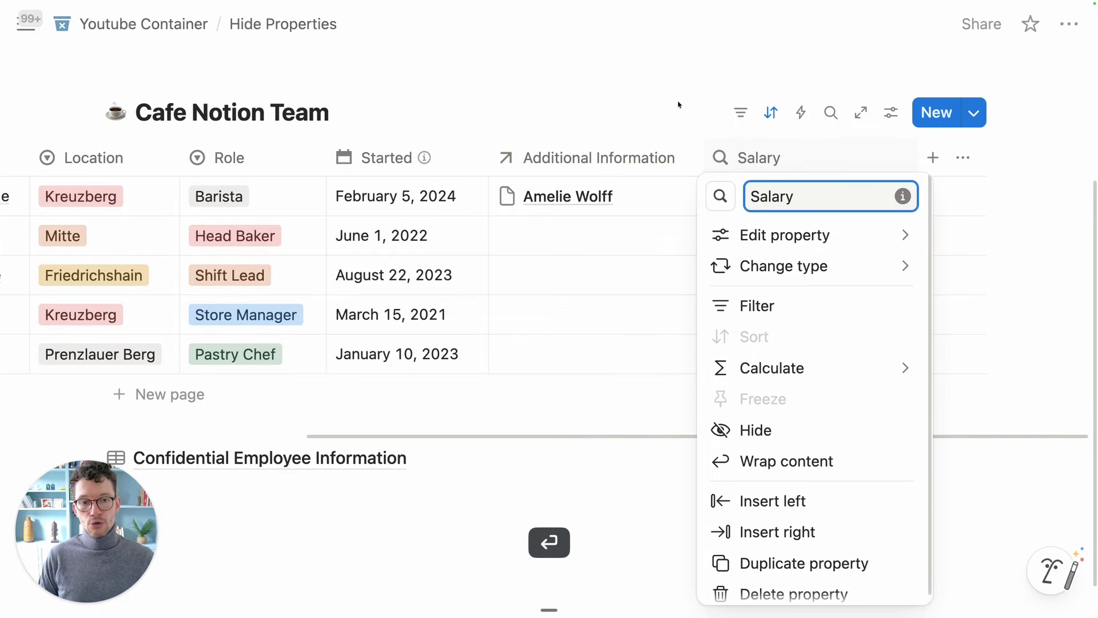
Roll up Salary through Additional Information and move the column before Additional Information
{"action": "left_click", "coordinate": [897, 198]}
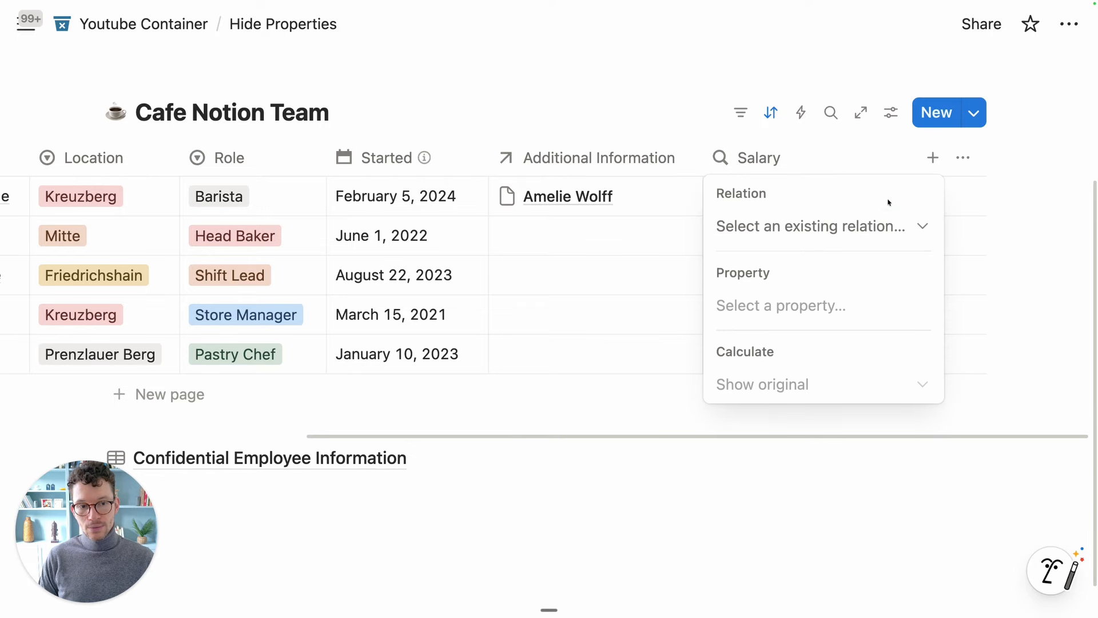
{"action": "left_click", "coordinate": [800, 233]}
{"action": "left_click", "coordinate": [790, 259]}
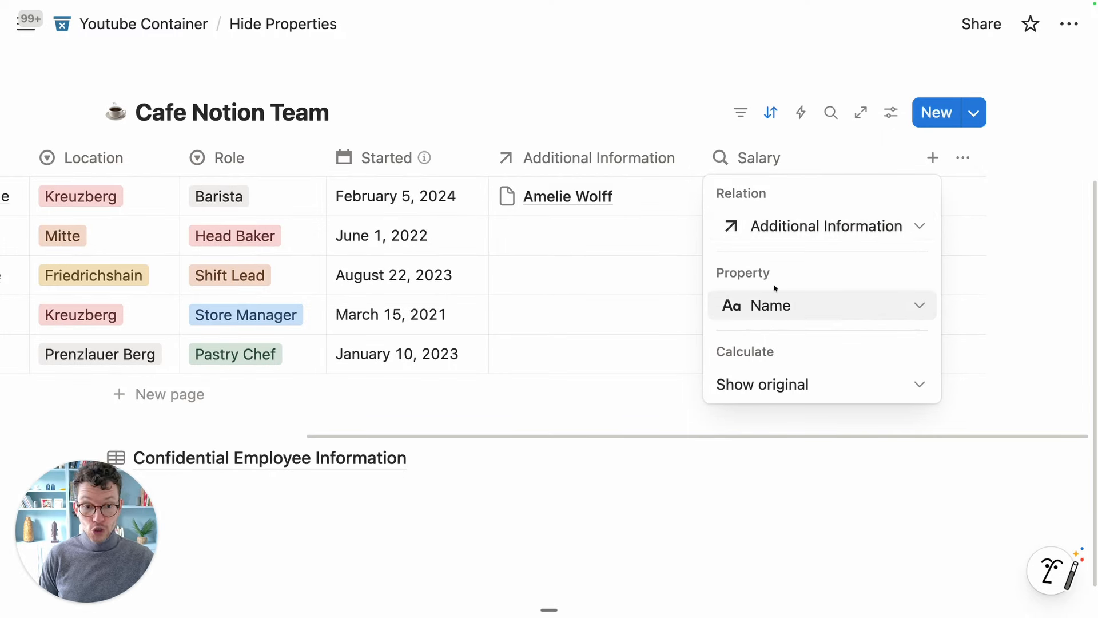
{"action": "left_click", "coordinate": [793, 304]}
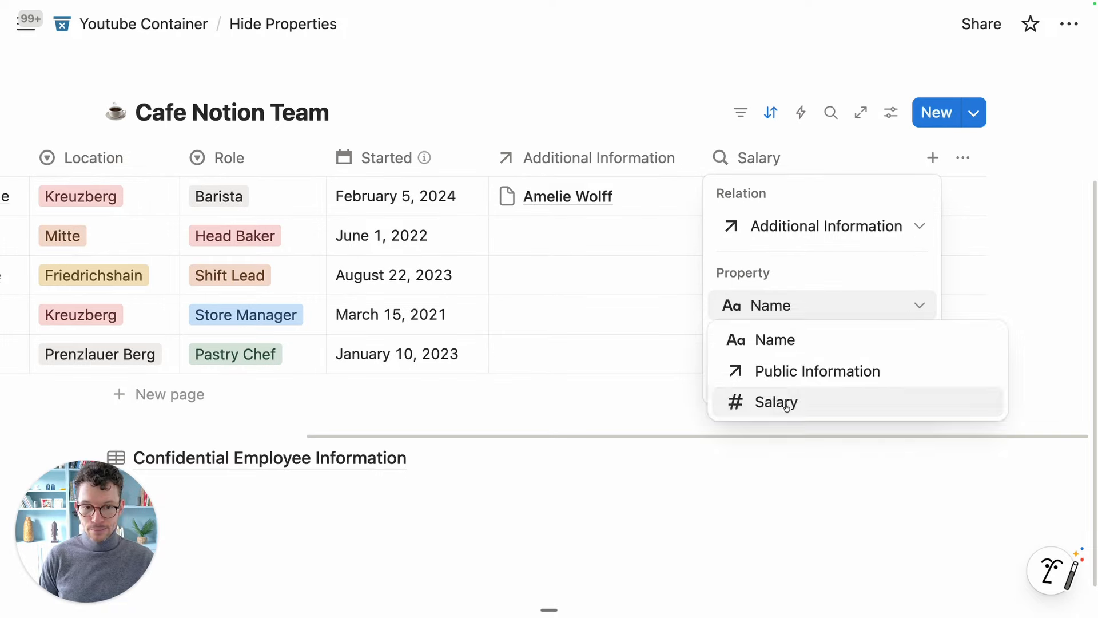
{"action": "left_click", "coordinate": [787, 403]}
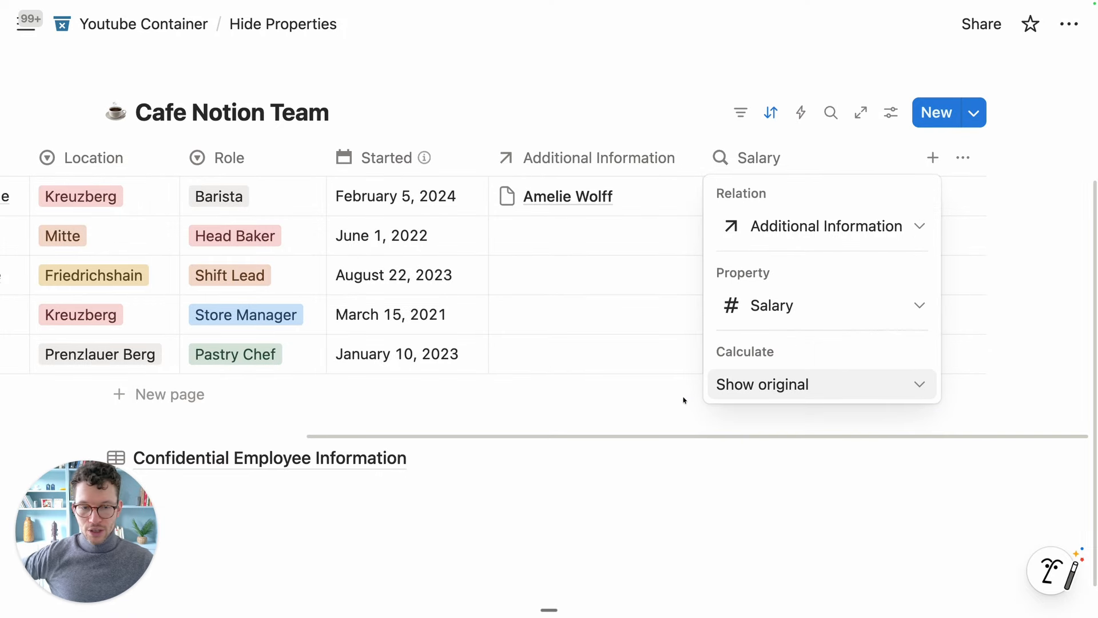
{"action": "left_click", "coordinate": [674, 430]}
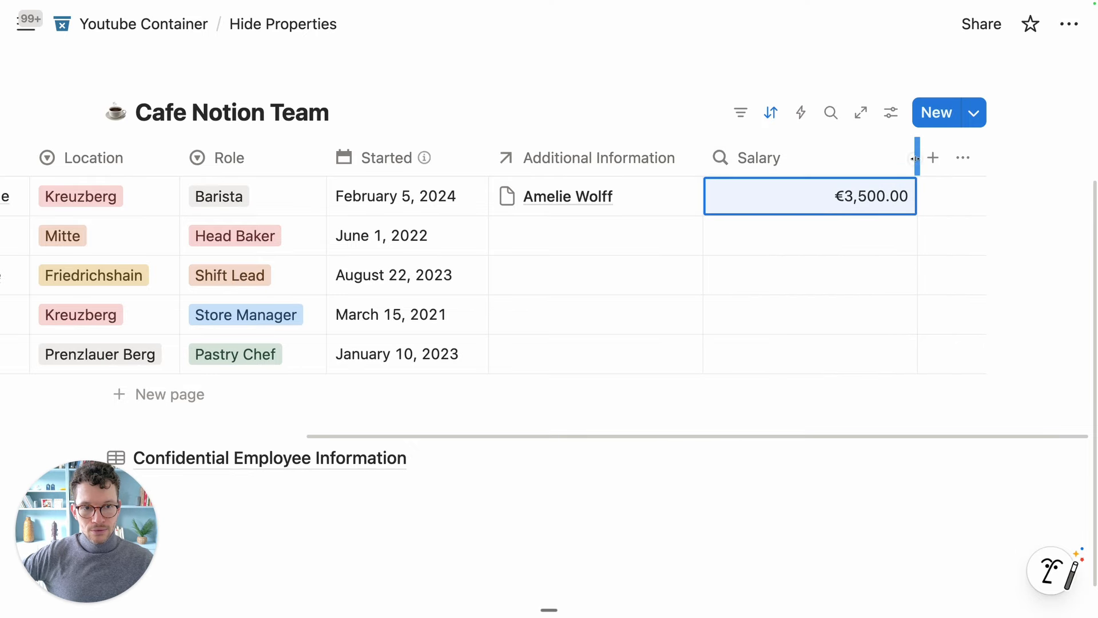
{"action": "left_click_drag", "start_coordinate": [915, 158], "coordinate": [658, 172]}
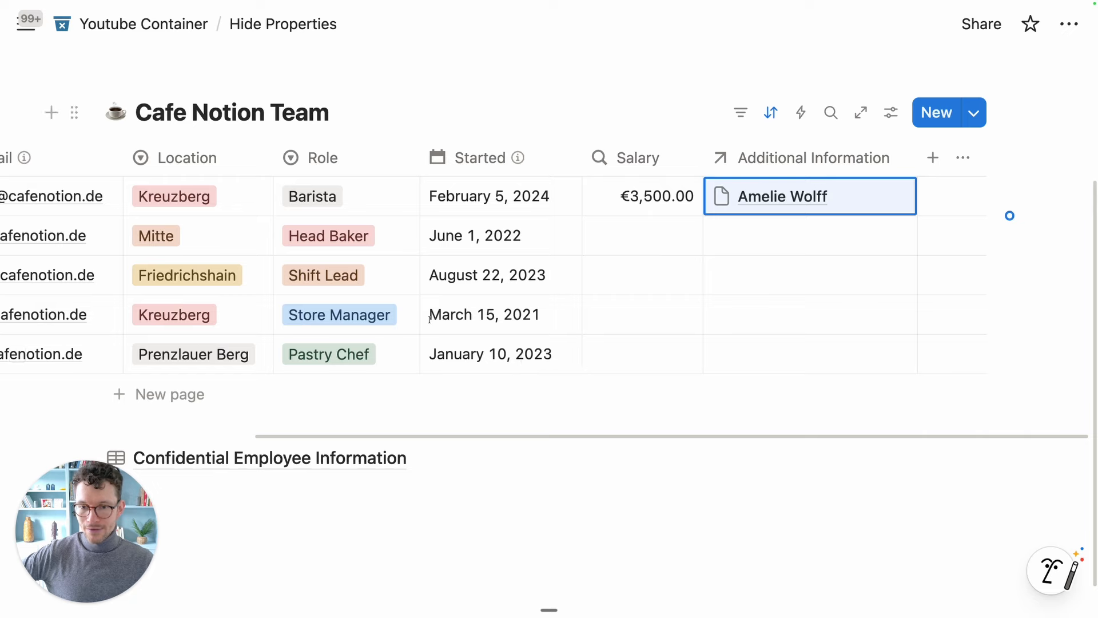
{"action": "scroll", "coordinate": [430, 318], "scroll_direction": "left", "scroll_amount": 6}
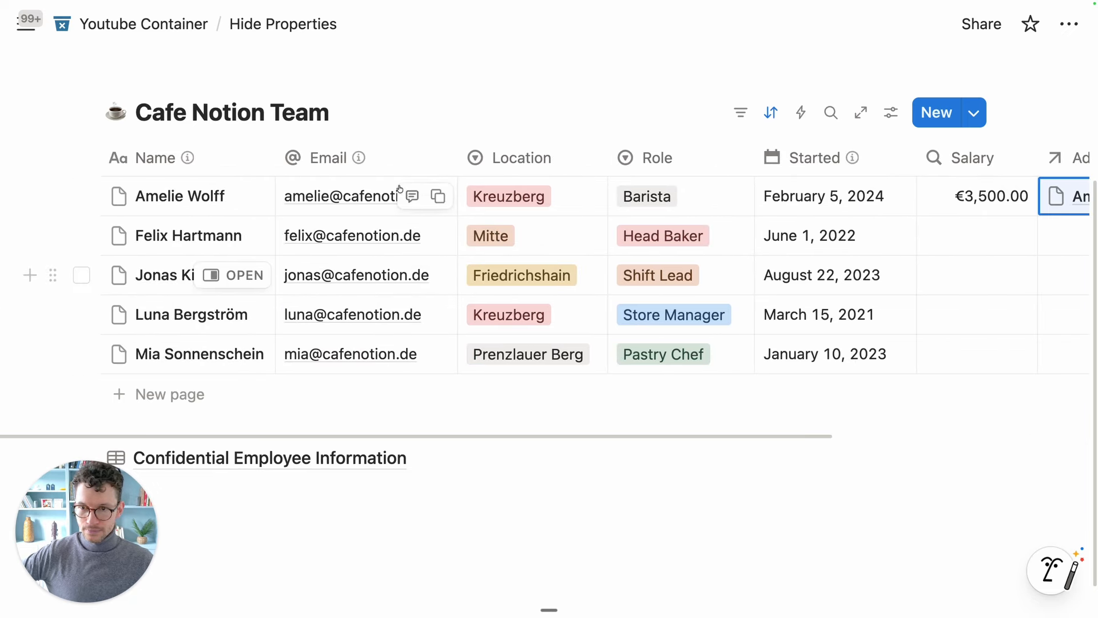
Open the first employee's page to confirm the €3,500.00 salary, then close it
{"action": "left_click", "coordinate": [231, 196]}
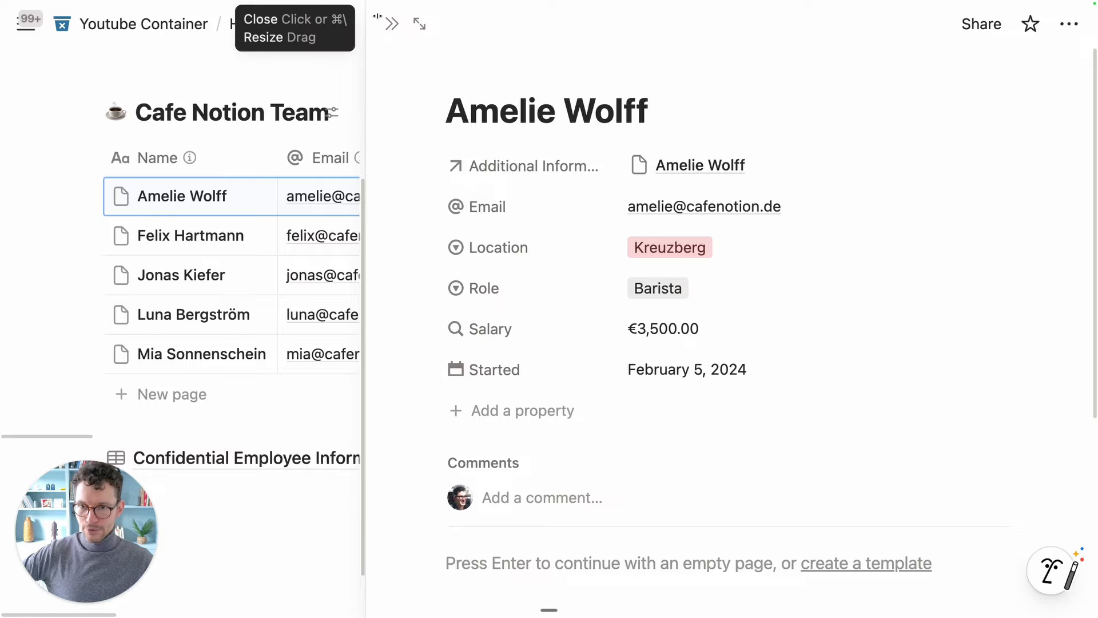
{"action": "left_click", "coordinate": [392, 23]}
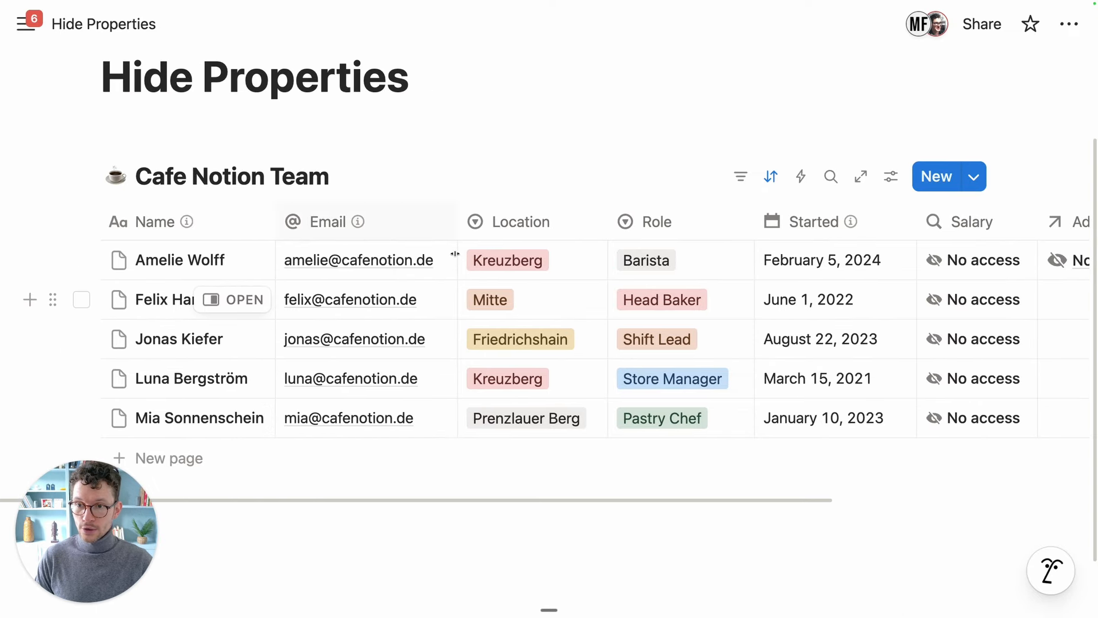
Scroll the restricted view to inspect the No access Salary and Additional Information columns
{"action": "scroll", "coordinate": [422, 314], "scroll_direction": "down", "scroll_amount": 1}
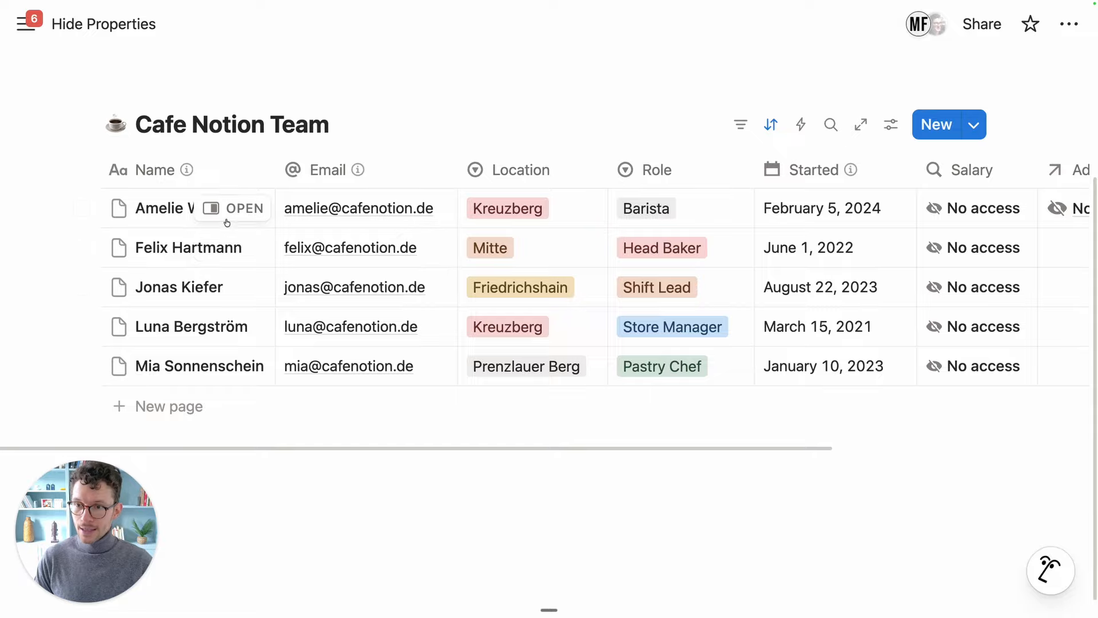
{"action": "scroll", "coordinate": [629, 229], "scroll_direction": "right", "scroll_amount": 5}
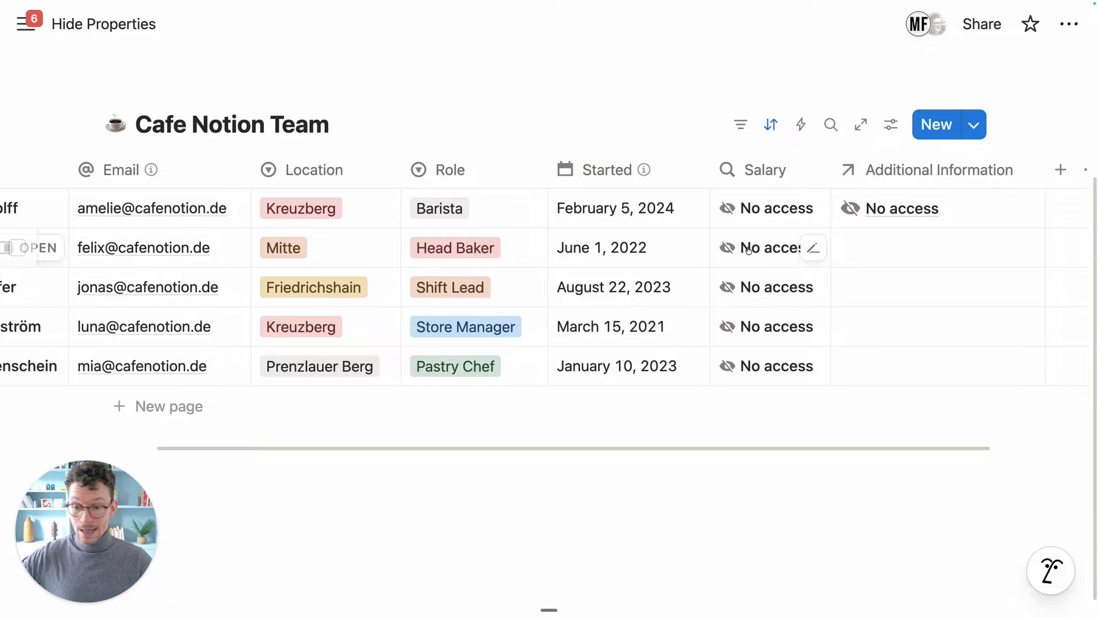
{"action": "scroll", "coordinate": [748, 250], "scroll_direction": "left", "scroll_amount": 3}
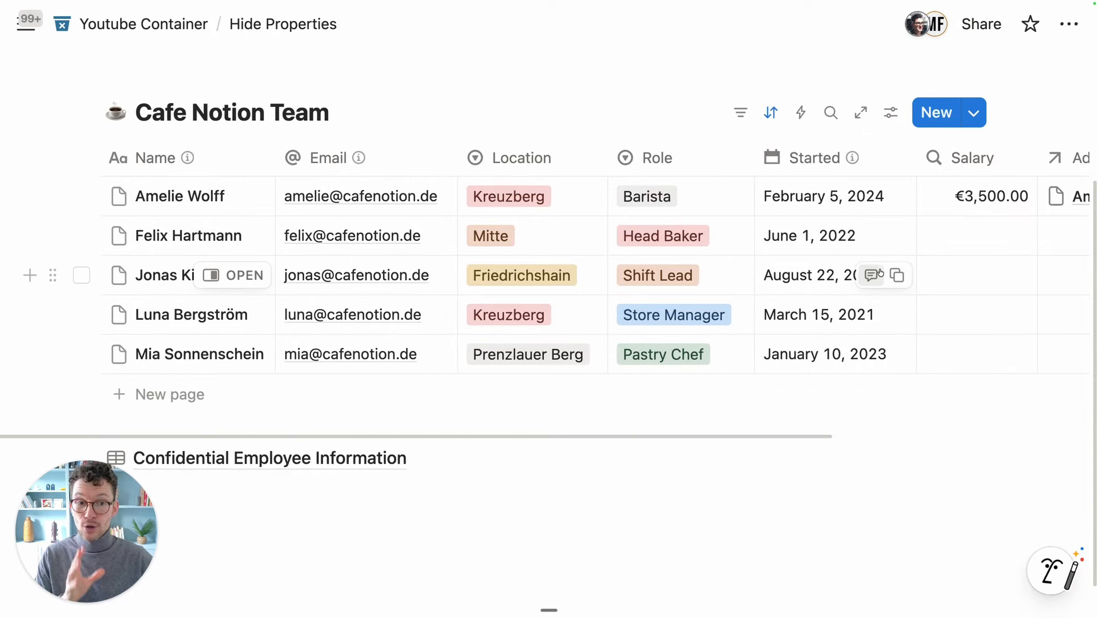
Rename the Salary rollup column to 'Additional Information'
{"action": "scroll", "coordinate": [945, 221], "scroll_direction": "right", "scroll_amount": 2}
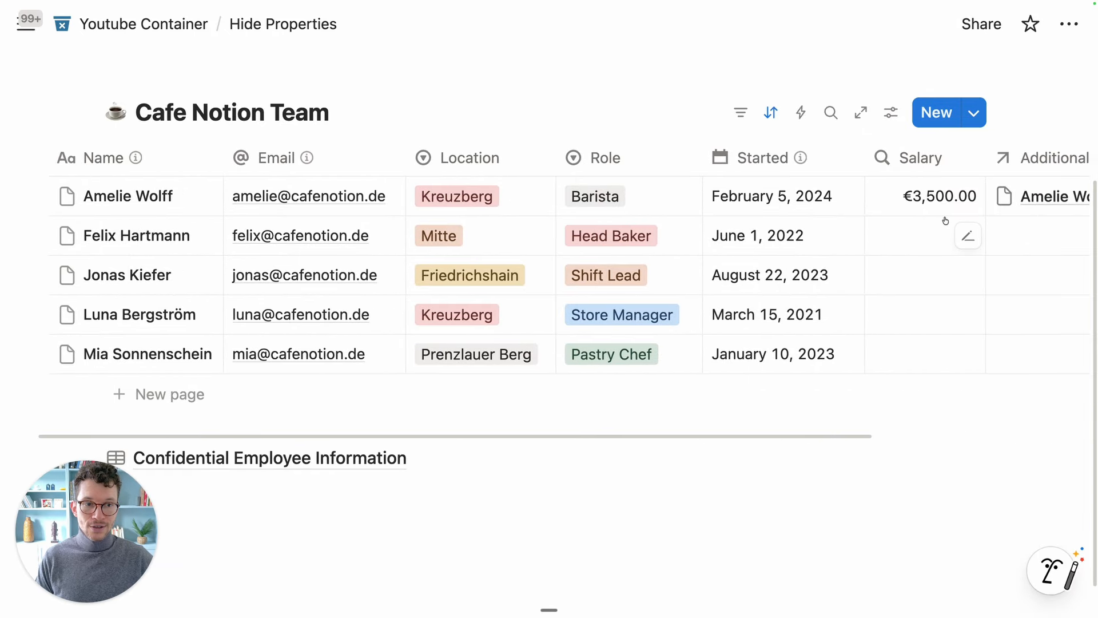
{"action": "left_click", "coordinate": [908, 160]}
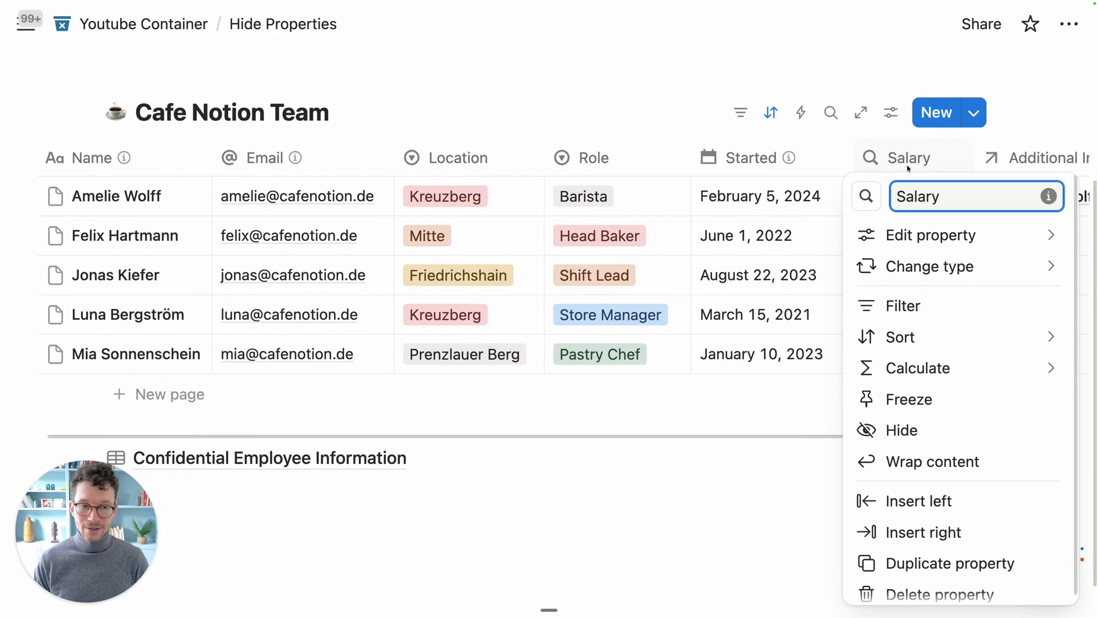
{"action": "key", "text": "super+a"}
{"action": "type", "text": "Ad"}
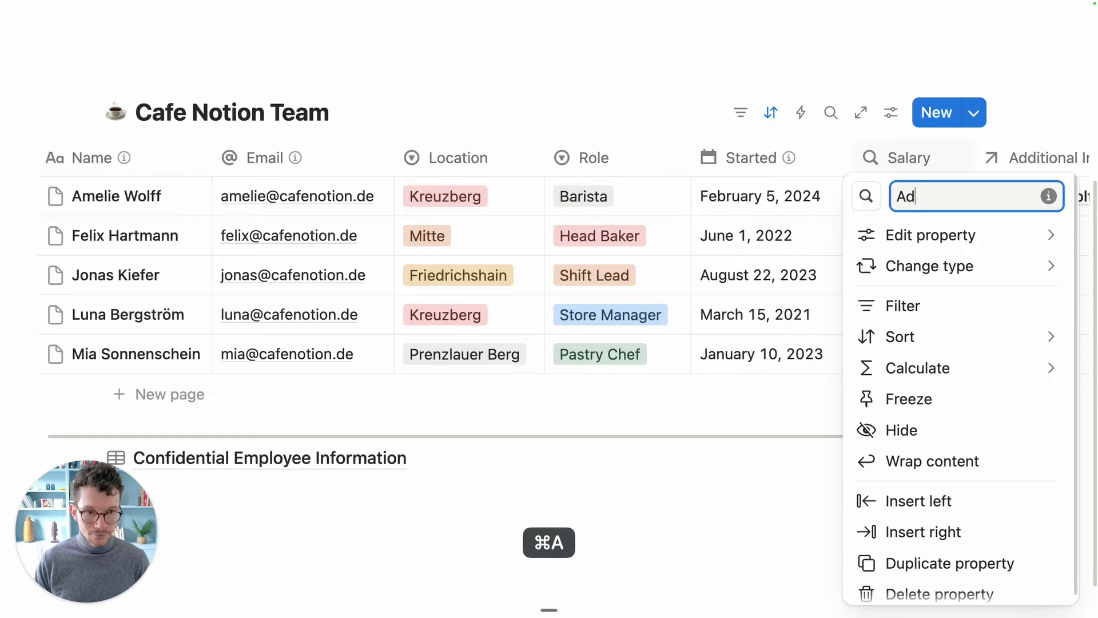
{"action": "type", "text": "ditional Information I"}
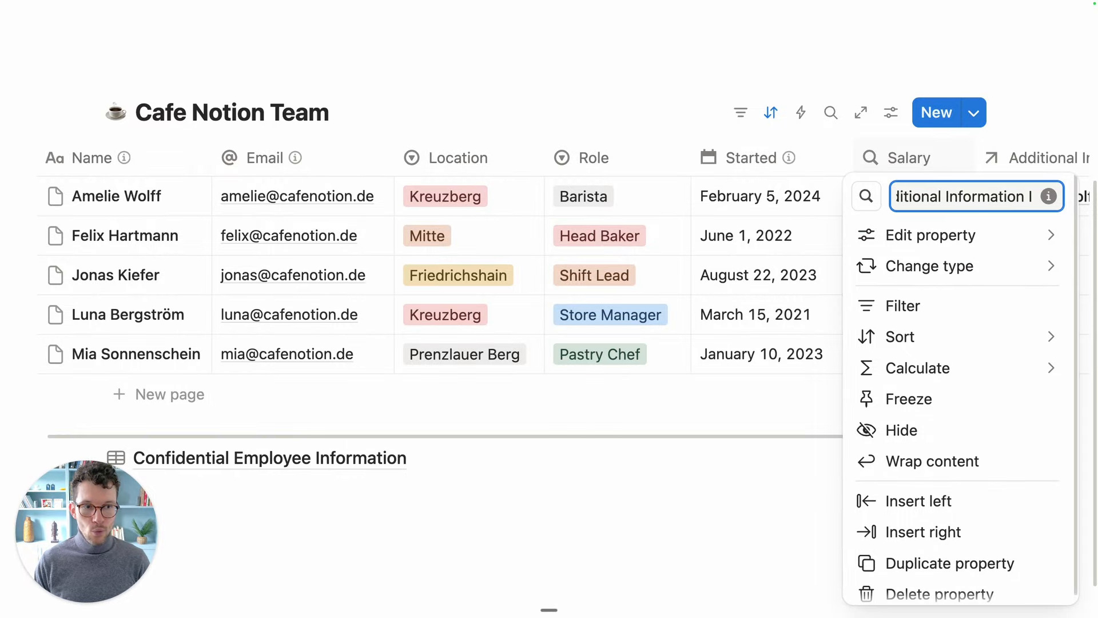
{"action": "key", "text": "Return"}
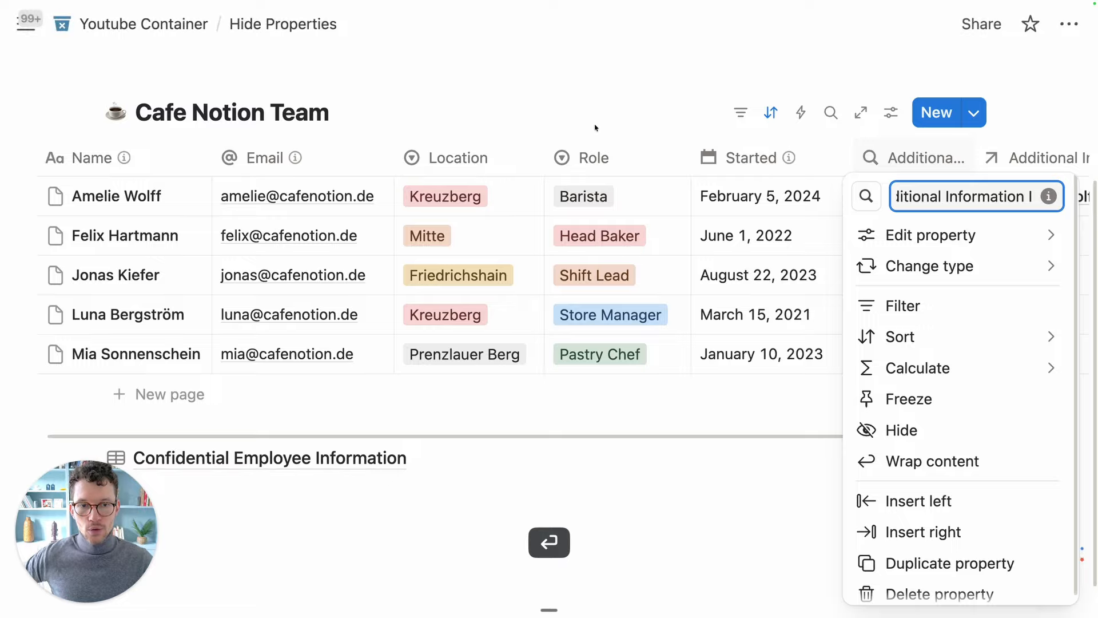
{"action": "key", "text": "Escape"}
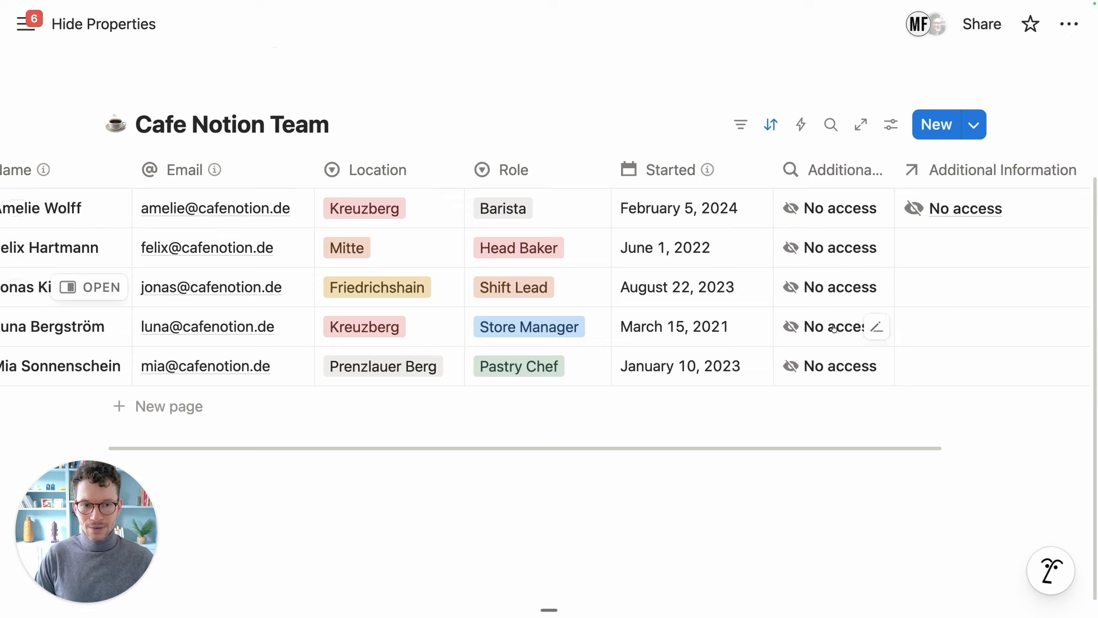
Switch back to the owner's view, where the renamed column shows €3,500.00 for the first employee
{"action": "scroll", "coordinate": [841, 290], "scroll_direction": "right", "scroll_amount": 4}
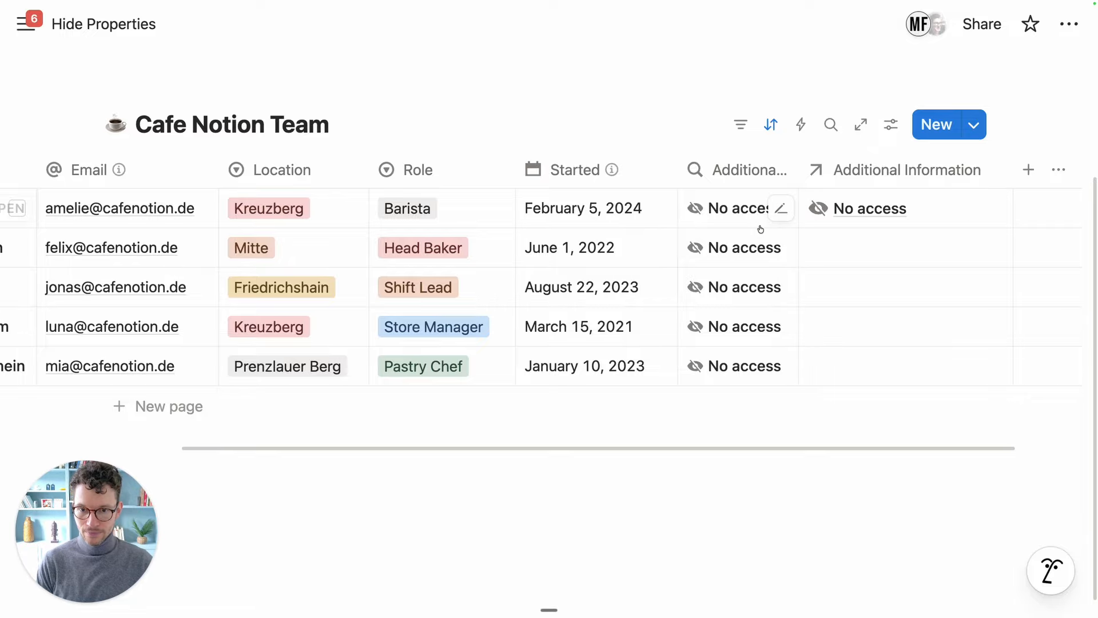
{"action": "key", "text": "ctrl+Left"}
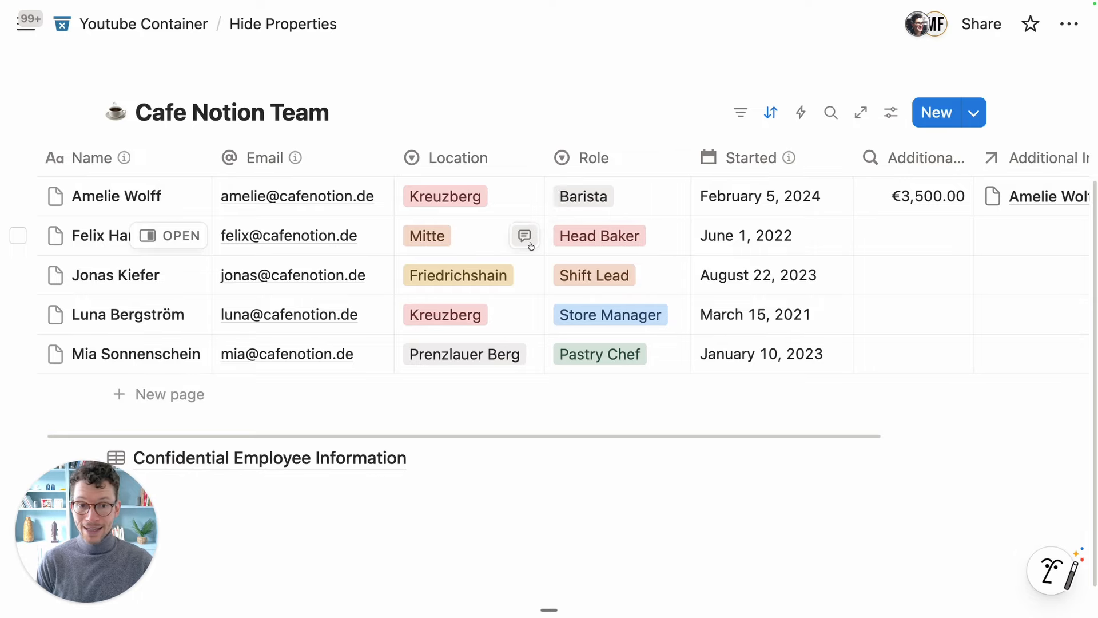
{"action": "scroll", "coordinate": [531, 246], "scroll_direction": "left", "scroll_amount": 1}
{"action": "scroll", "coordinate": [624, 224], "scroll_direction": "up", "scroll_amount": 1}
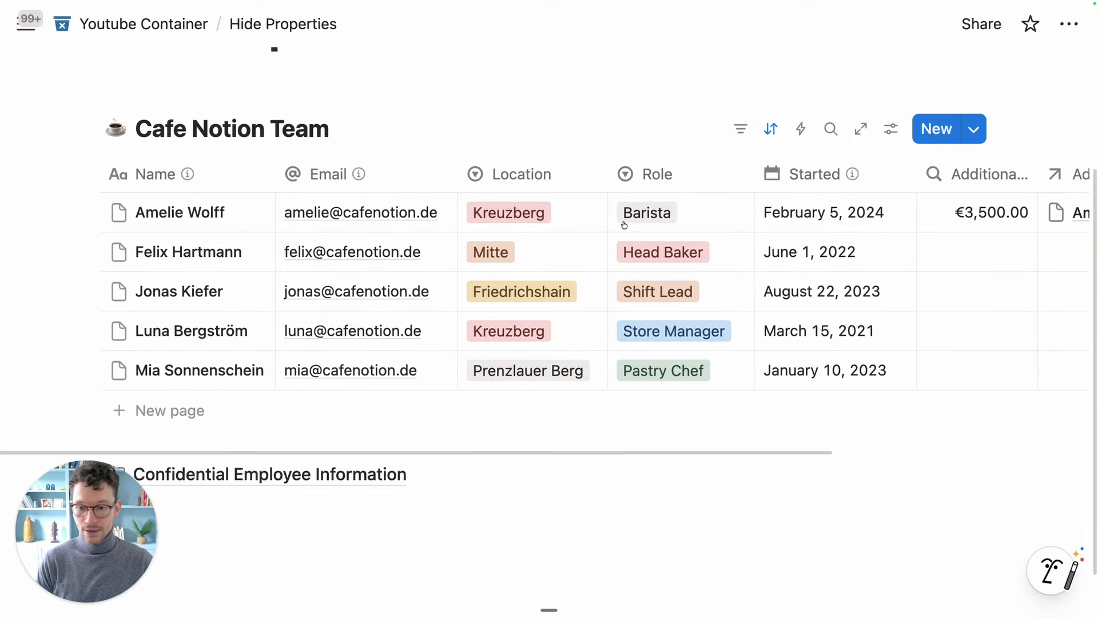
{"action": "scroll", "coordinate": [272, 460], "scroll_direction": "down", "scroll_amount": 1}
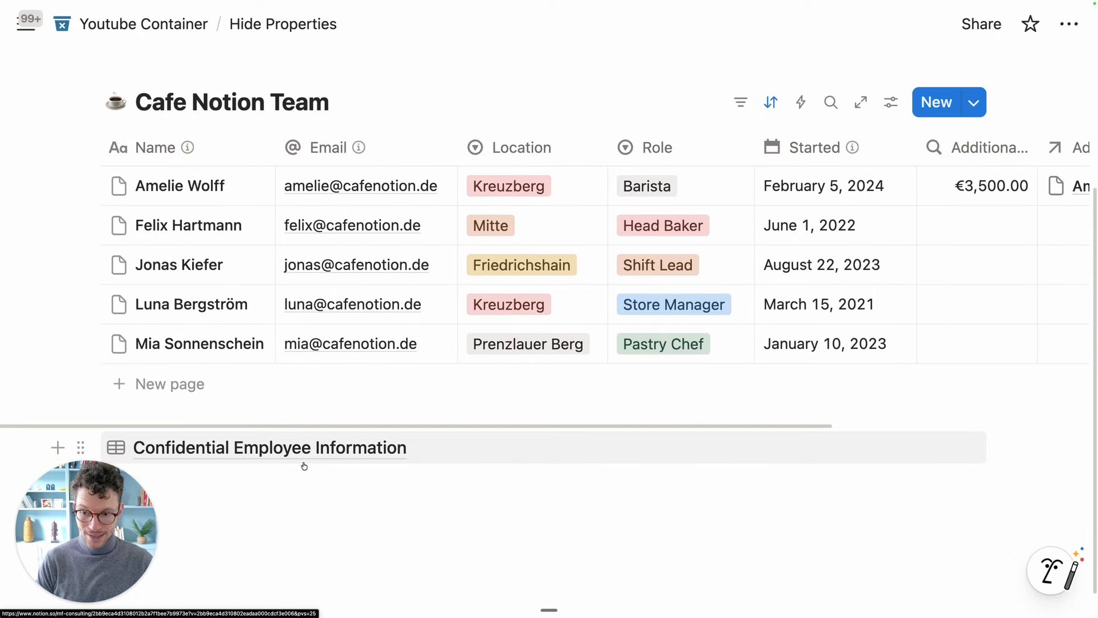
{"action": "scroll", "coordinate": [399, 292], "scroll_direction": "up", "scroll_amount": 2}
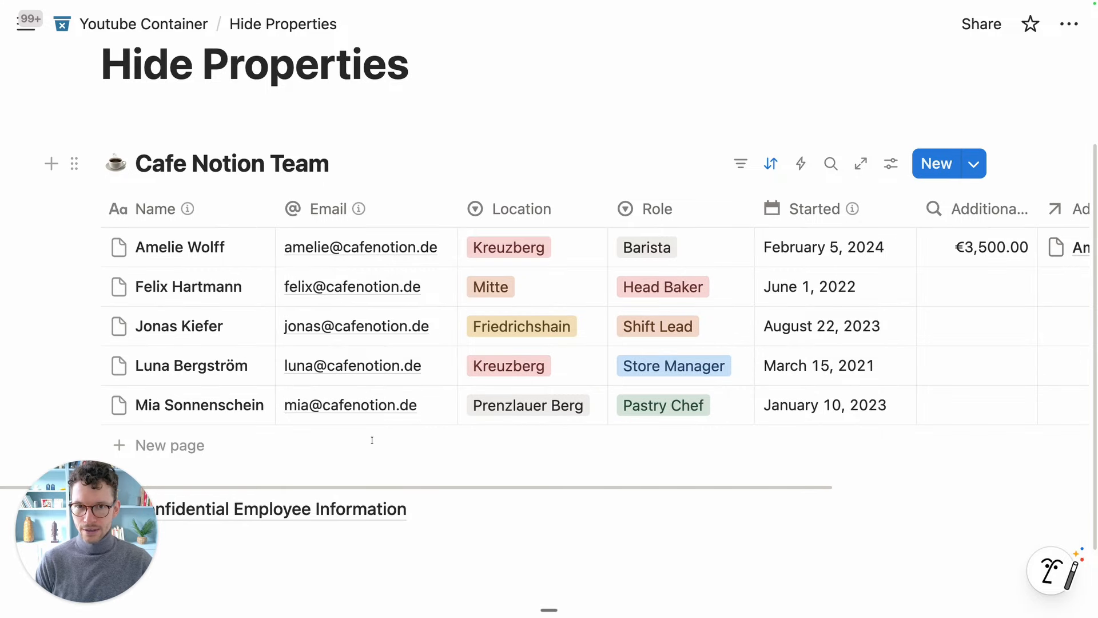
{"action": "scroll", "coordinate": [686, 394], "scroll_direction": "down", "scroll_amount": 3}
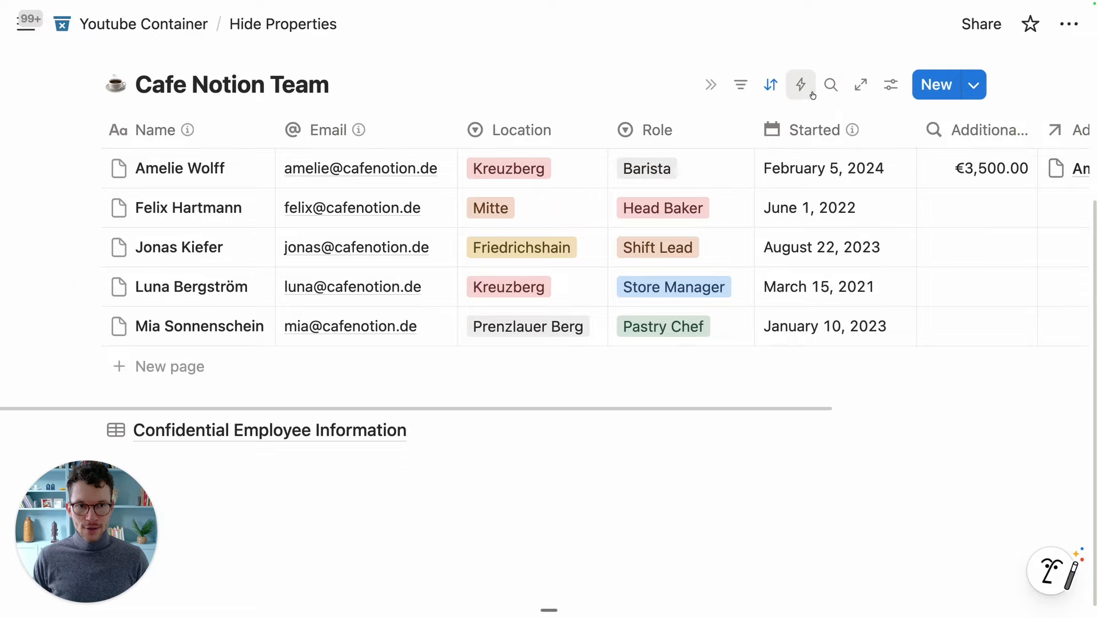
Create a new Cafe Notion Team automation named 'Set up Additional Information'
{"action": "scroll", "coordinate": [801, 97], "scroll_direction": "up", "scroll_amount": 1}
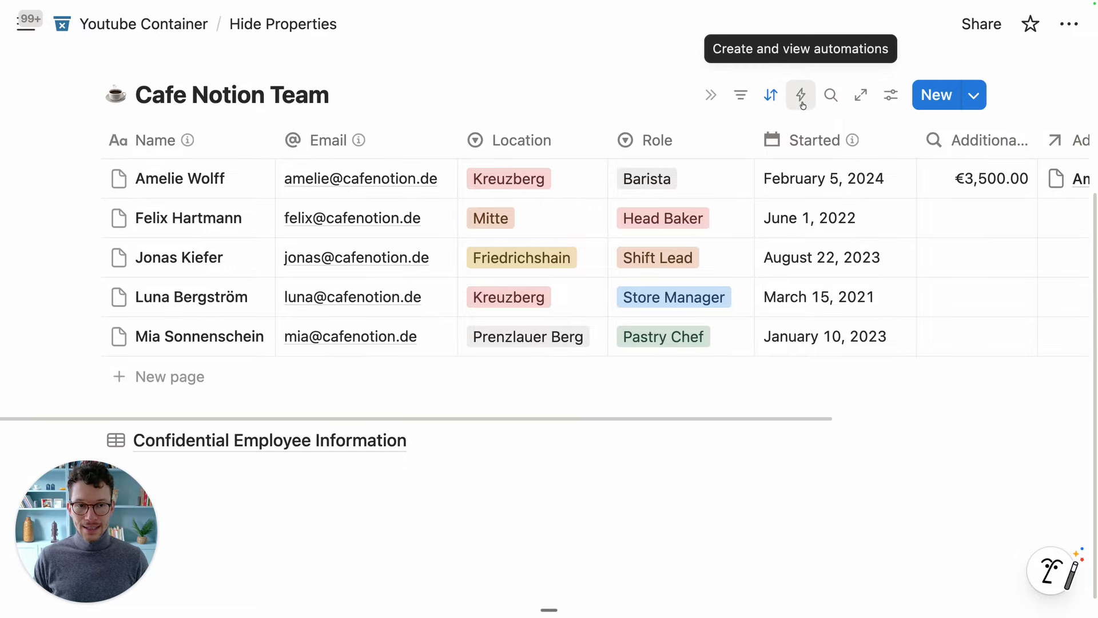
{"action": "left_click", "coordinate": [801, 96]}
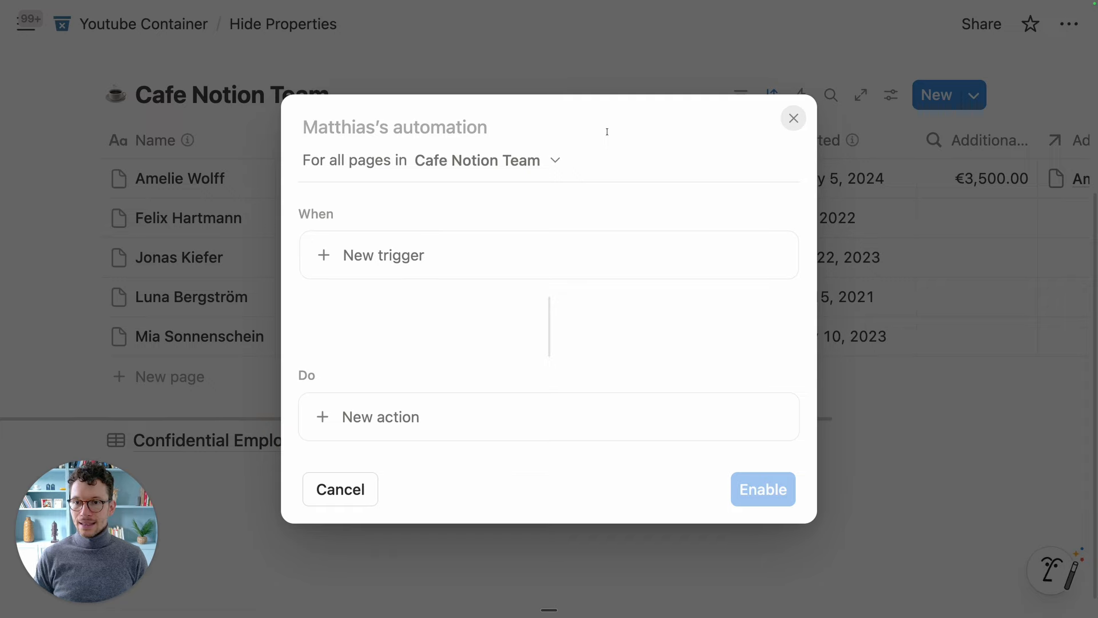
{"action": "type", "text": "Set up A"}
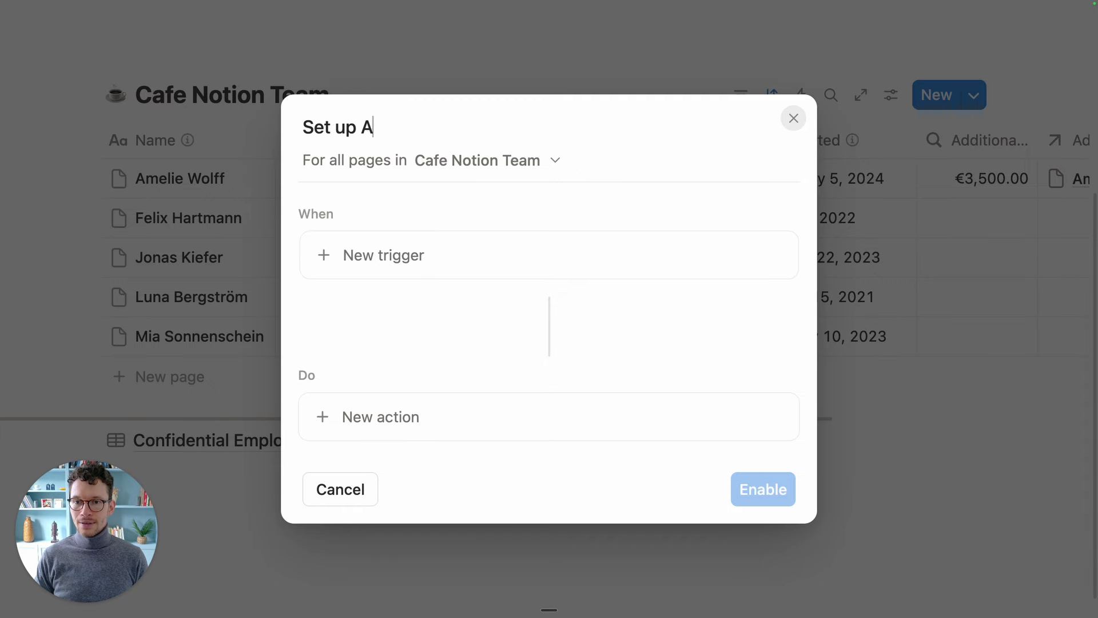
{"action": "type", "text": "dditional Informat"}
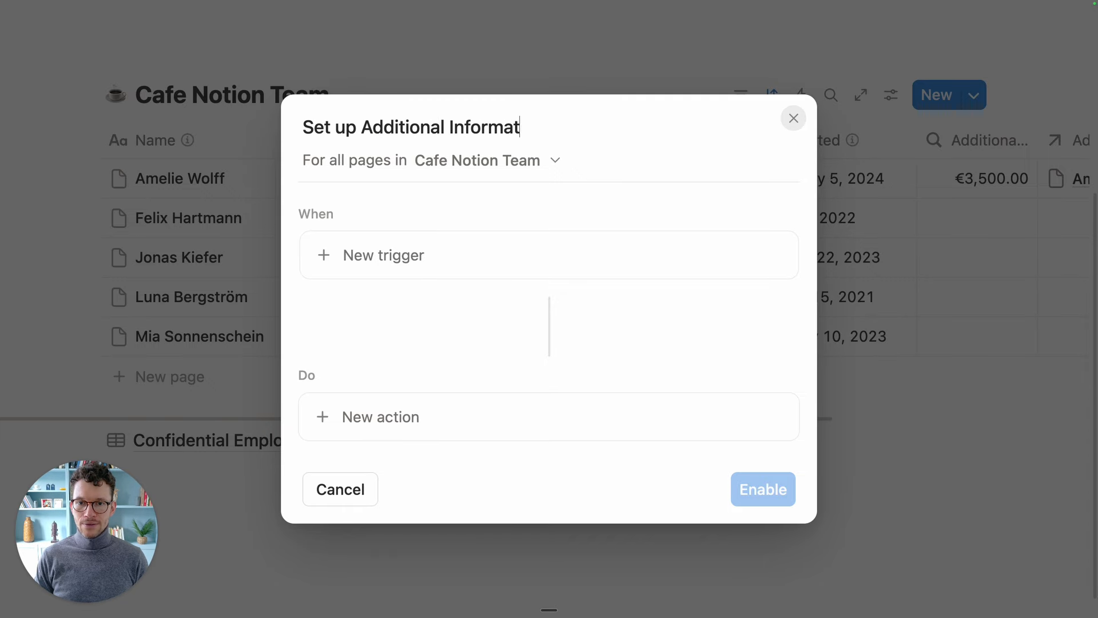
{"action": "type", "text": "ion"}
Trigger on Page added, with an action adding a page to Confidential Employee Information
{"action": "left_click", "coordinate": [514, 244]}
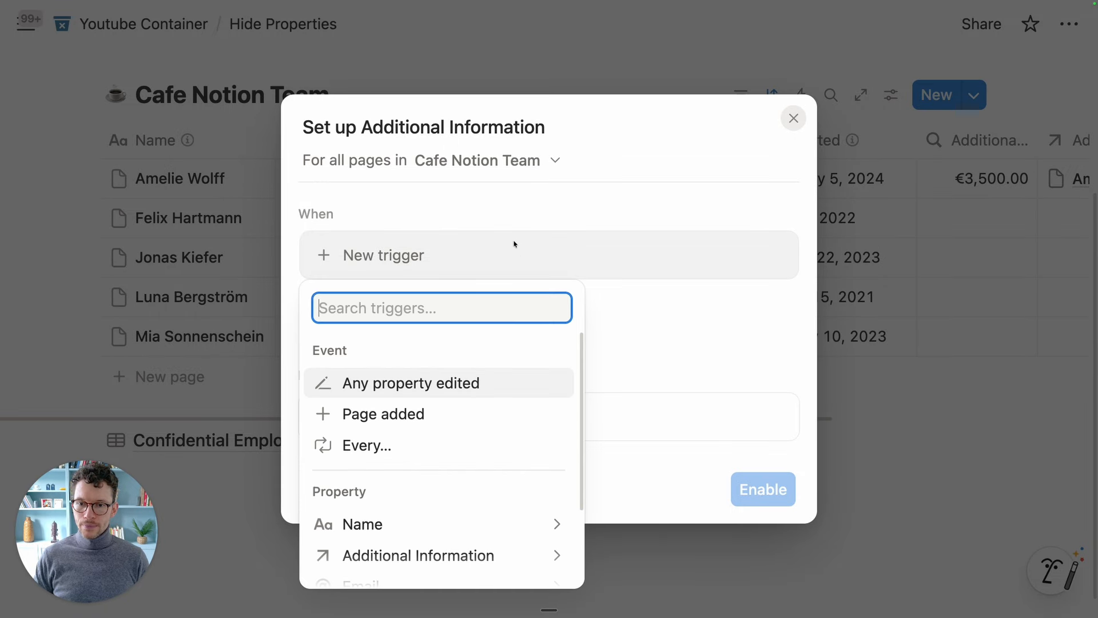
{"action": "left_click", "coordinate": [400, 412]}
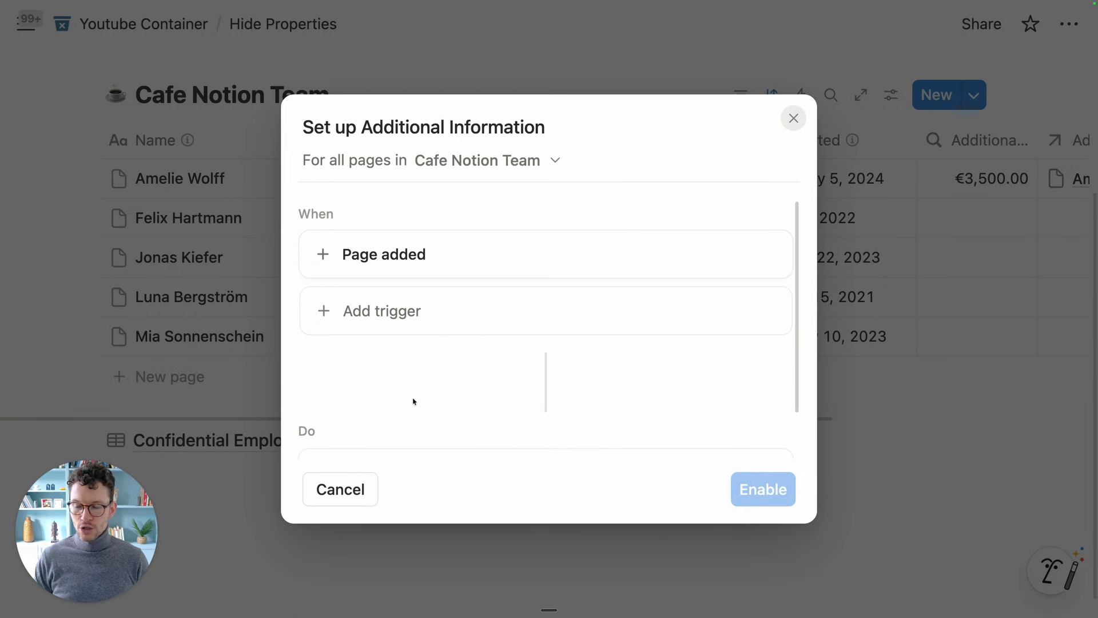
{"action": "scroll", "coordinate": [414, 392], "scroll_direction": "down", "scroll_amount": 2}
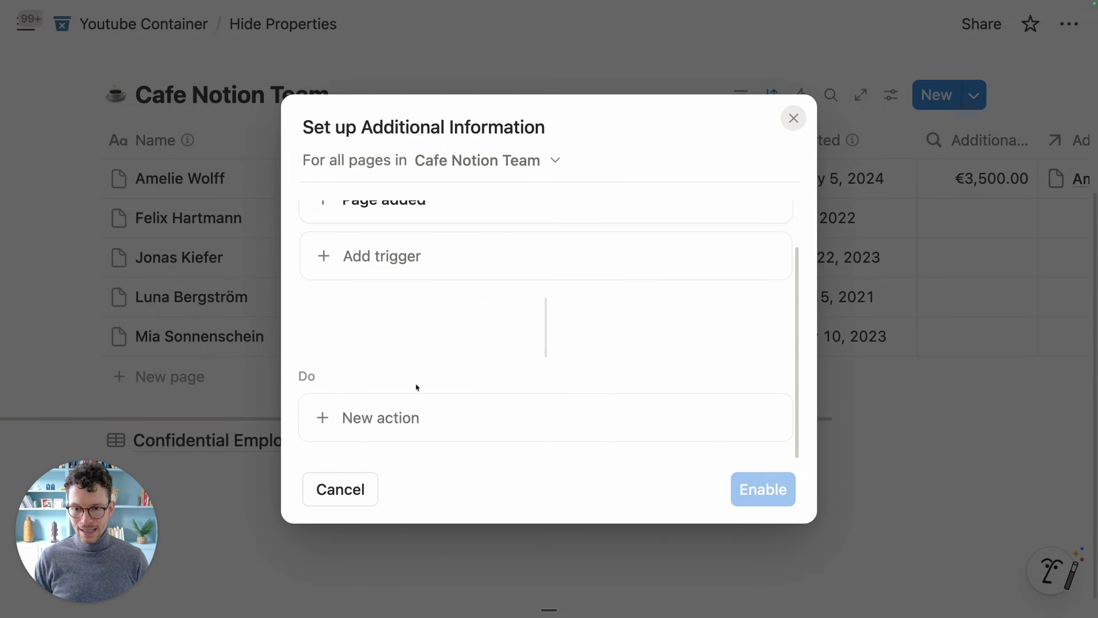
{"action": "left_click", "coordinate": [398, 422]}
{"action": "left_click", "coordinate": [383, 188]}
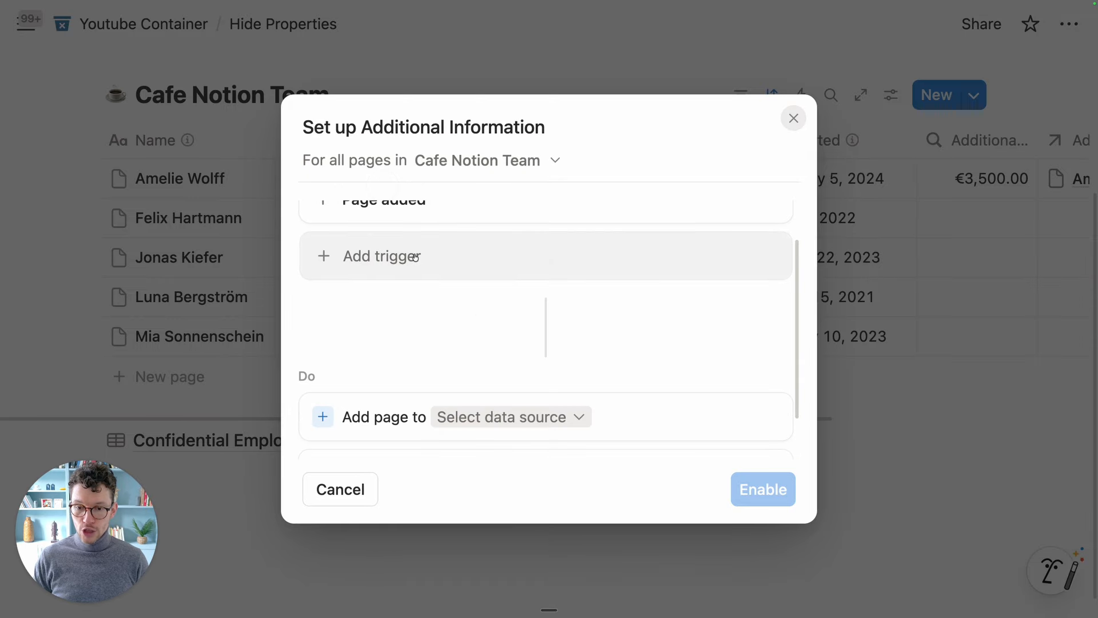
{"action": "left_click", "coordinate": [465, 359]}
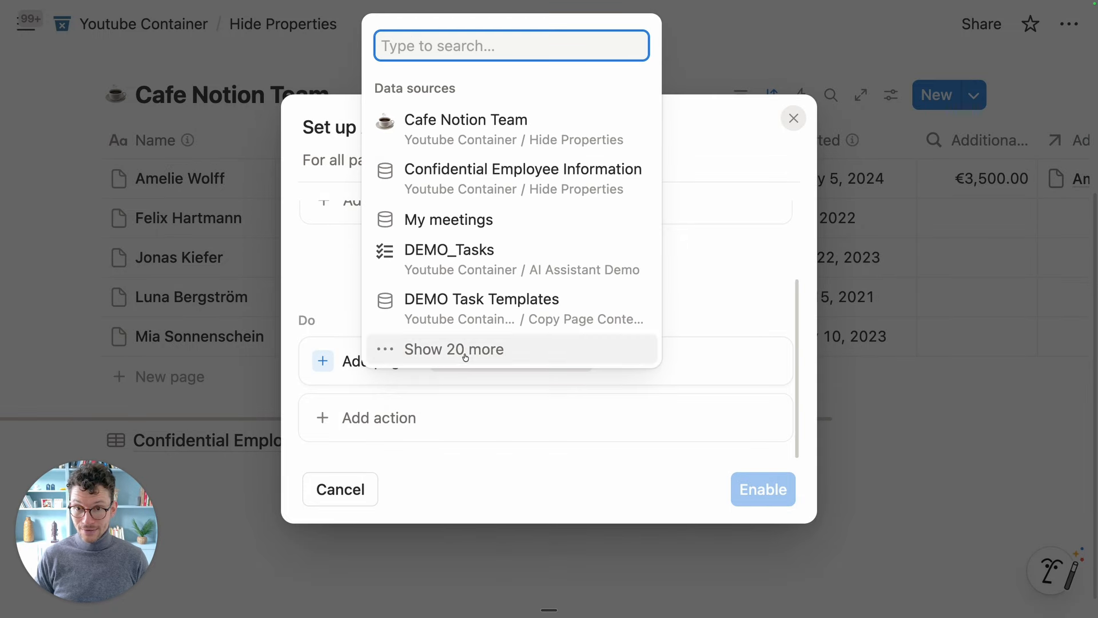
{"action": "type", "text": "confi"}
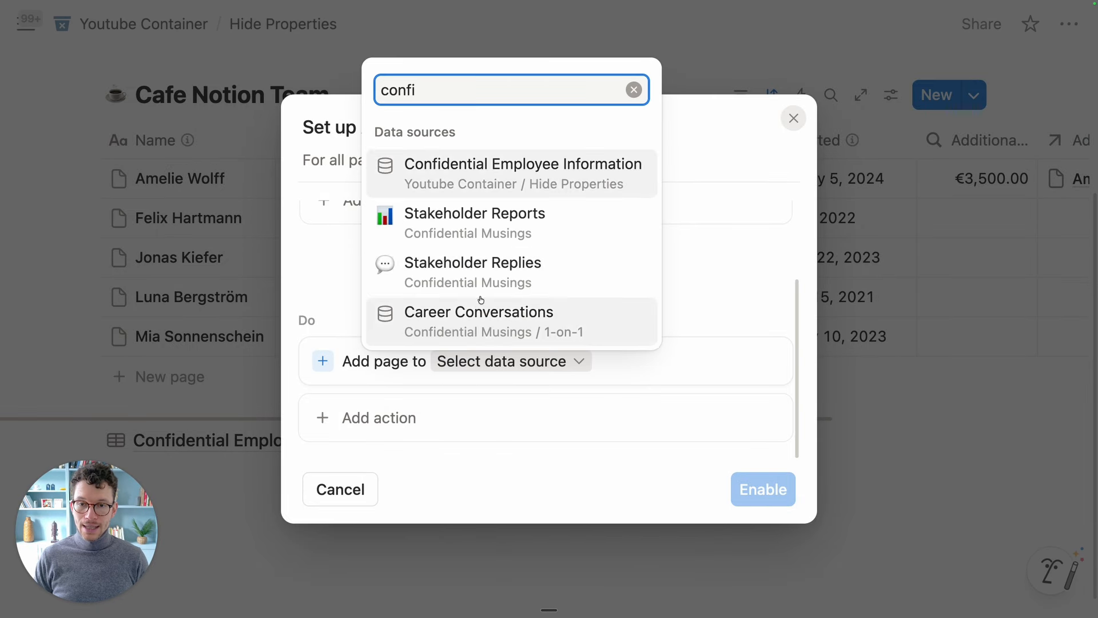
{"action": "left_click", "coordinate": [486, 184]}
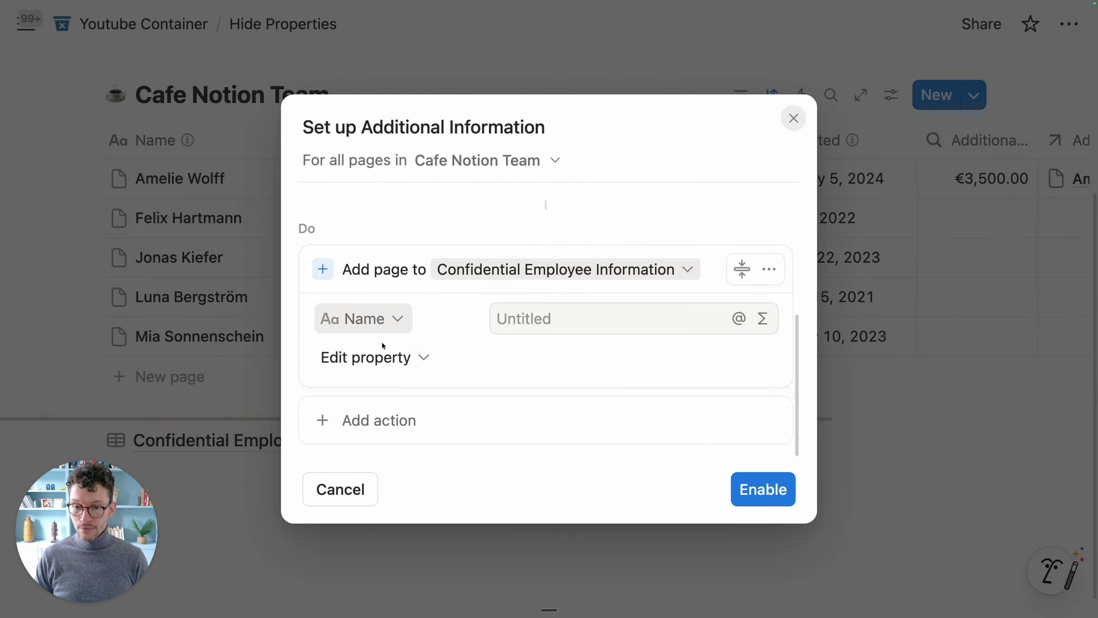
Set the new page's Public Information relation to the Trigger page
{"action": "left_click", "coordinate": [382, 366]}
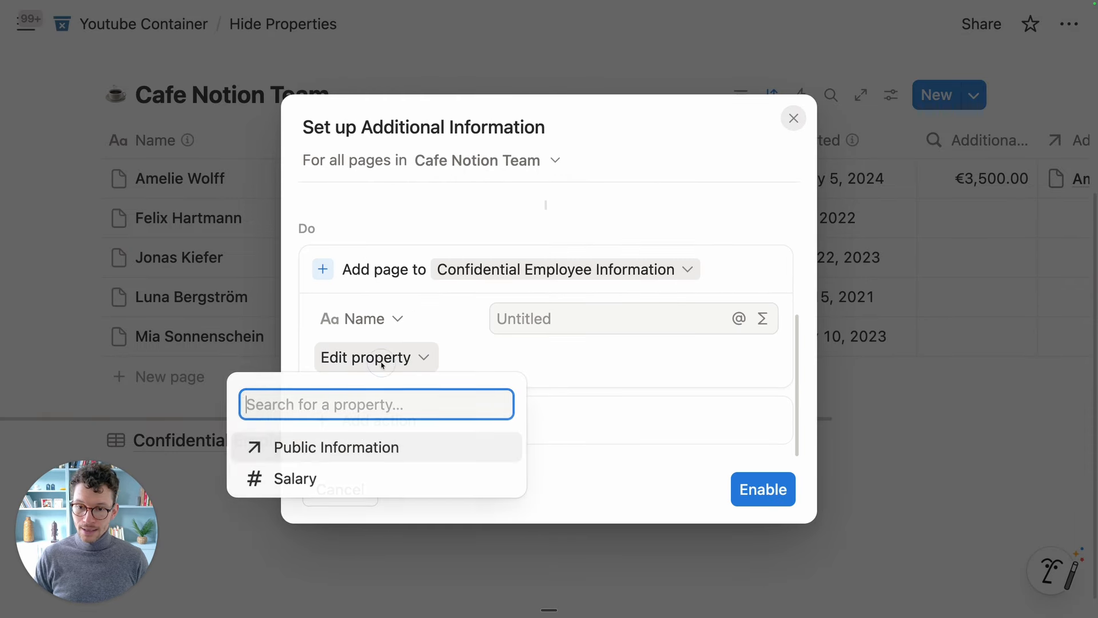
{"action": "left_click", "coordinate": [358, 449]}
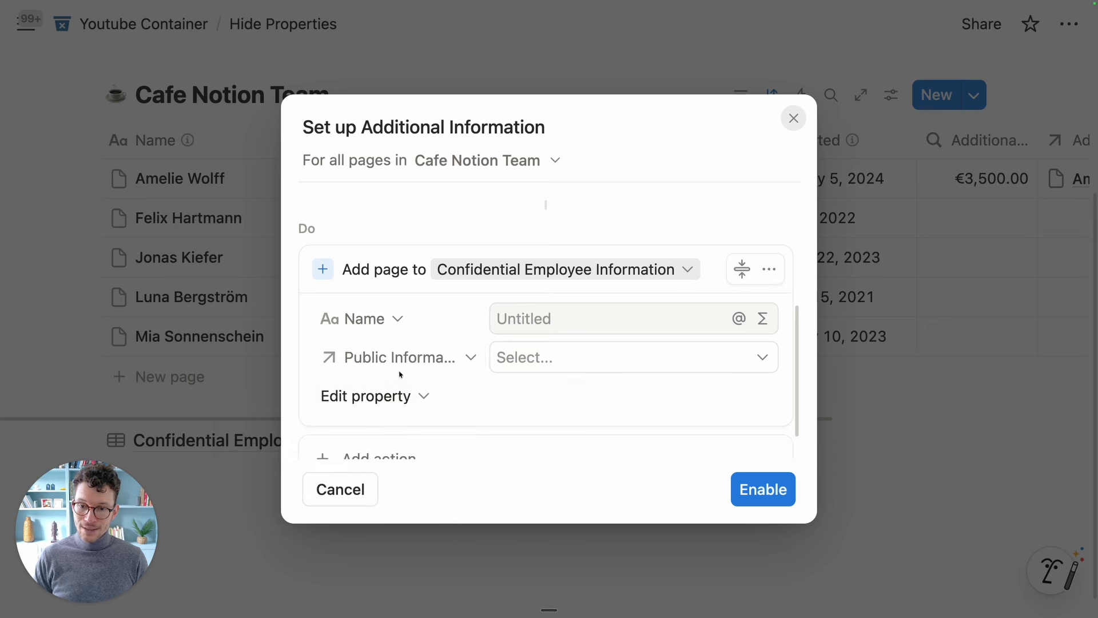
{"action": "left_click", "coordinate": [523, 358]}
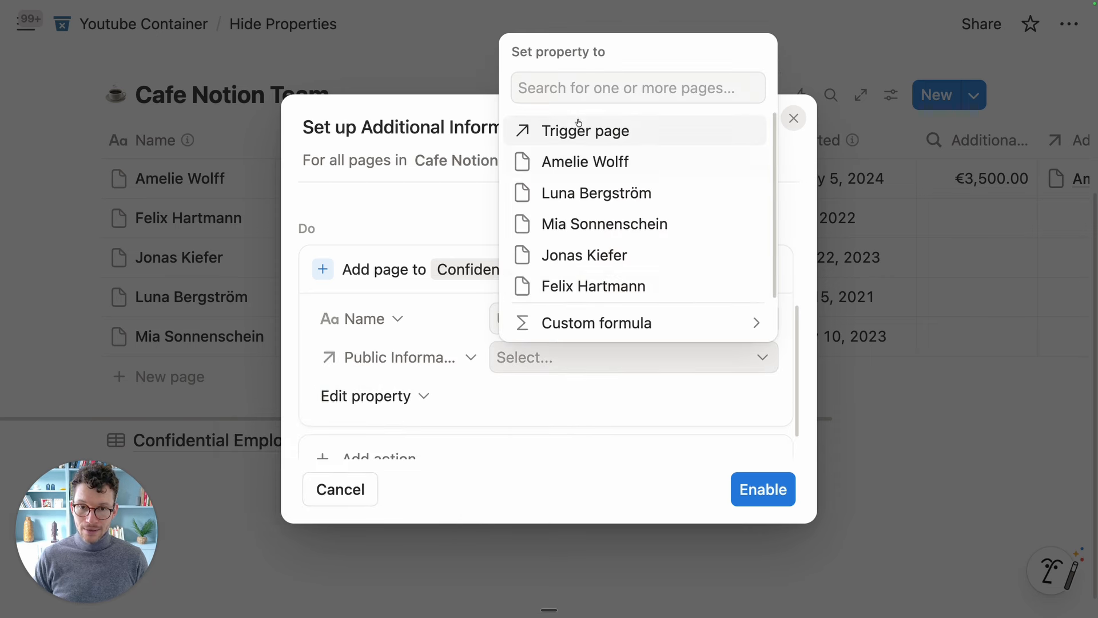
{"action": "left_click", "coordinate": [564, 133]}
{"action": "left_click", "coordinate": [452, 330]}
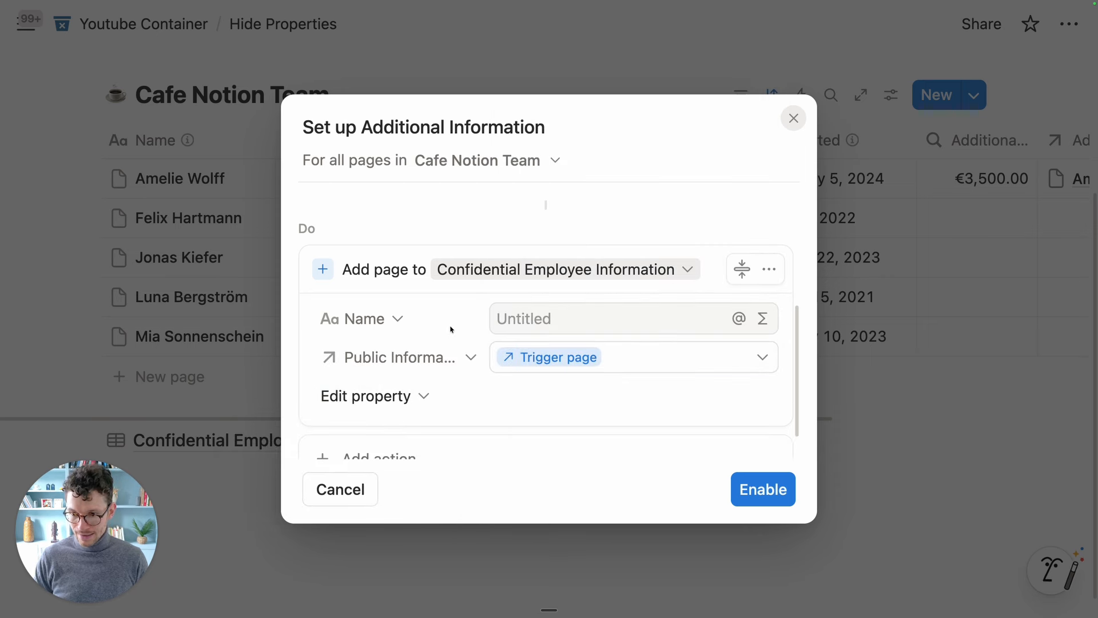
Name the new page 'Additional Information' and enable the automation
{"action": "scroll", "coordinate": [450, 327], "scroll_direction": "down", "scroll_amount": 1}
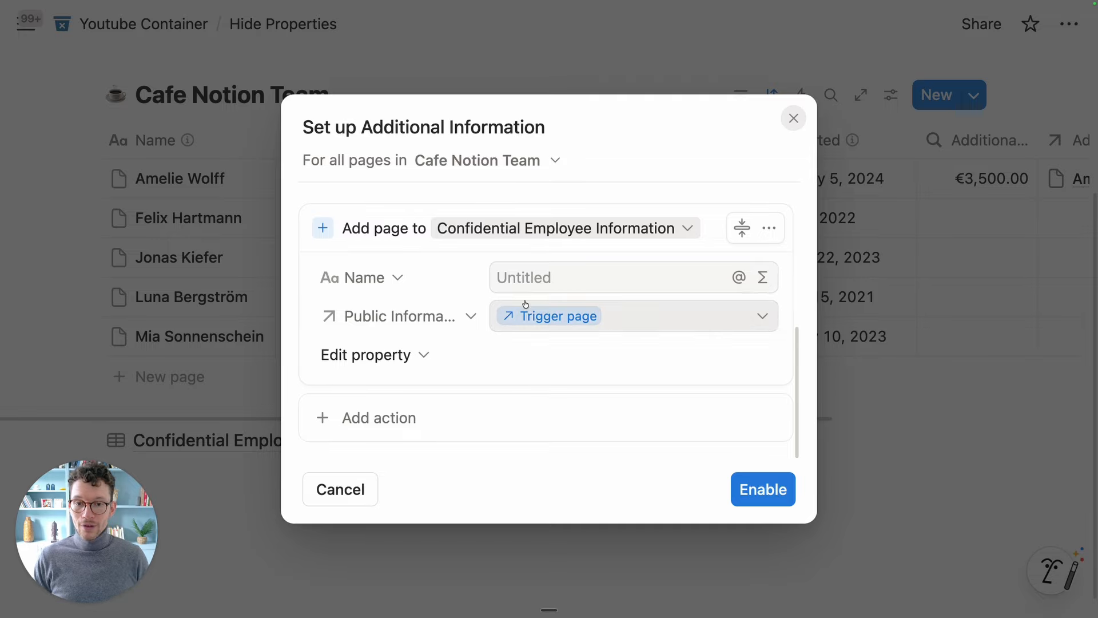
{"action": "left_click", "coordinate": [522, 280]}
{"action": "type", "text": "Addi"}
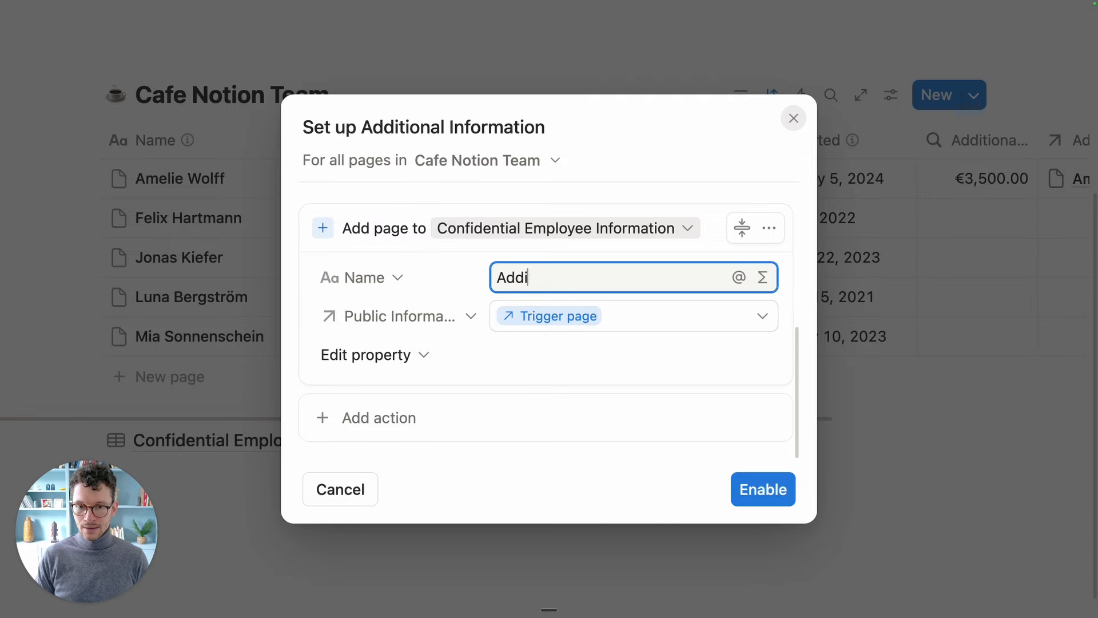
{"action": "type", "text": "tional Information"}
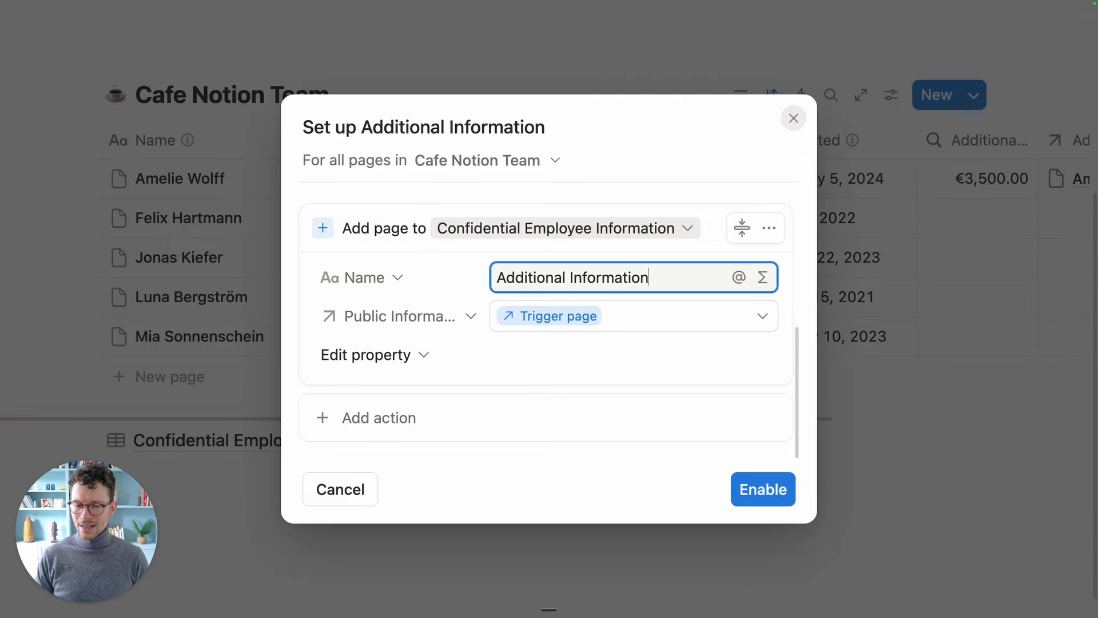
{"action": "left_click", "coordinate": [764, 493]}
Add a new team member row with the employee's name and scroll to the Additional Information column
{"action": "scroll", "coordinate": [457, 400], "scroll_direction": "down", "scroll_amount": 1}
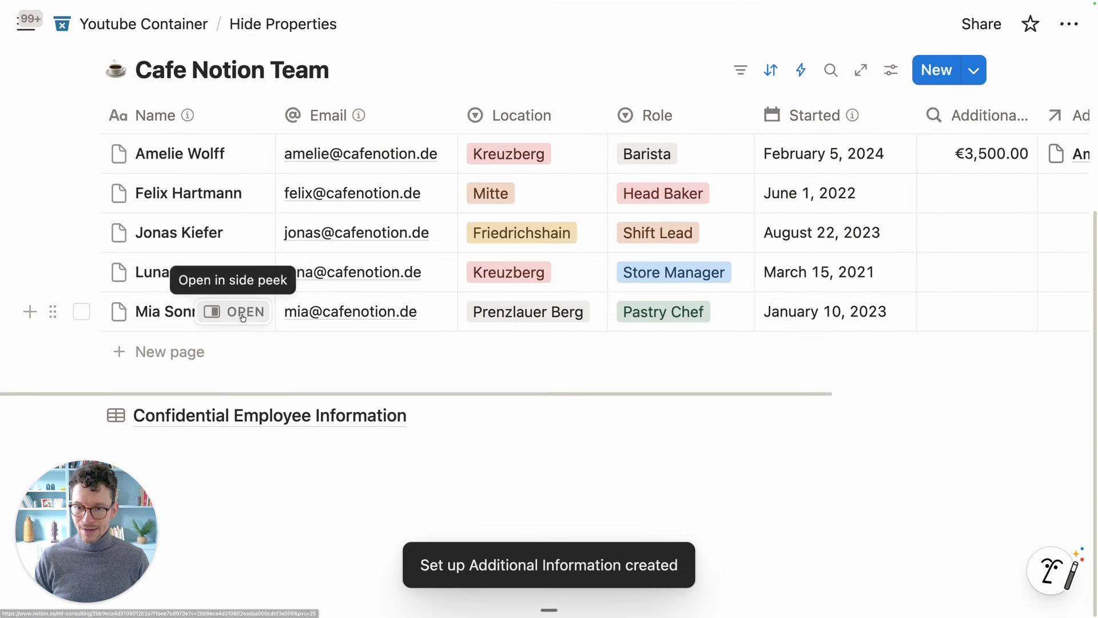
{"action": "left_click", "coordinate": [188, 359]}
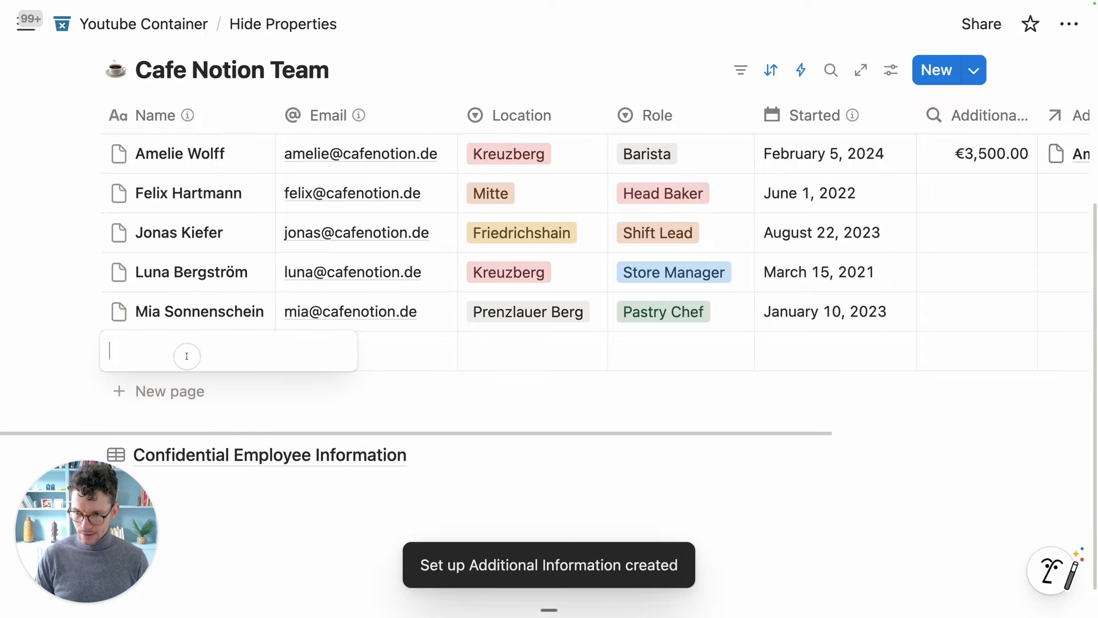
{"action": "type", "text": "Matthias Frank"}
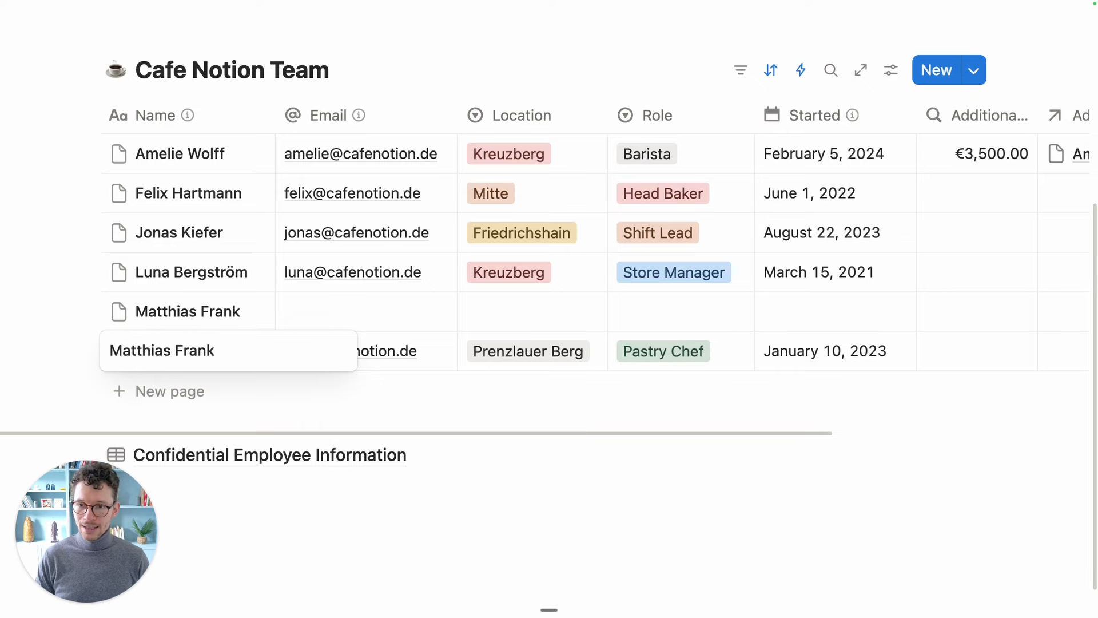
{"action": "key", "text": "Tab"}
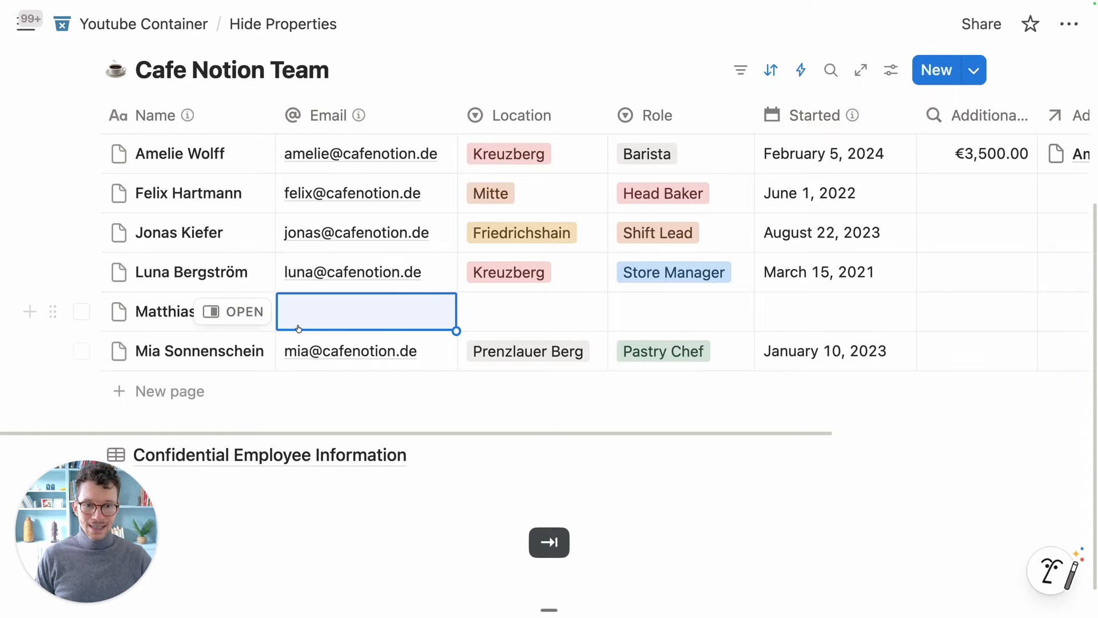
{"action": "scroll", "coordinate": [416, 325], "scroll_direction": "right", "scroll_amount": 5}
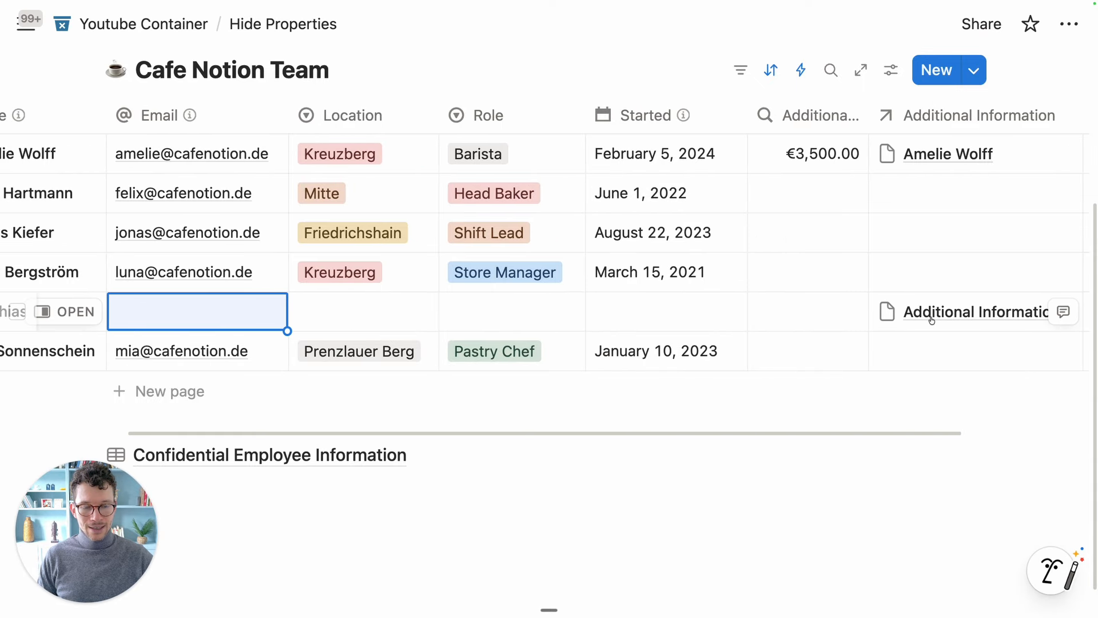
{"action": "scroll", "coordinate": [929, 313], "scroll_direction": "right", "scroll_amount": 3}
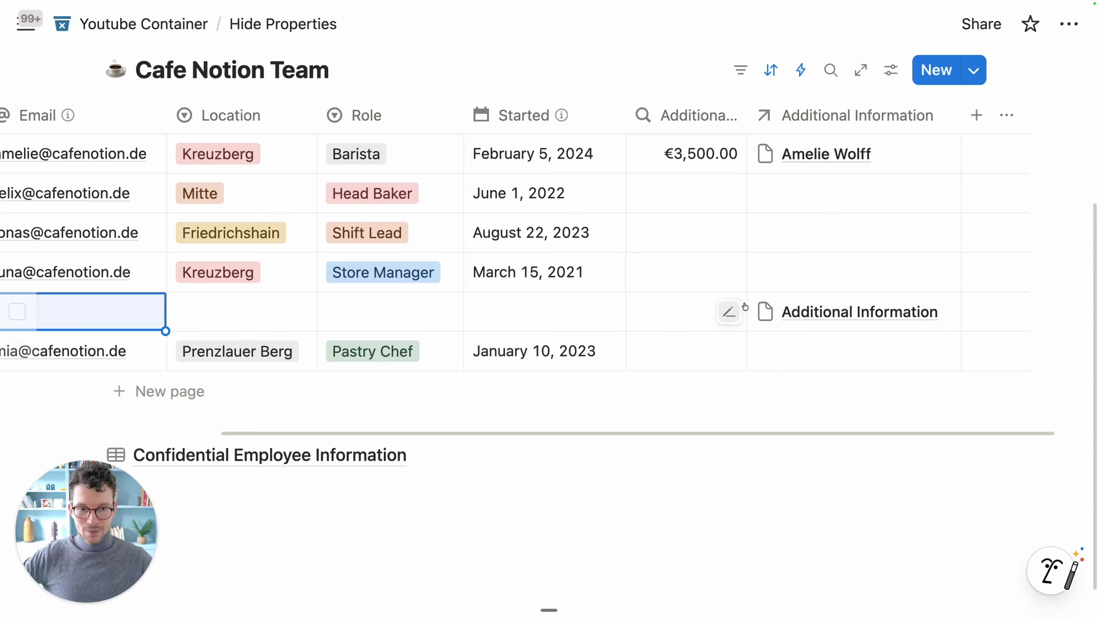
Open the new employee's linked Additional Information page and set Salary to €2,800.00
{"action": "left_click", "coordinate": [821, 318]}
{"action": "left_click", "coordinate": [595, 383]}
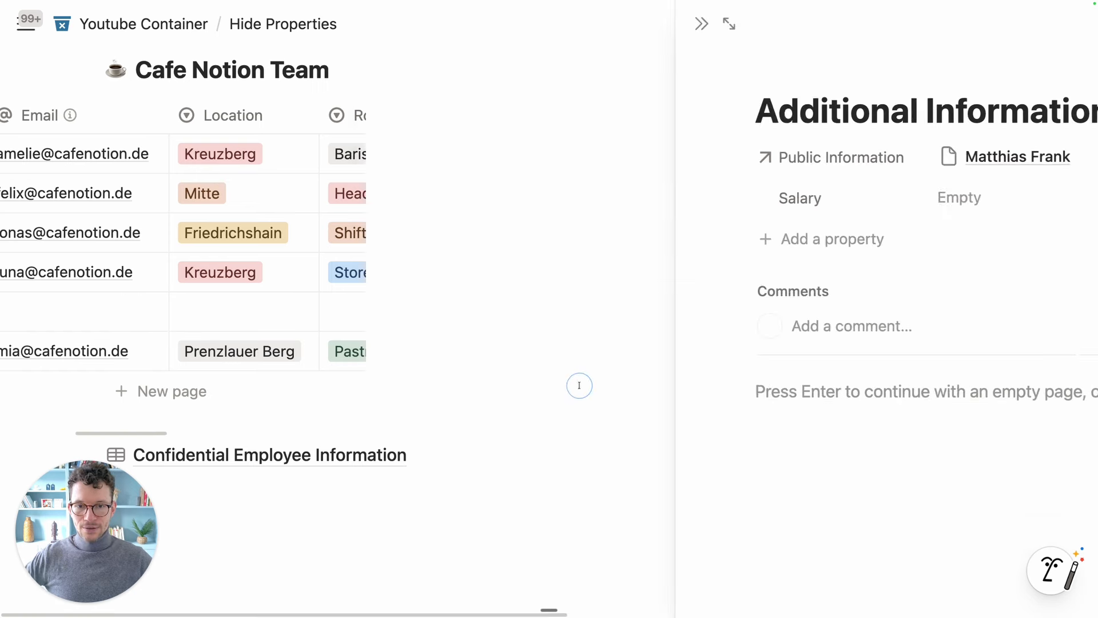
{"action": "left_click", "coordinate": [670, 198]}
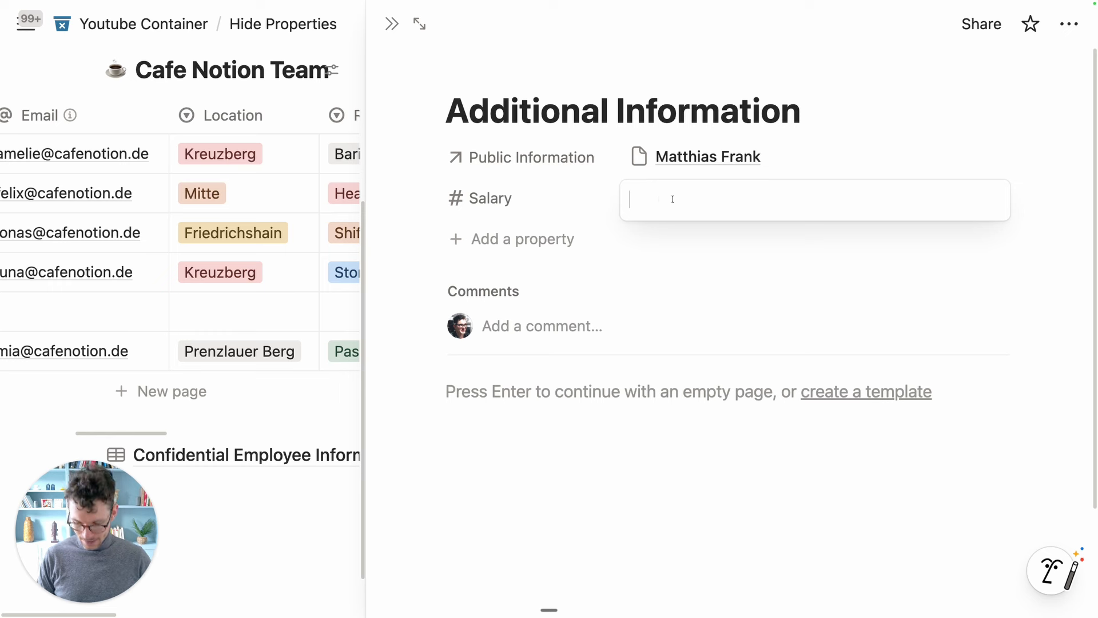
{"action": "type", "text": "2800"}
{"action": "key", "text": "Return"}
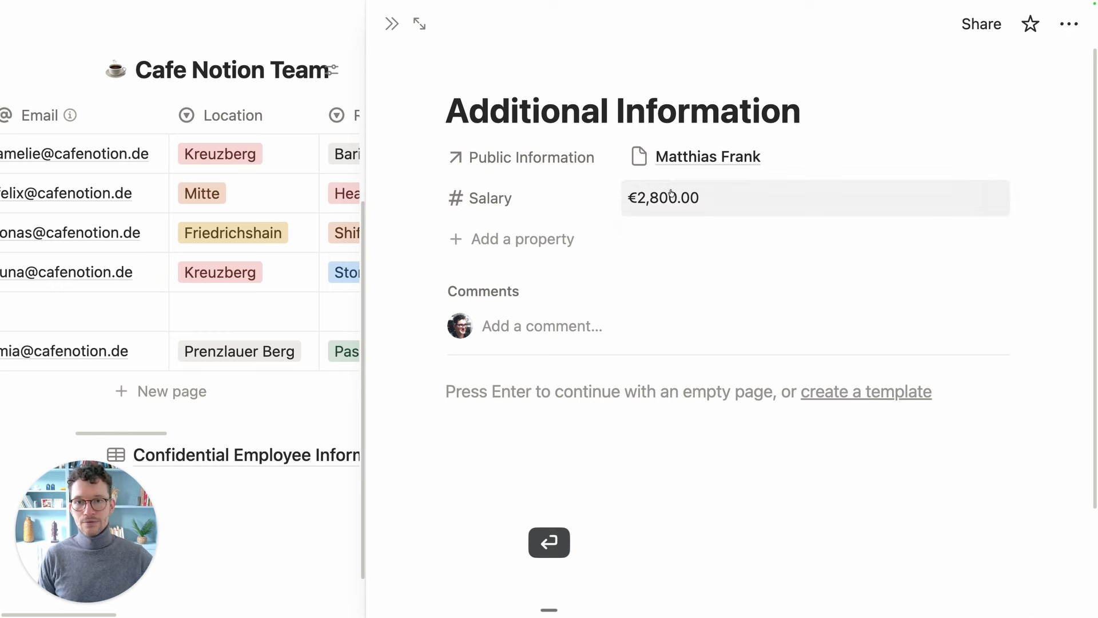
Close the side panel and scroll the table back to the Name column
{"action": "left_click", "coordinate": [394, 26]}
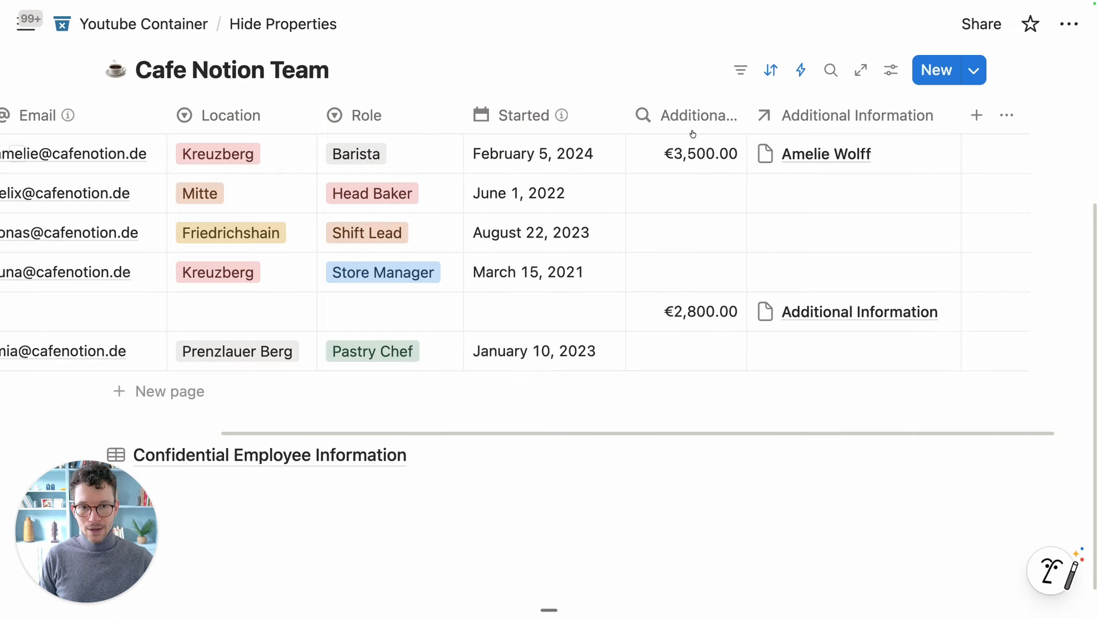
{"action": "scroll", "coordinate": [687, 317], "scroll_direction": "left", "scroll_amount": 3}
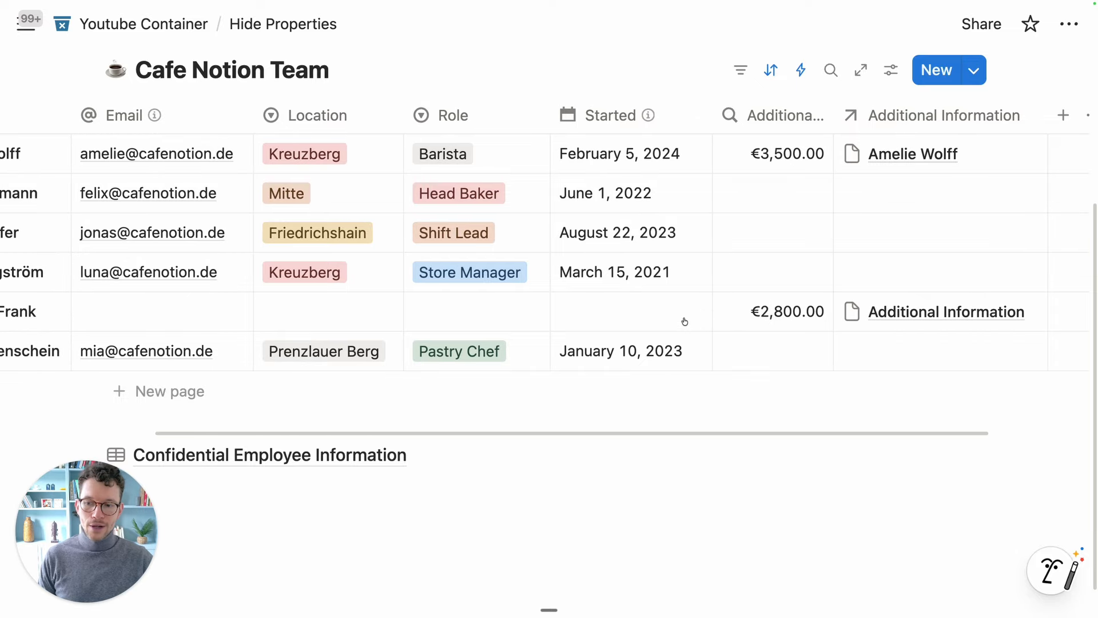
{"action": "scroll", "coordinate": [684, 321], "scroll_direction": "left", "scroll_amount": 5}
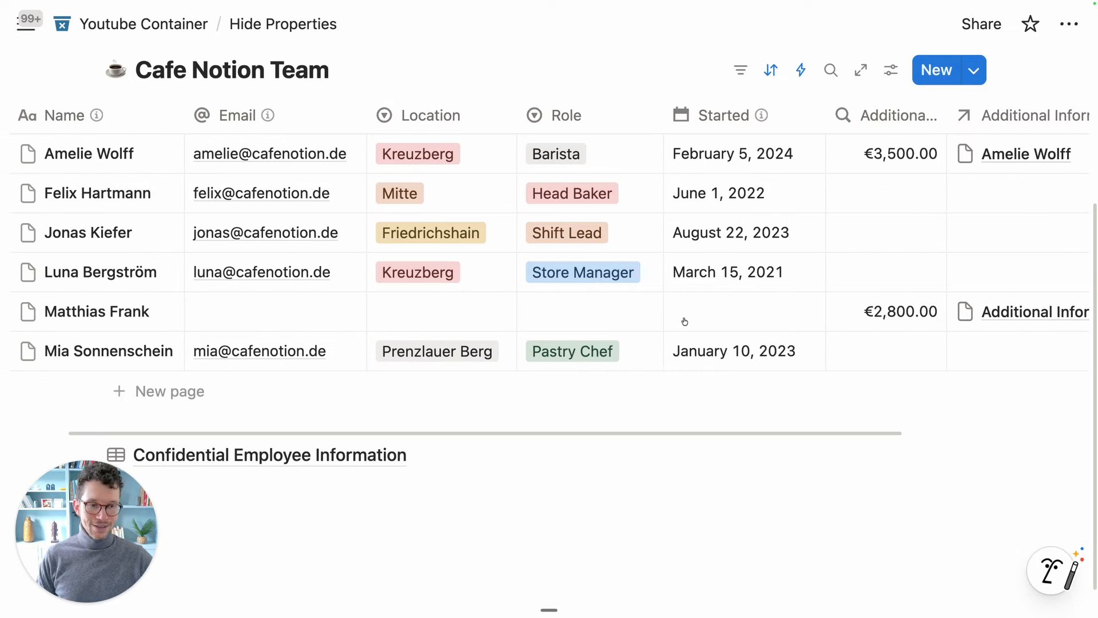
{"action": "scroll", "coordinate": [570, 457], "scroll_direction": "up", "scroll_amount": 2}
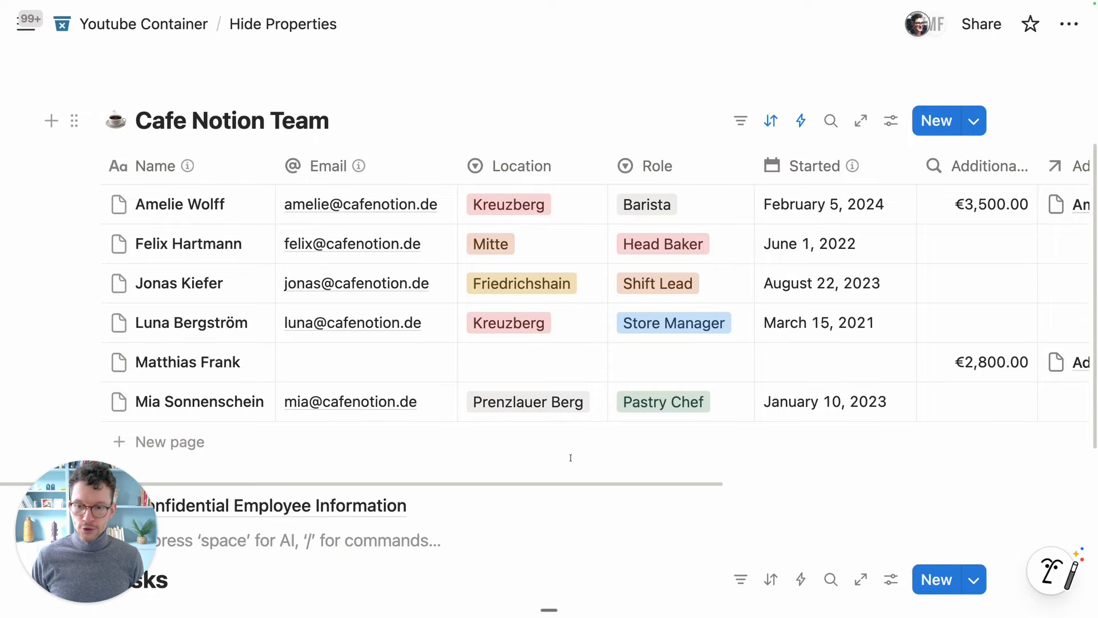
{"action": "scroll", "coordinate": [570, 457], "scroll_direction": "down", "scroll_amount": 5}
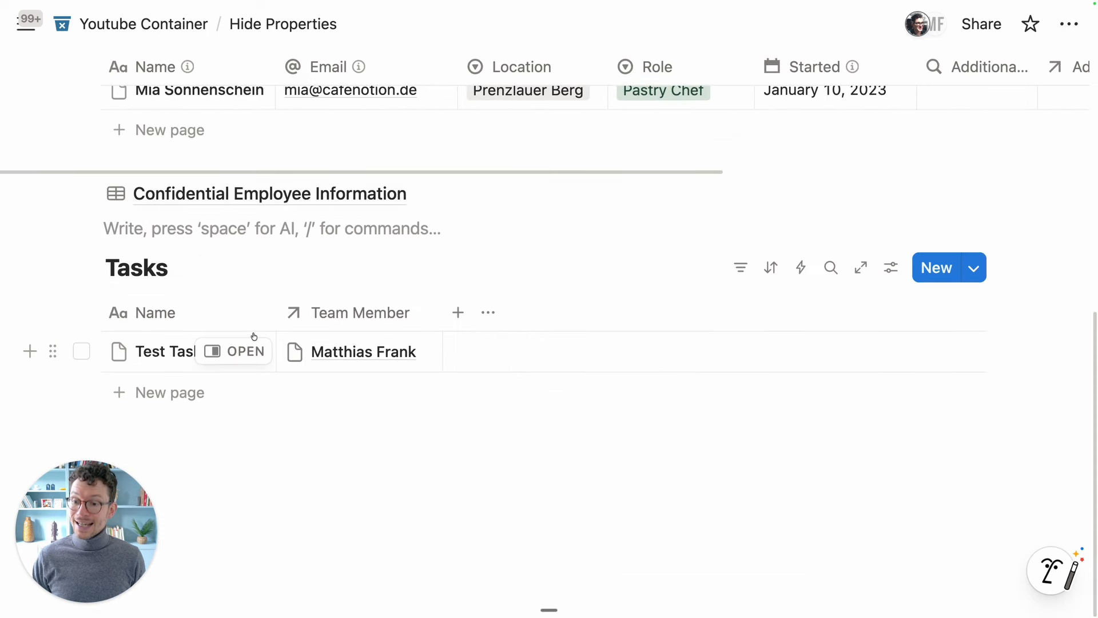
{"action": "mouse_move", "coordinate": [272, 336]}
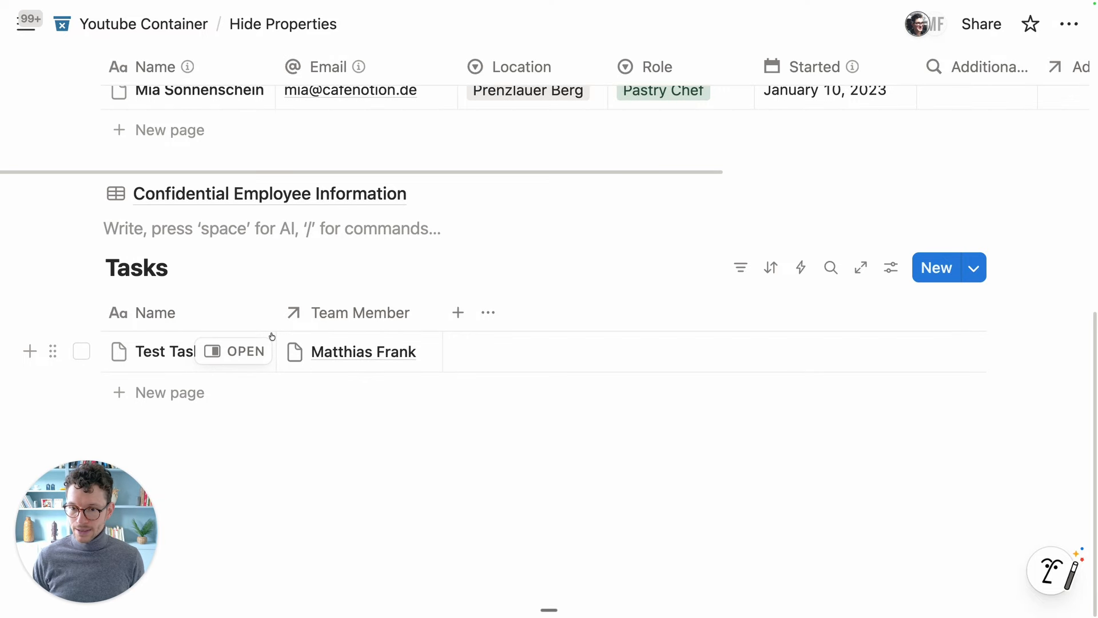
{"action": "scroll", "coordinate": [286, 323], "scroll_direction": "up", "scroll_amount": 1}
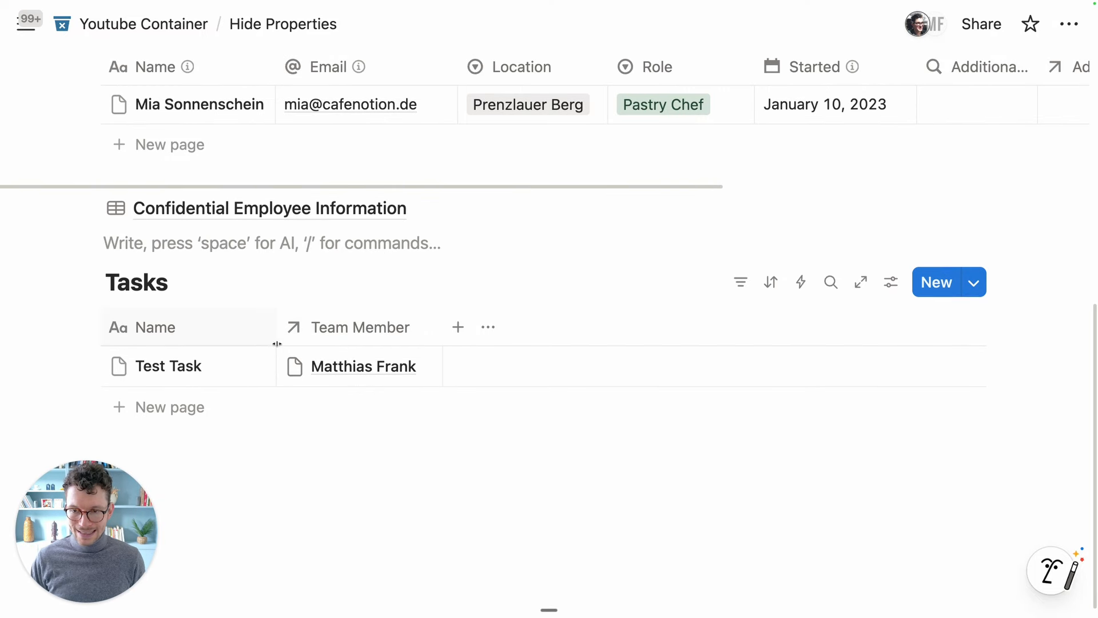
{"action": "scroll", "coordinate": [294, 404], "scroll_direction": "up", "scroll_amount": 3}
{"action": "scroll", "coordinate": [311, 401], "scroll_direction": "down", "scroll_amount": 3}
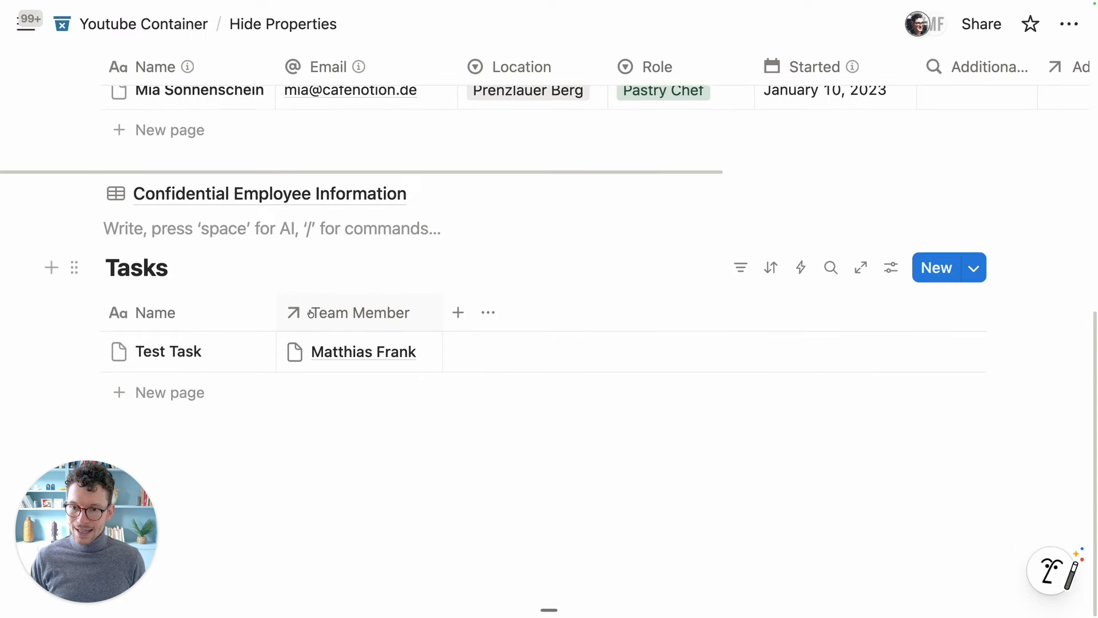
{"action": "scroll", "coordinate": [297, 332], "scroll_direction": "up", "scroll_amount": 3}
{"action": "scroll", "coordinate": [228, 229], "scroll_direction": "up", "scroll_amount": 3}
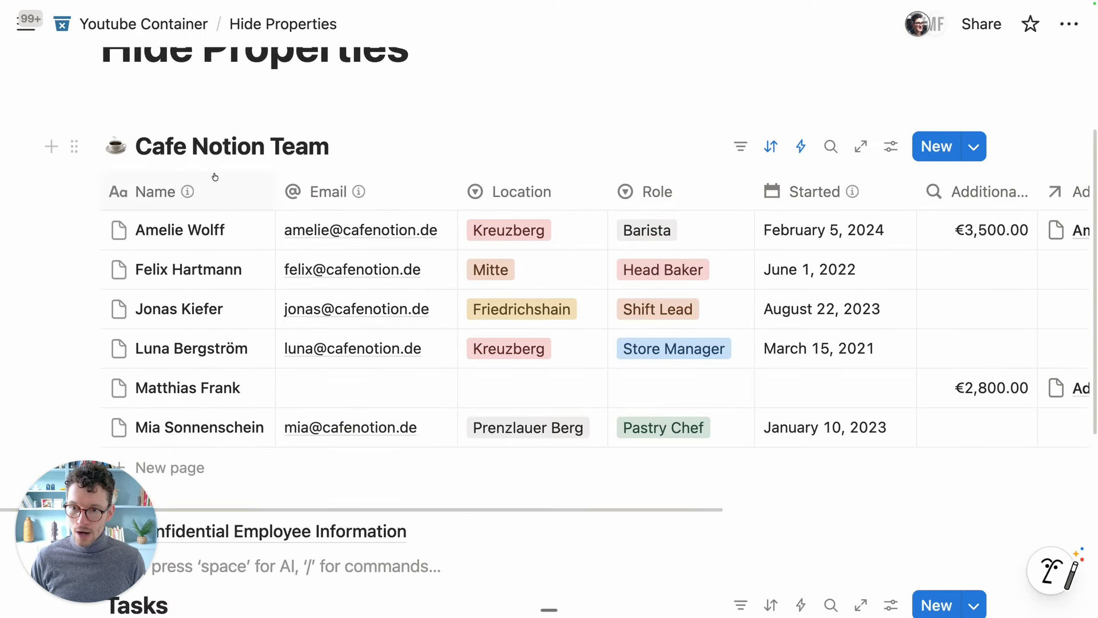
{"action": "scroll", "coordinate": [379, 250], "scroll_direction": "down", "scroll_amount": 1}
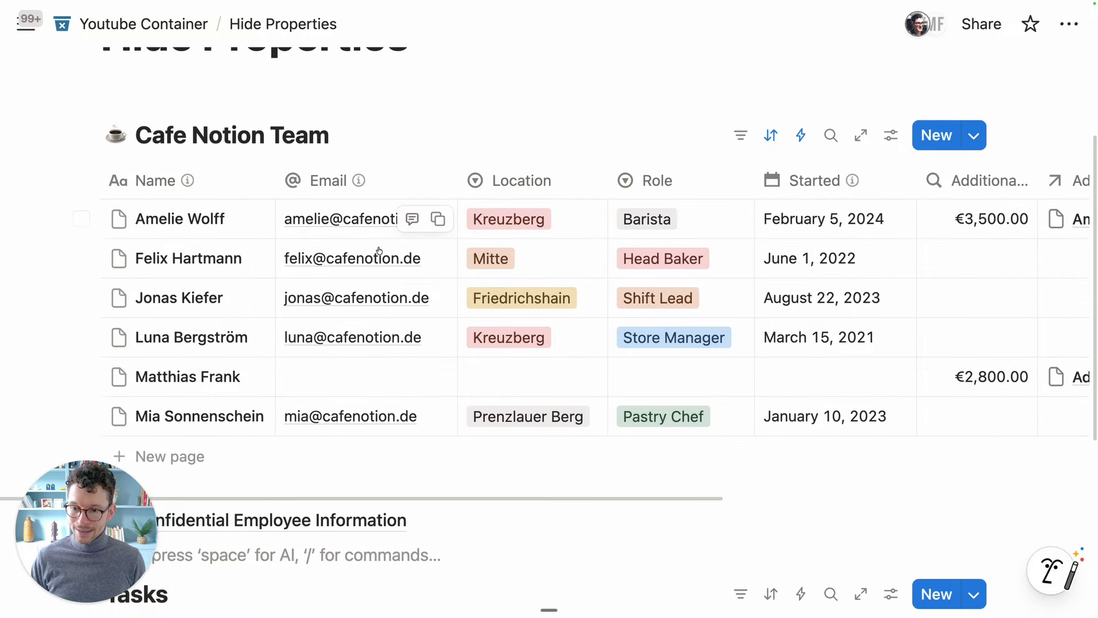
{"action": "scroll", "coordinate": [378, 250], "scroll_direction": "down", "scroll_amount": 6}
{"action": "left_click", "coordinate": [318, 259]}
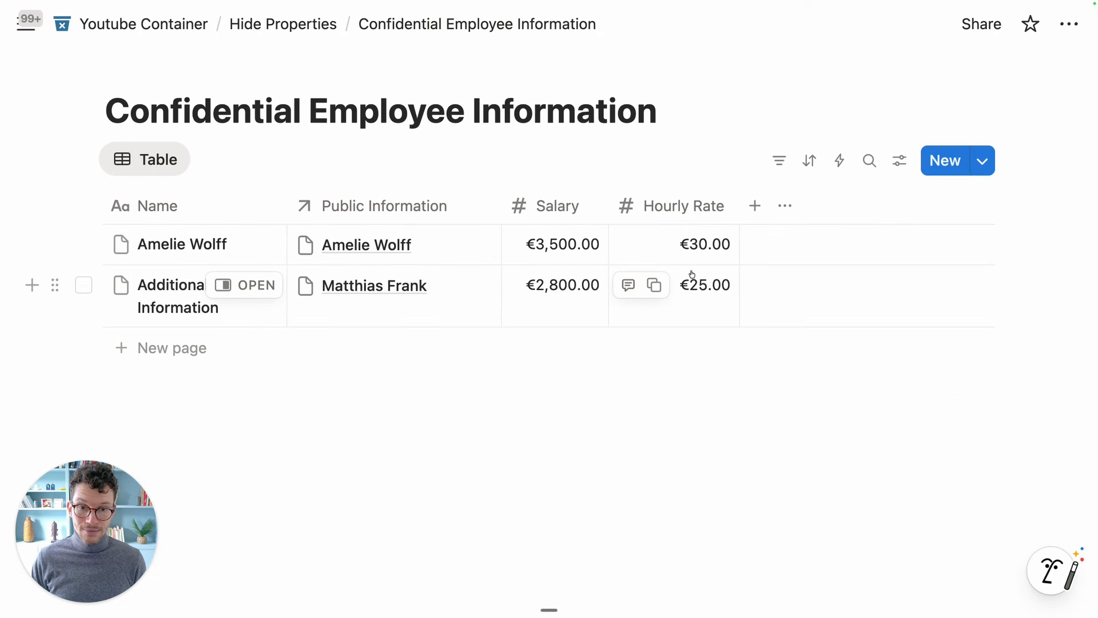
{"action": "left_click", "coordinate": [272, 27]}
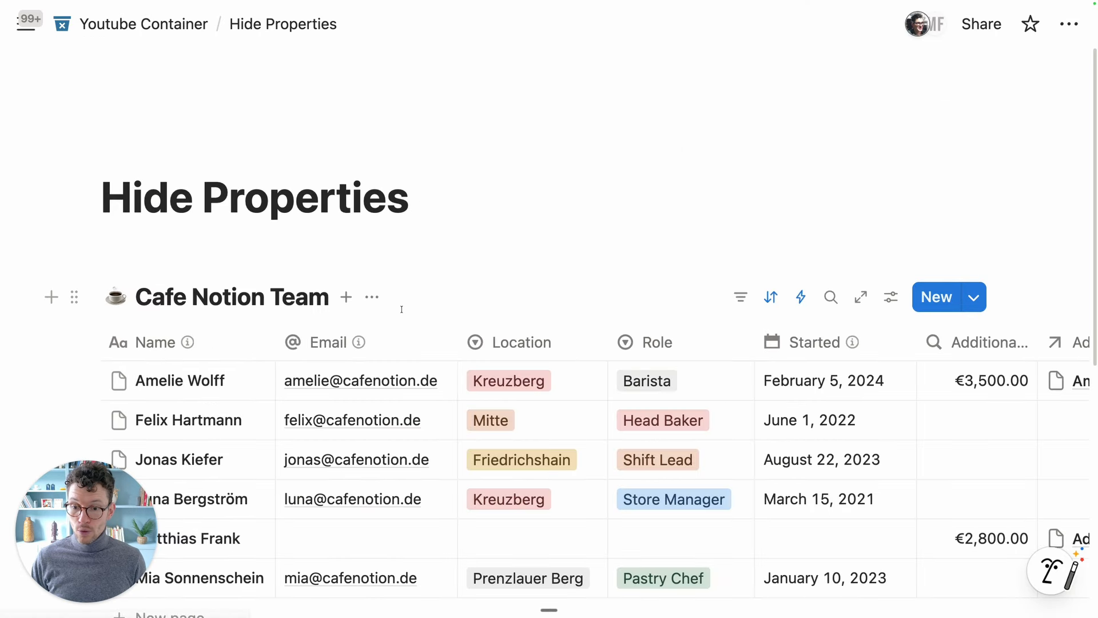
{"action": "scroll", "coordinate": [401, 309], "scroll_direction": "down", "scroll_amount": 8}
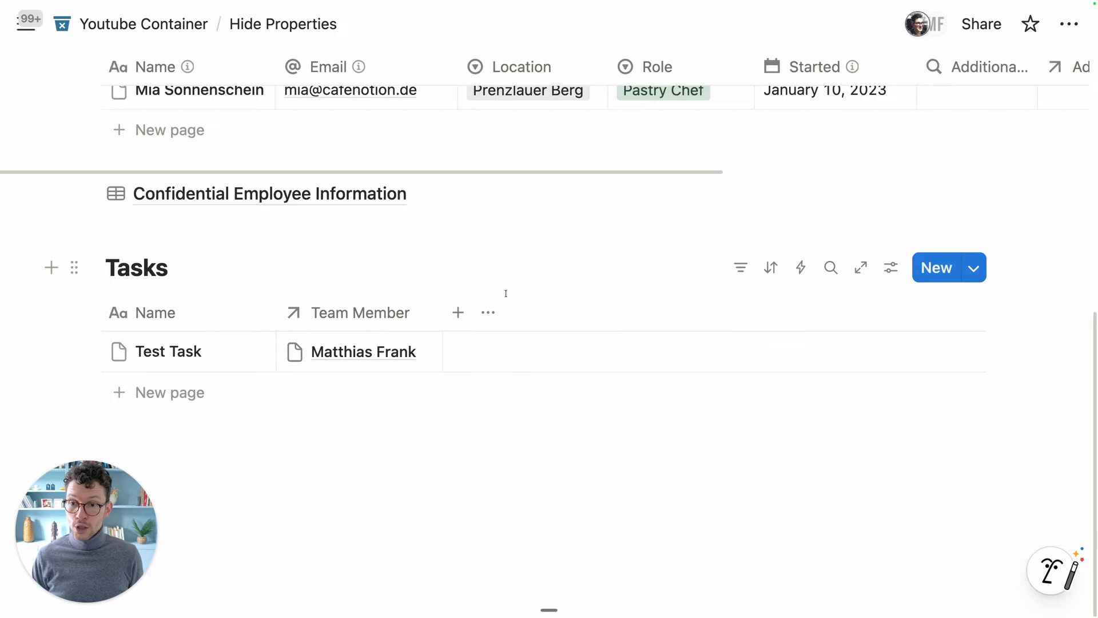
{"action": "mouse_move", "coordinate": [289, 205]}
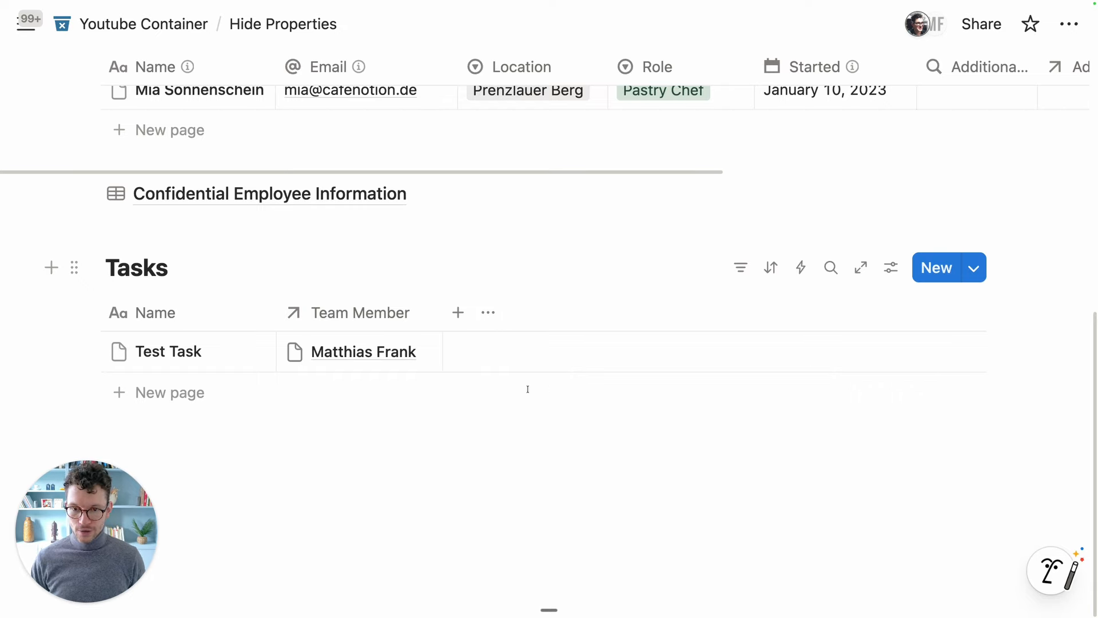
Add a Number property named Hours to the Tasks database
{"action": "left_click", "coordinate": [458, 312]}
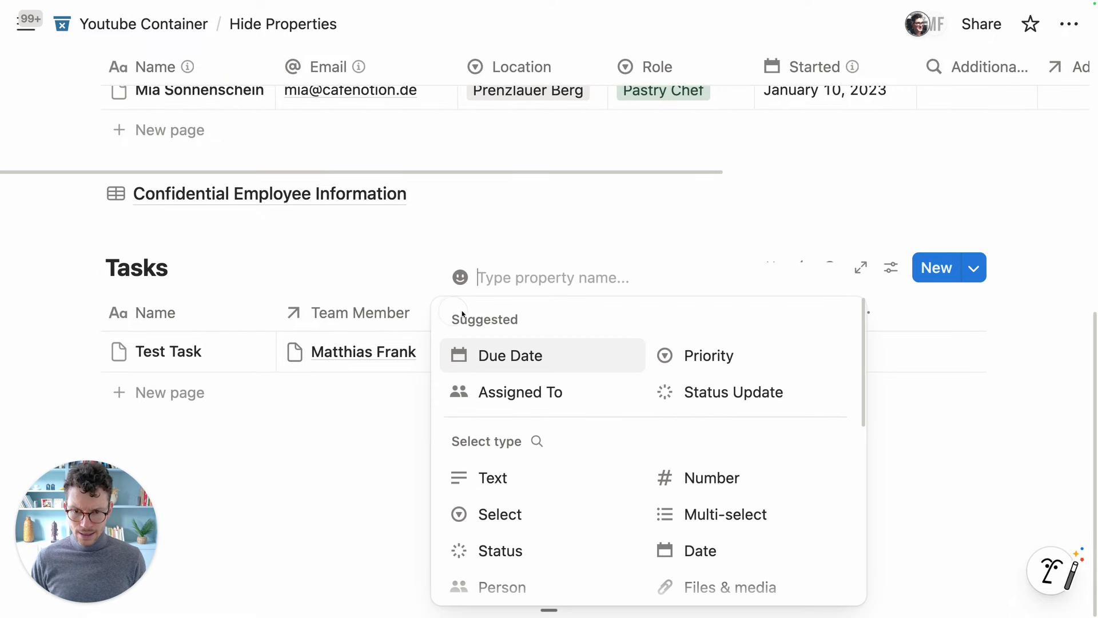
{"action": "left_click", "coordinate": [697, 470]}
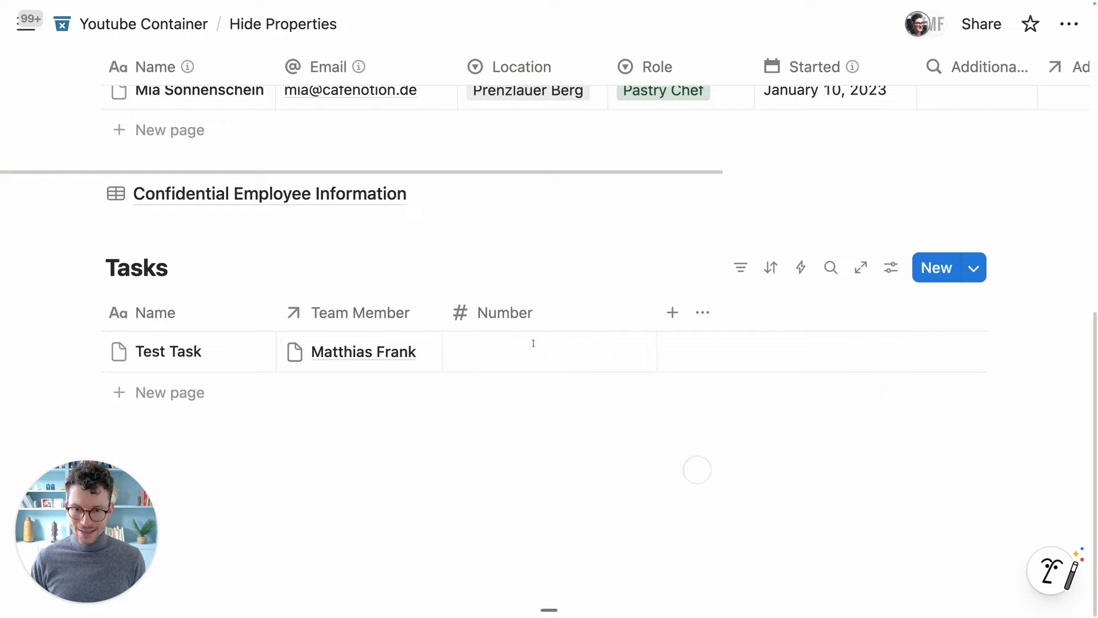
{"action": "left_click", "coordinate": [487, 315]}
{"action": "mouse_move", "coordinate": [525, 231]}
{"action": "key", "text": "super+a"}
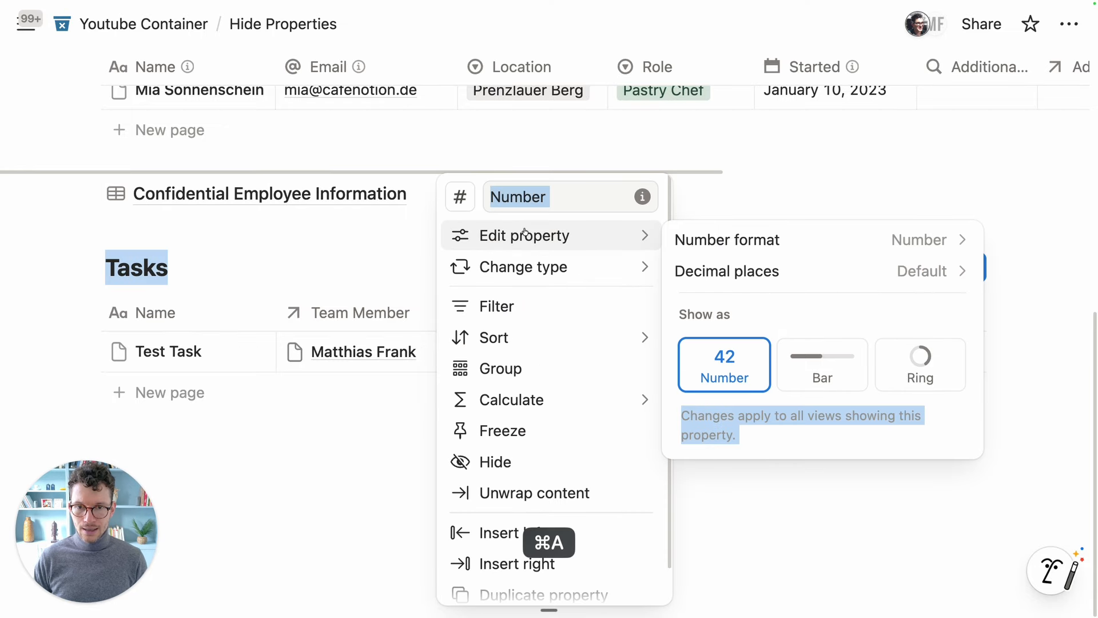
{"action": "left_click", "coordinate": [534, 195]}
{"action": "key", "text": "super+a"}
{"action": "type", "text": "Hours"}
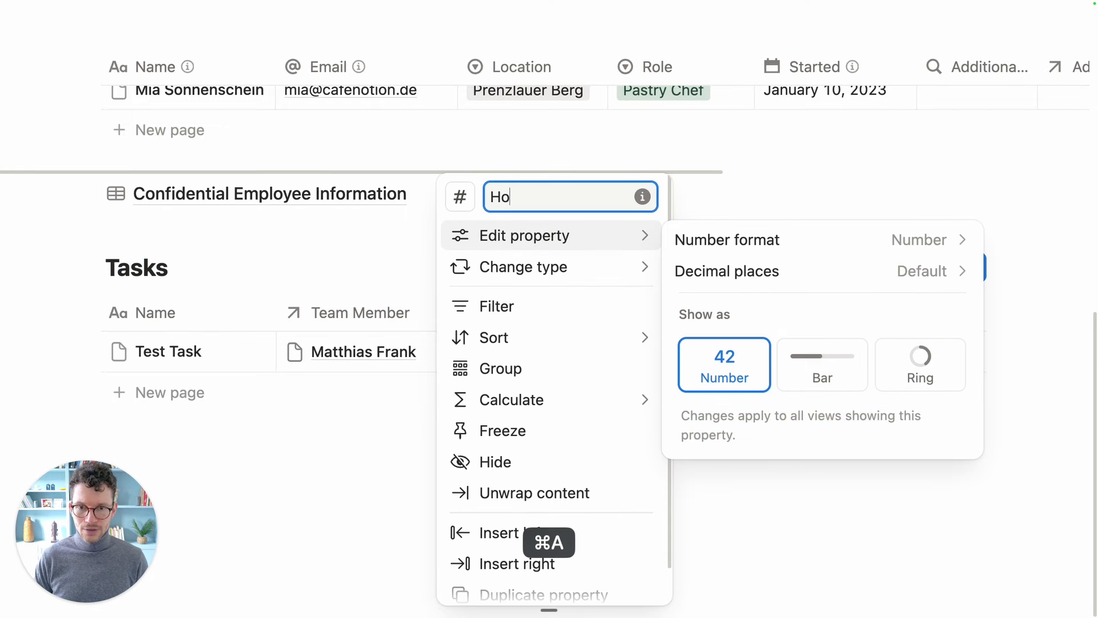
{"action": "key", "text": "Return"}
{"action": "left_click", "coordinate": [405, 236]}
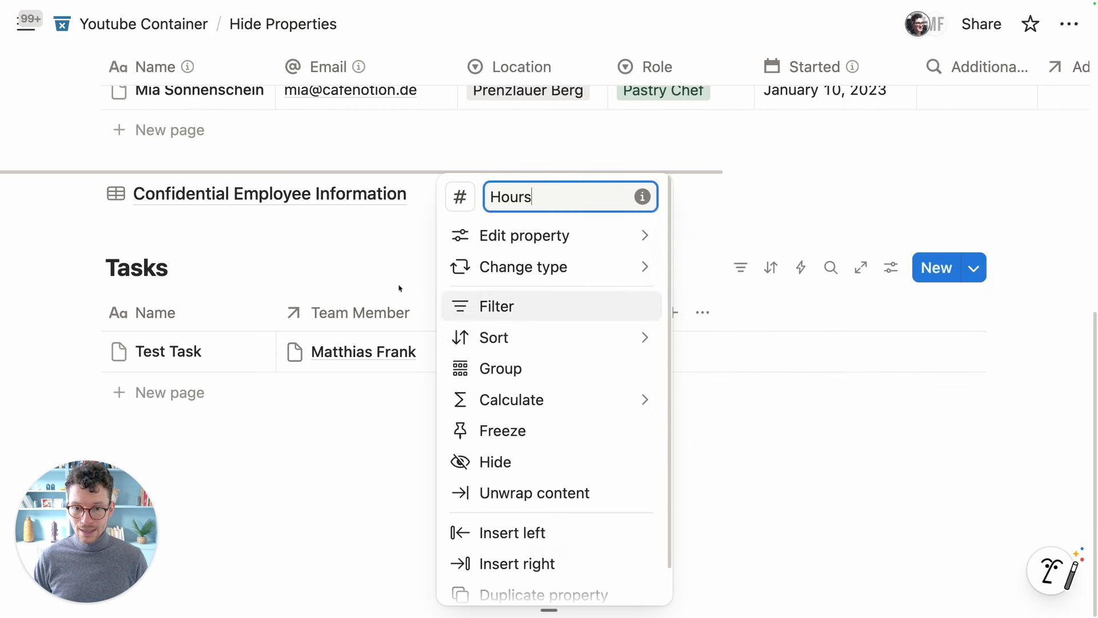
{"action": "left_click", "coordinate": [382, 274]}
Enter 3 hours for Test Task and narrow the Hours column
{"action": "left_click", "coordinate": [505, 351]}
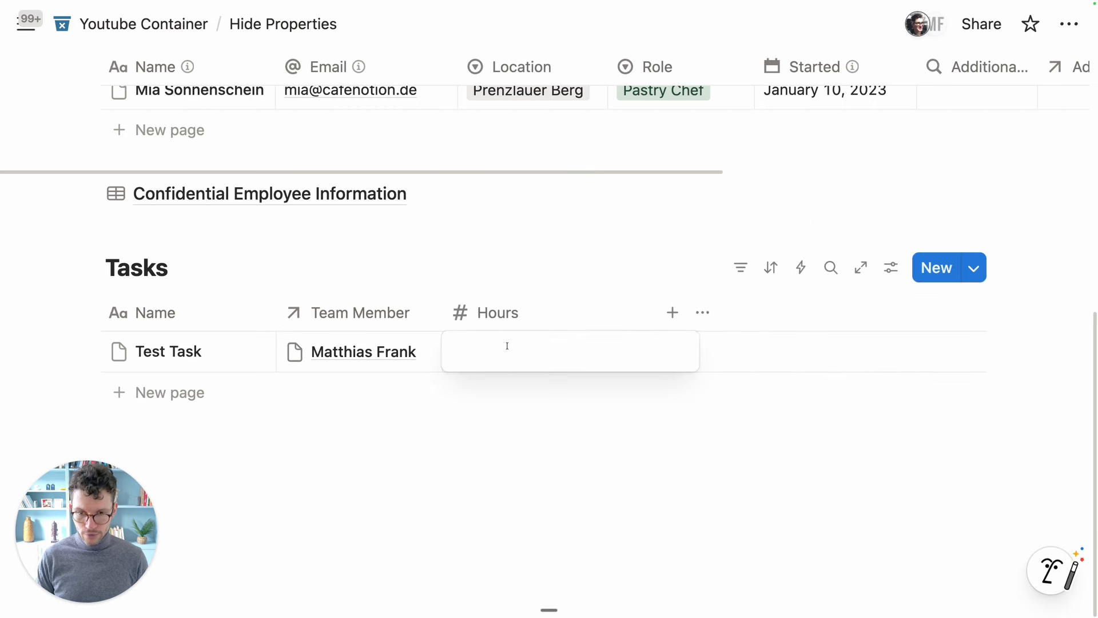
{"action": "type", "text": "3"}
{"action": "key", "text": "Return"}
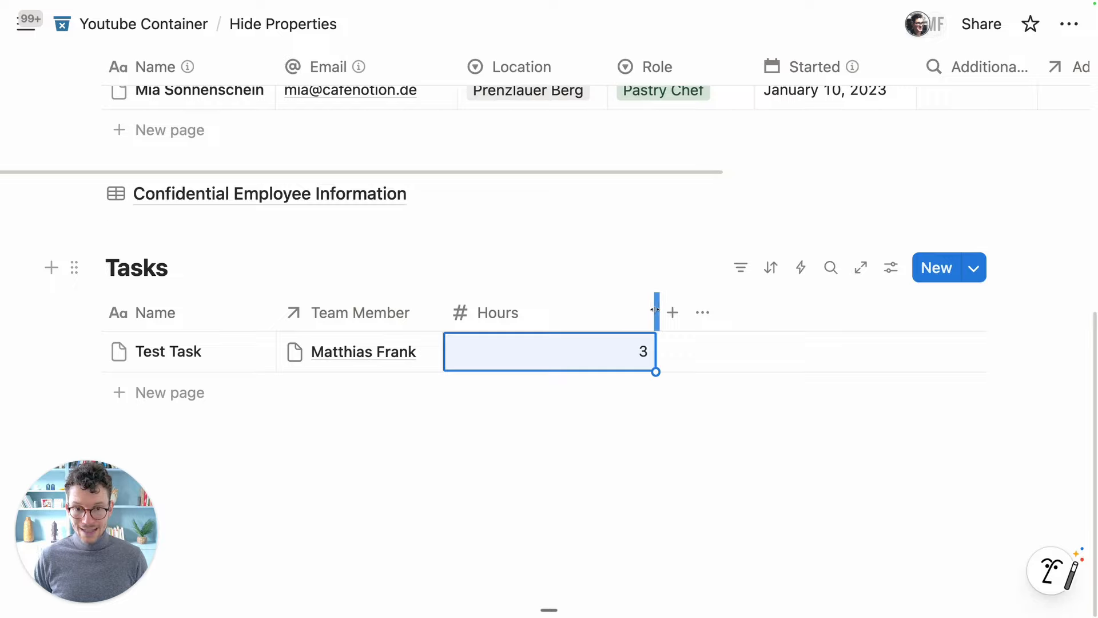
{"action": "left_click_drag", "start_coordinate": [656, 312], "coordinate": [547, 313]}
{"action": "left_click", "coordinate": [567, 312]}
Add a formula property named Cost
{"action": "scroll", "coordinate": [620, 405], "scroll_direction": "down", "scroll_amount": 5}
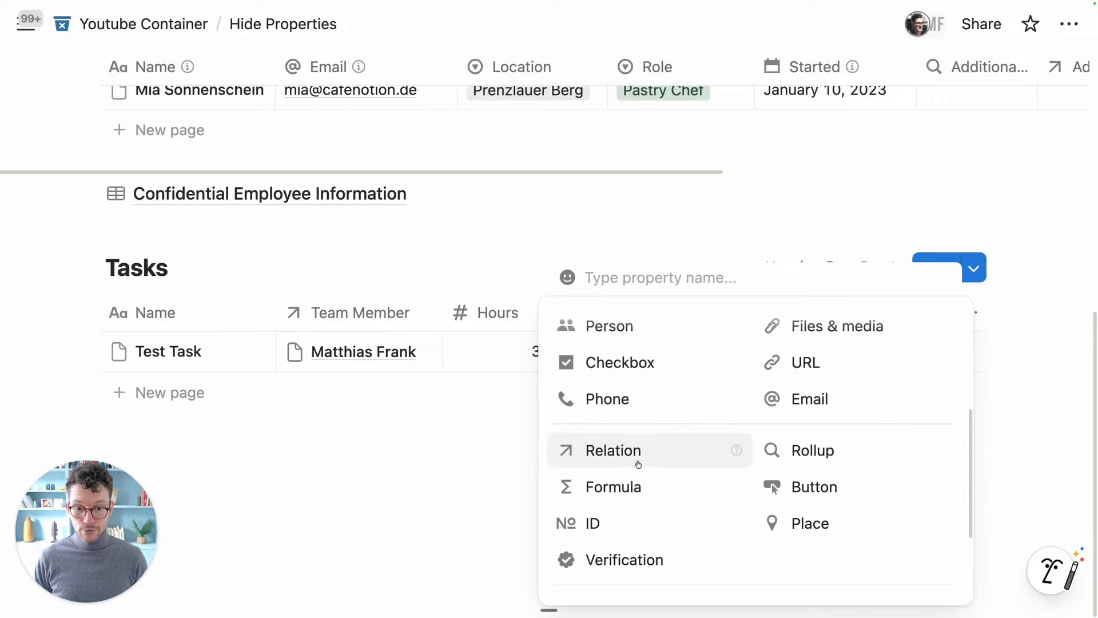
{"action": "left_click", "coordinate": [627, 478]}
{"action": "left_click", "coordinate": [612, 311]}
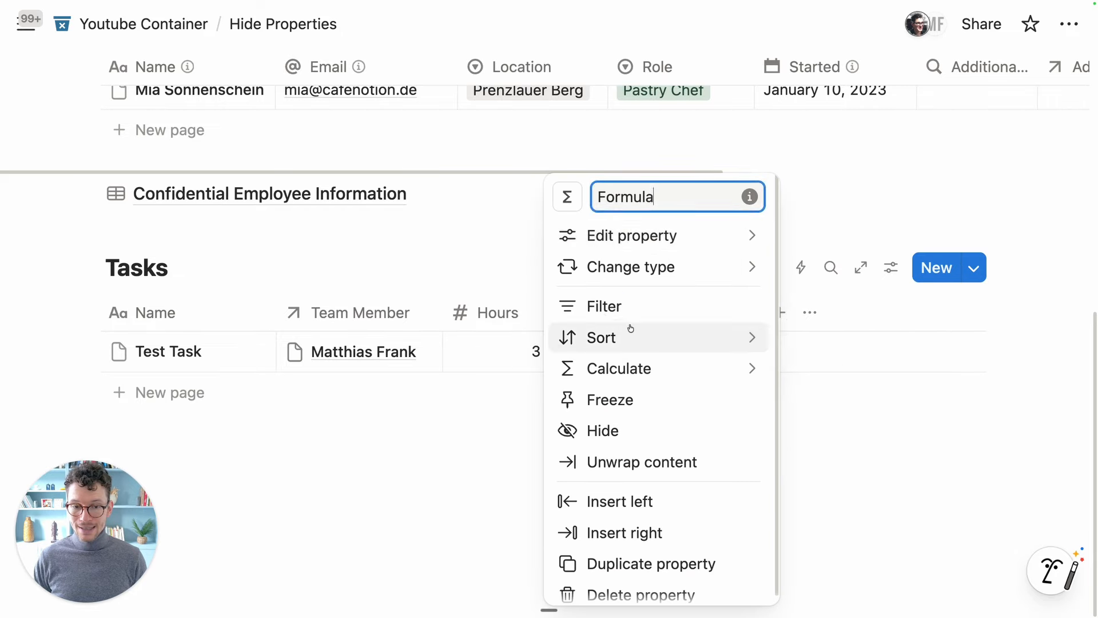
{"action": "left_click", "coordinate": [651, 196]}
{"action": "key", "text": "super+a"}
{"action": "type", "text": "Cost"}
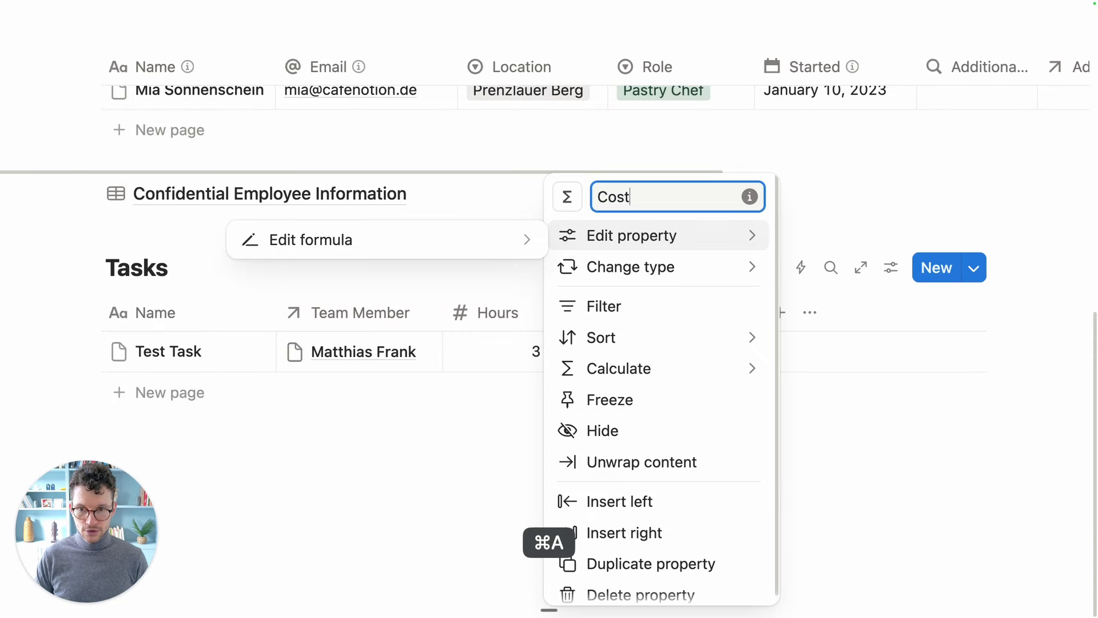
Start the Cost formula with Team Member.first()
{"action": "left_click", "coordinate": [508, 239]}
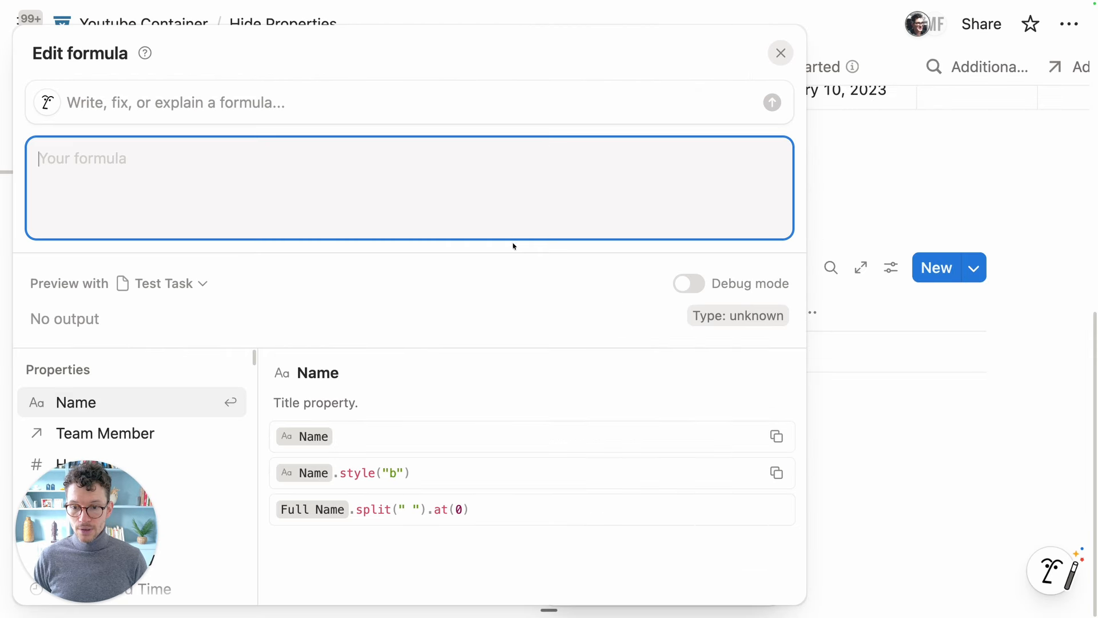
{"action": "left_click_drag", "start_coordinate": [116, 523], "coordinate": [1038, 522]}
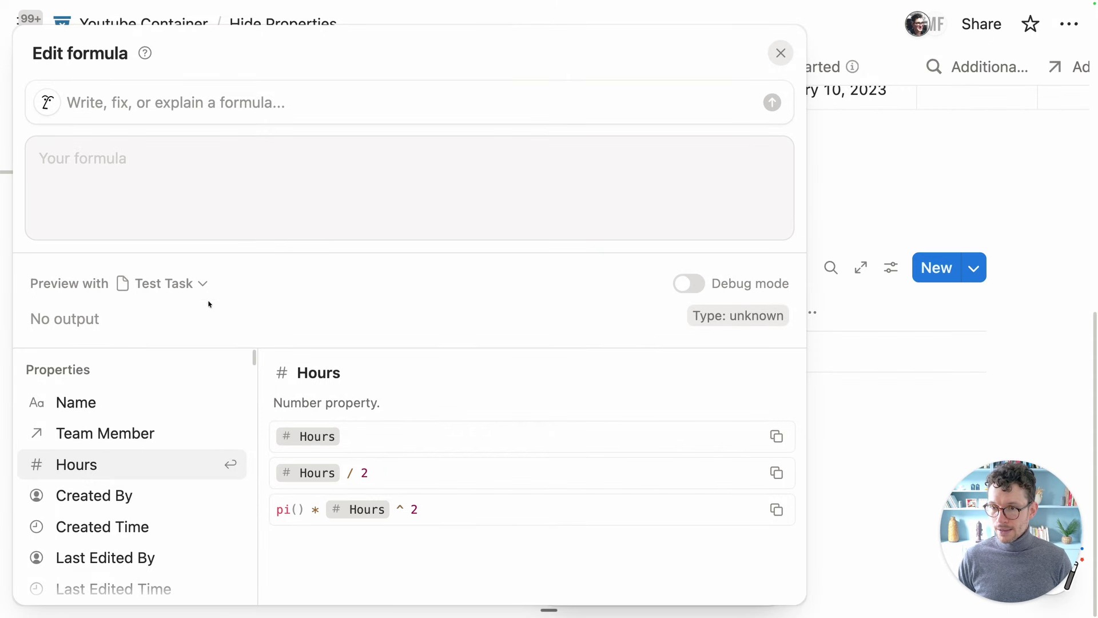
{"action": "left_click", "coordinate": [218, 191]}
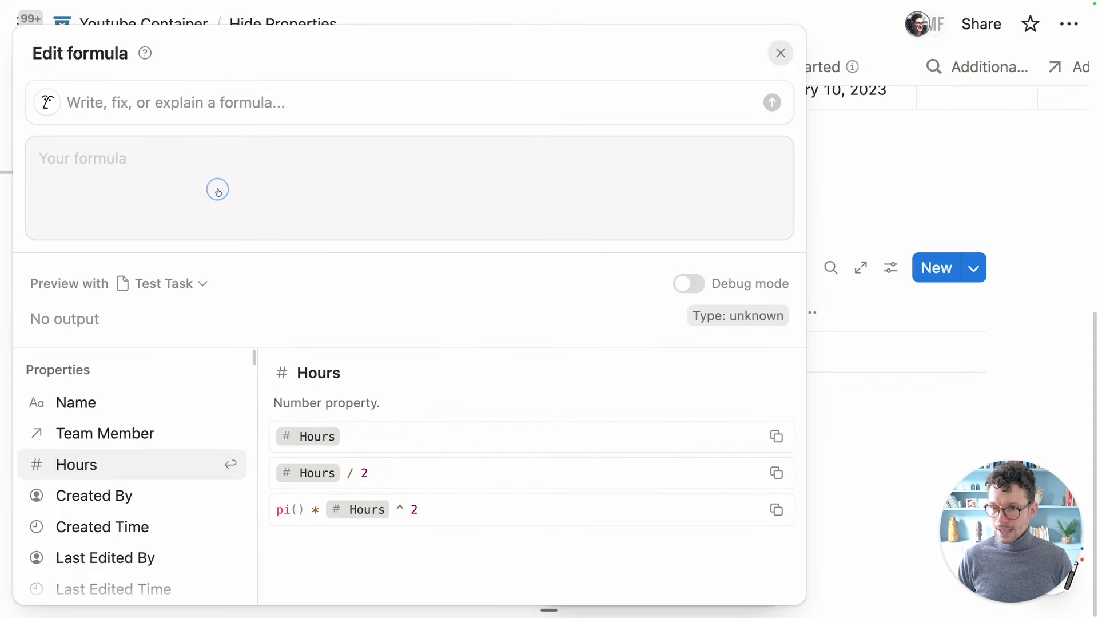
{"action": "left_click", "coordinate": [120, 436]}
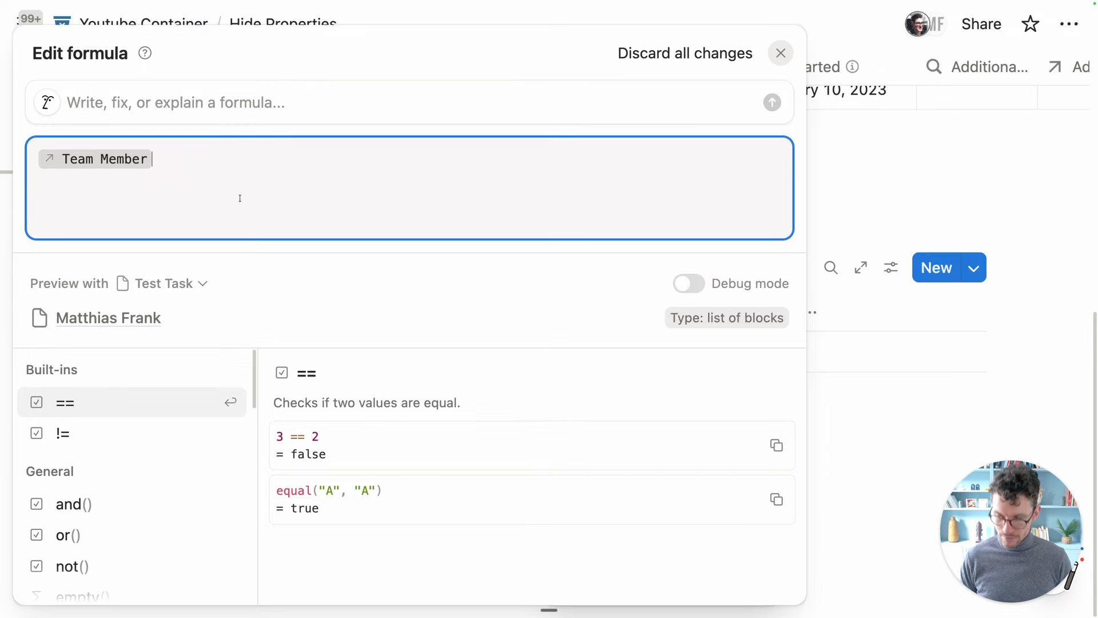
{"action": "type", "text": ".fir"}
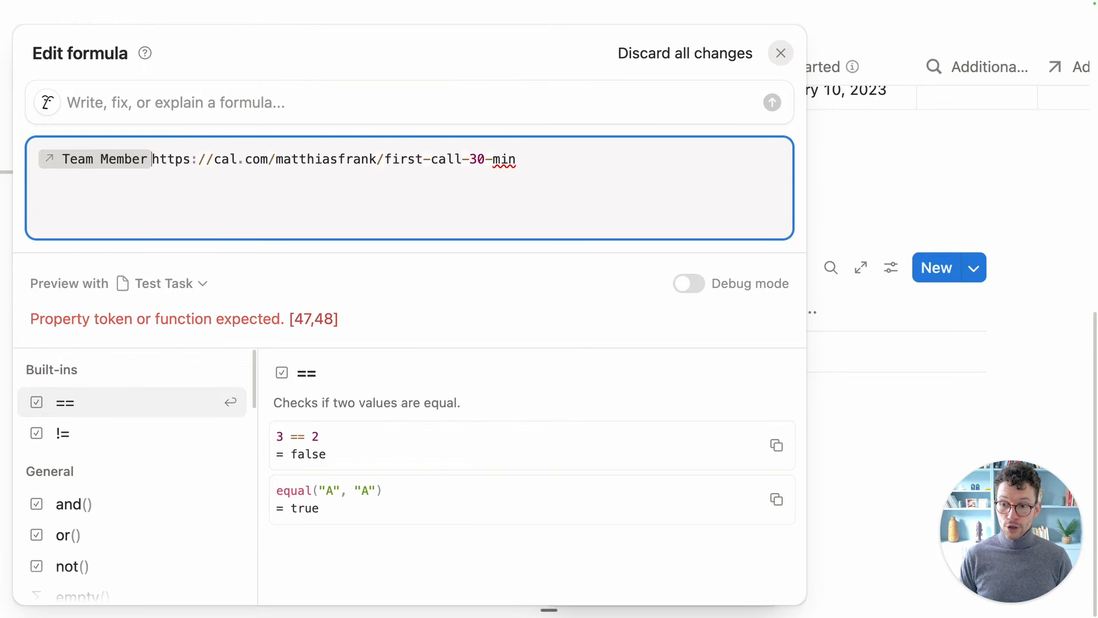
{"action": "left_click", "coordinate": [545, 163], "text": "shift"}
{"action": "key", "text": "BackSpace"}
{"action": "type", "text": ".fi"}
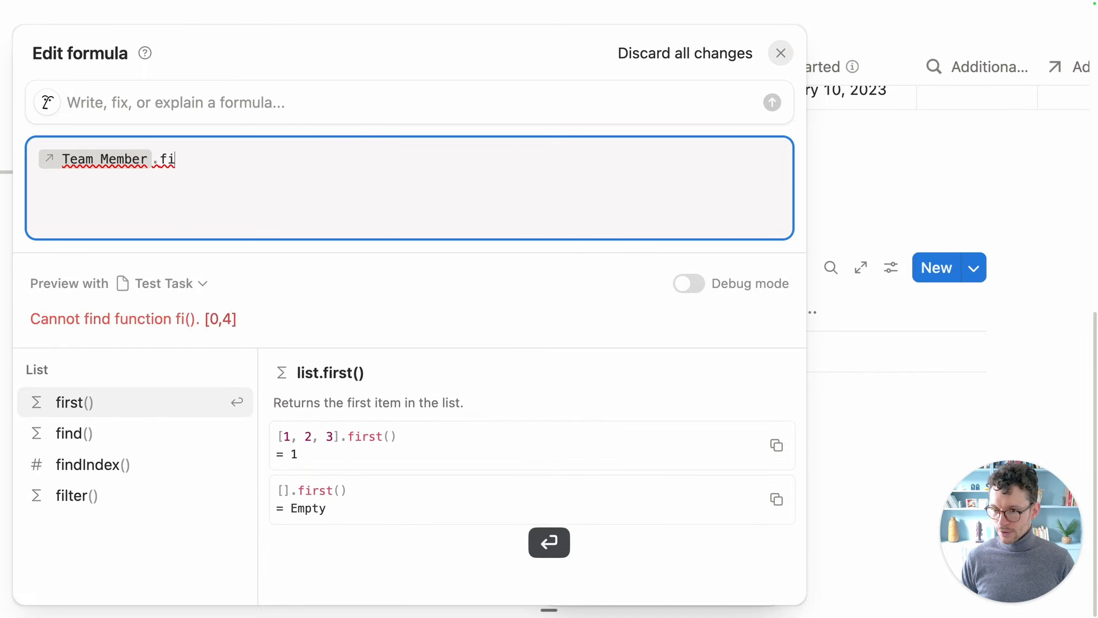
{"action": "key", "text": "Return"}
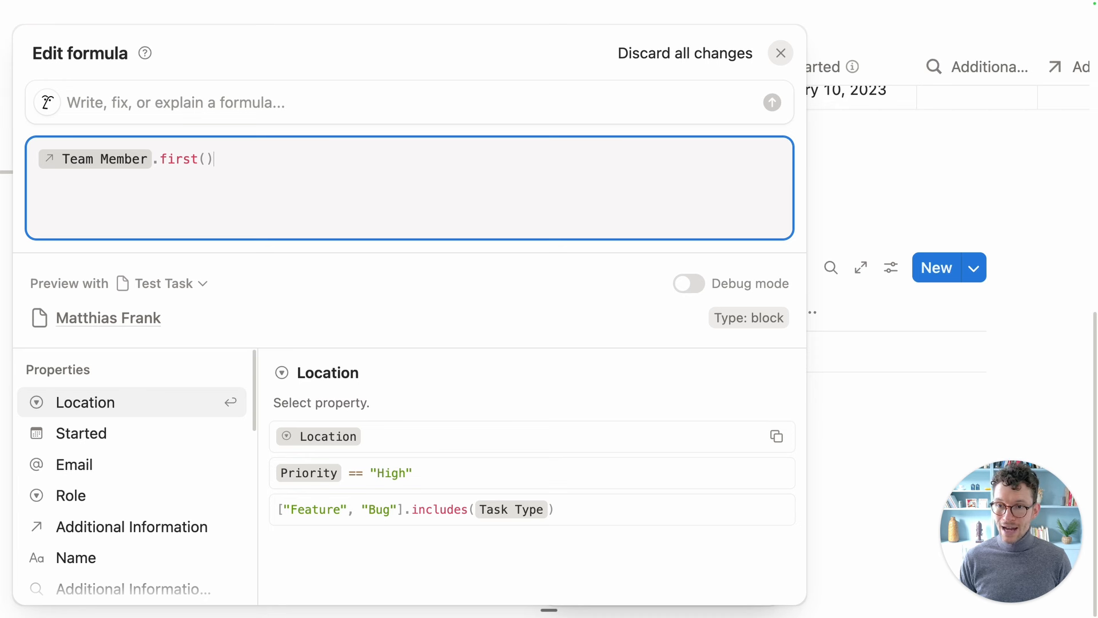
Extend the formula to .Additional Information.first().Hourly Rate
{"action": "type", "text": "."}
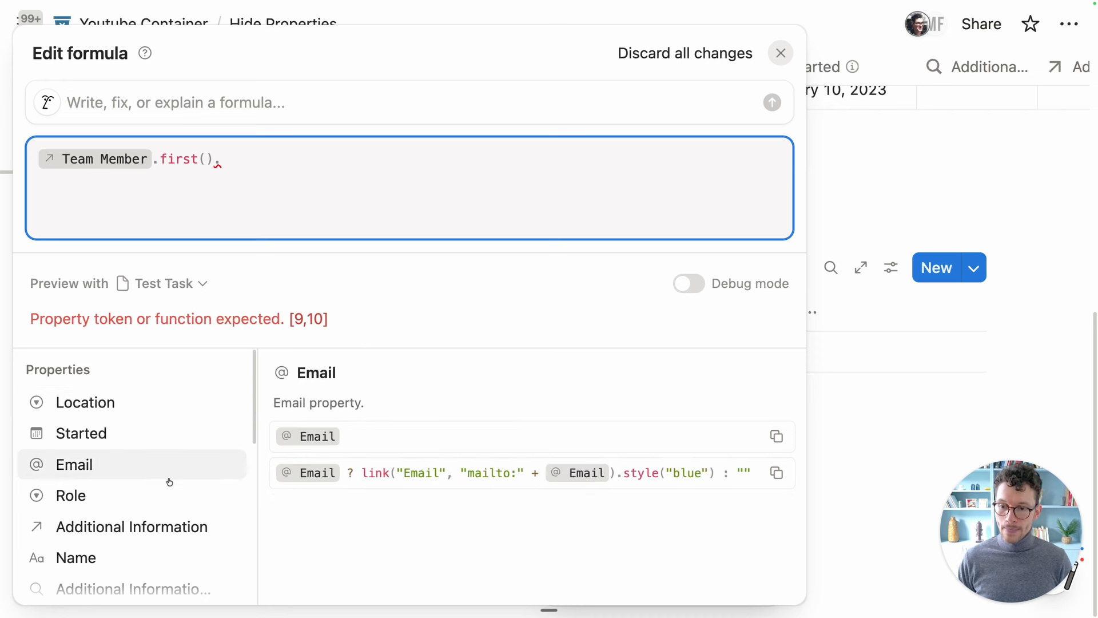
{"action": "left_click", "coordinate": [125, 528]}
{"action": "type", "text": ".fi"}
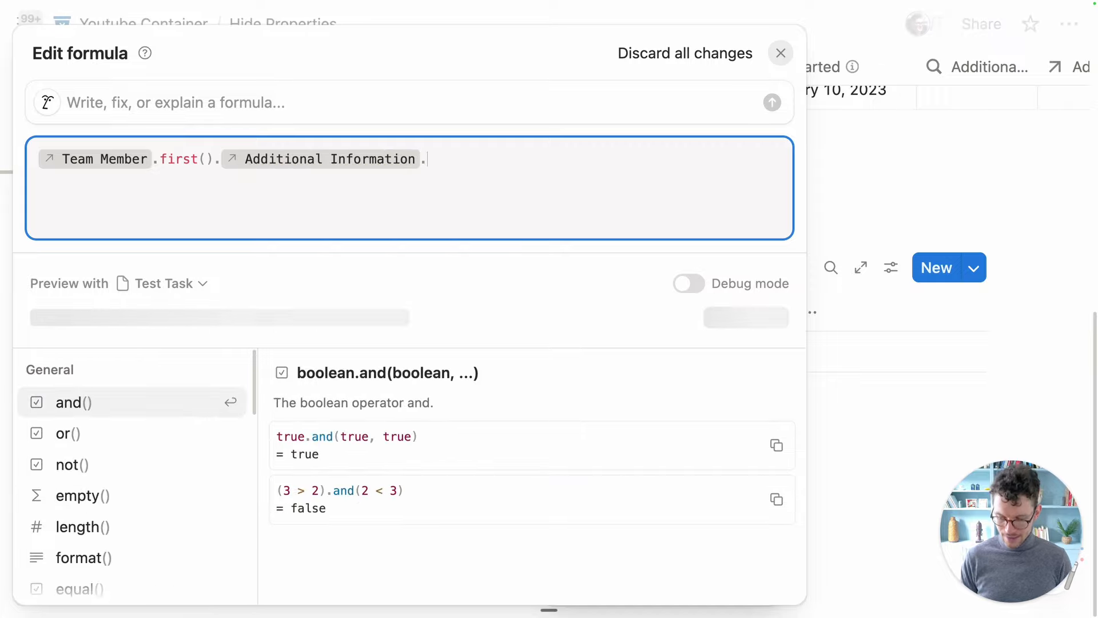
{"action": "key", "text": "Return"}
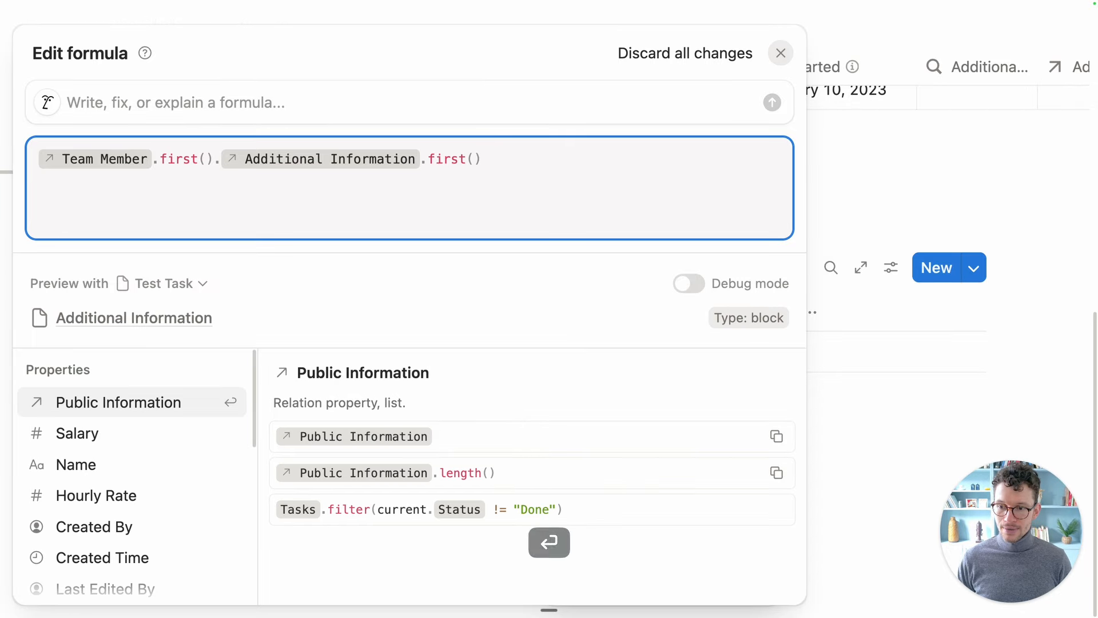
{"action": "type", "text": "."}
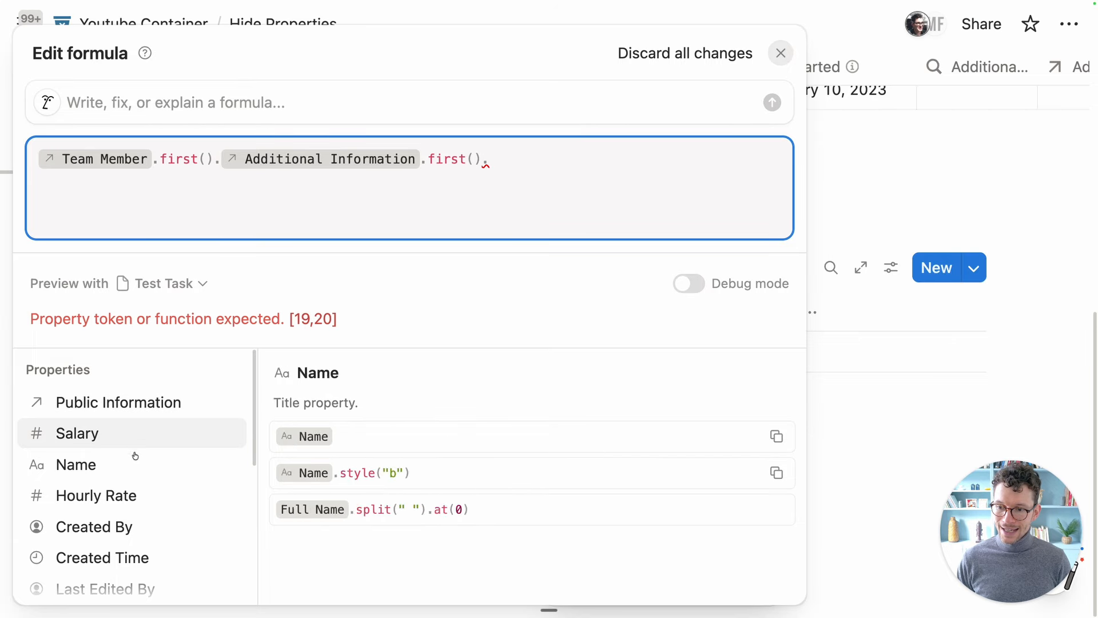
{"action": "left_click", "coordinate": [119, 495]}
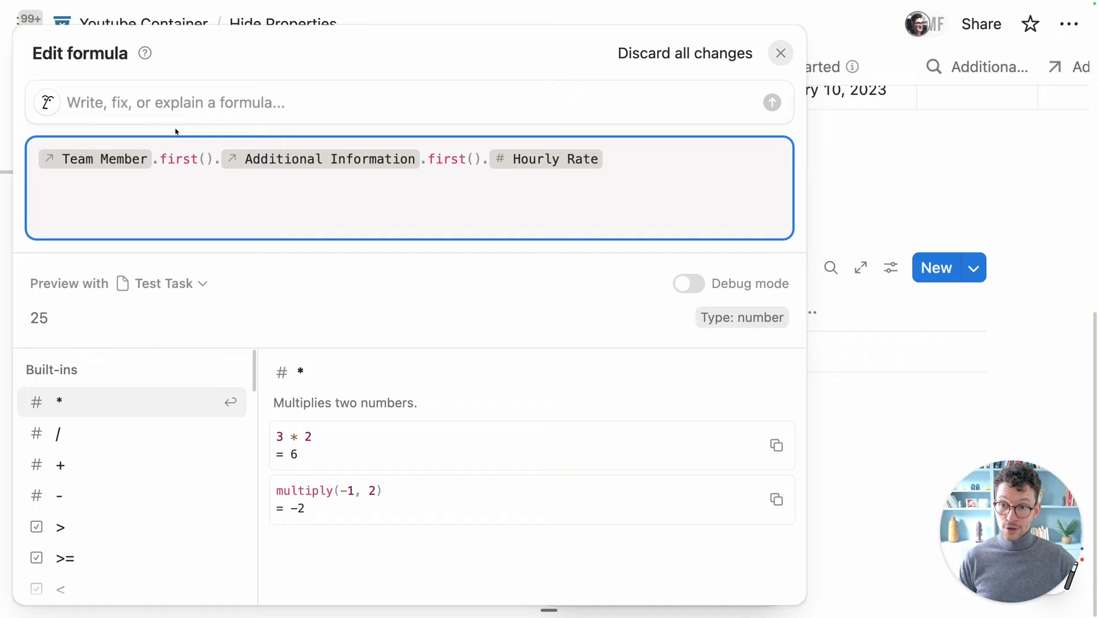
Multiply the Hourly Rate by Hours and save the formula
{"action": "left_click", "coordinate": [149, 101]}
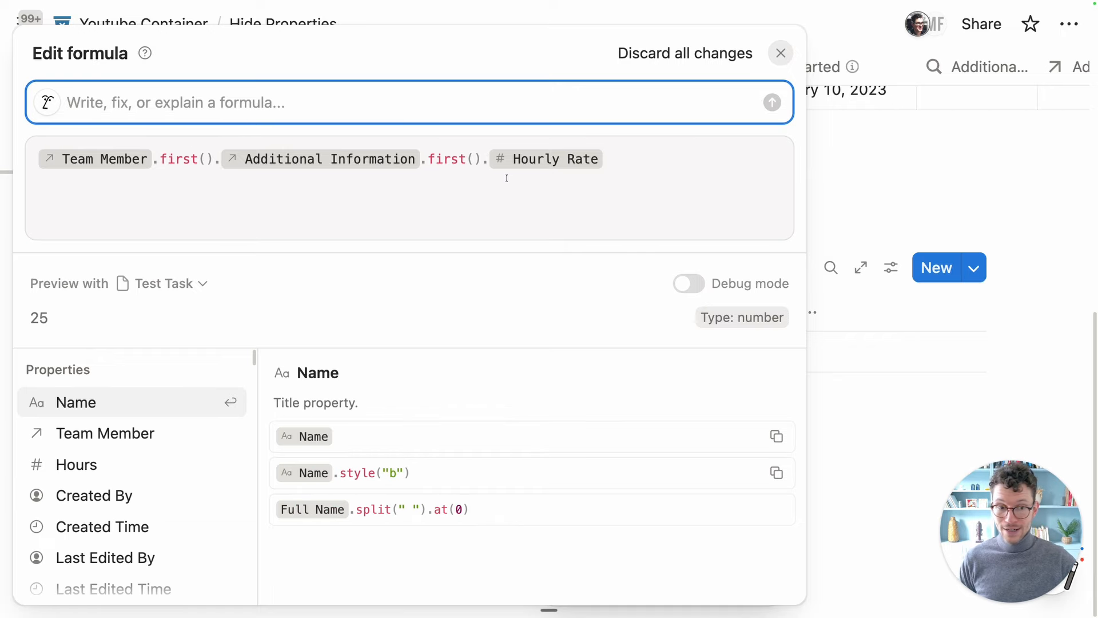
{"action": "left_click", "coordinate": [592, 185]}
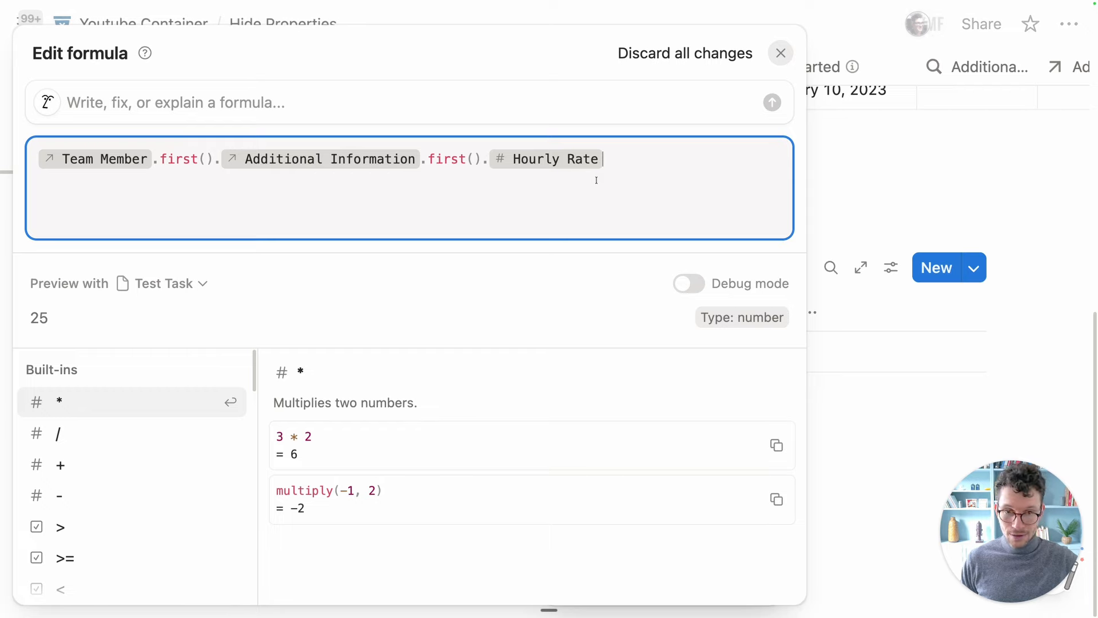
{"action": "type", "text": "*"}
{"action": "left_click", "coordinate": [95, 457]}
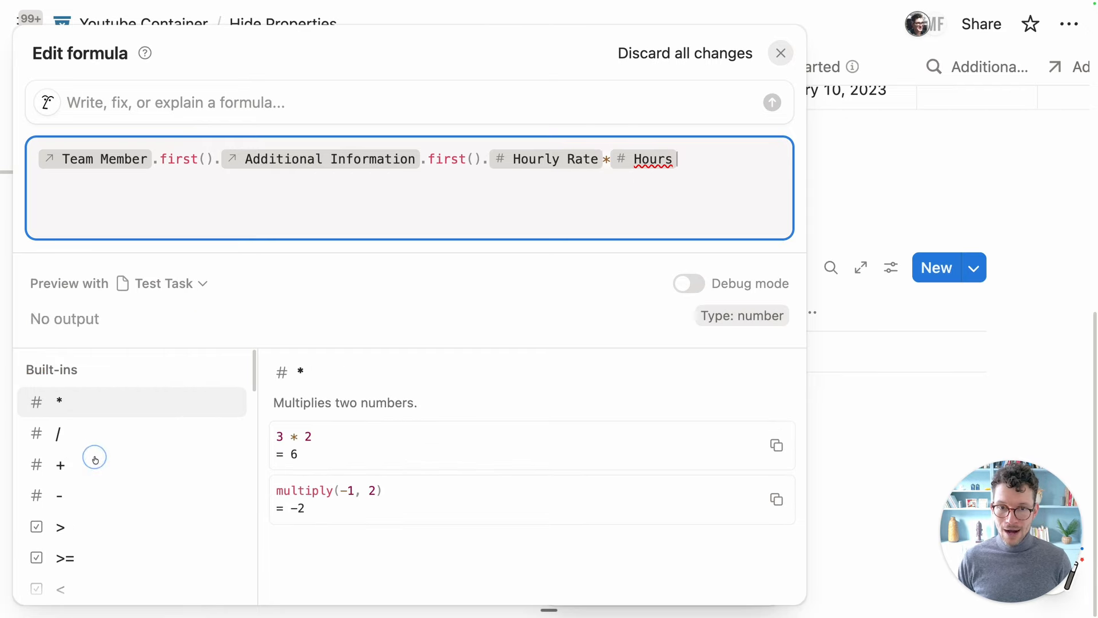
{"action": "left_click", "coordinate": [925, 214]}
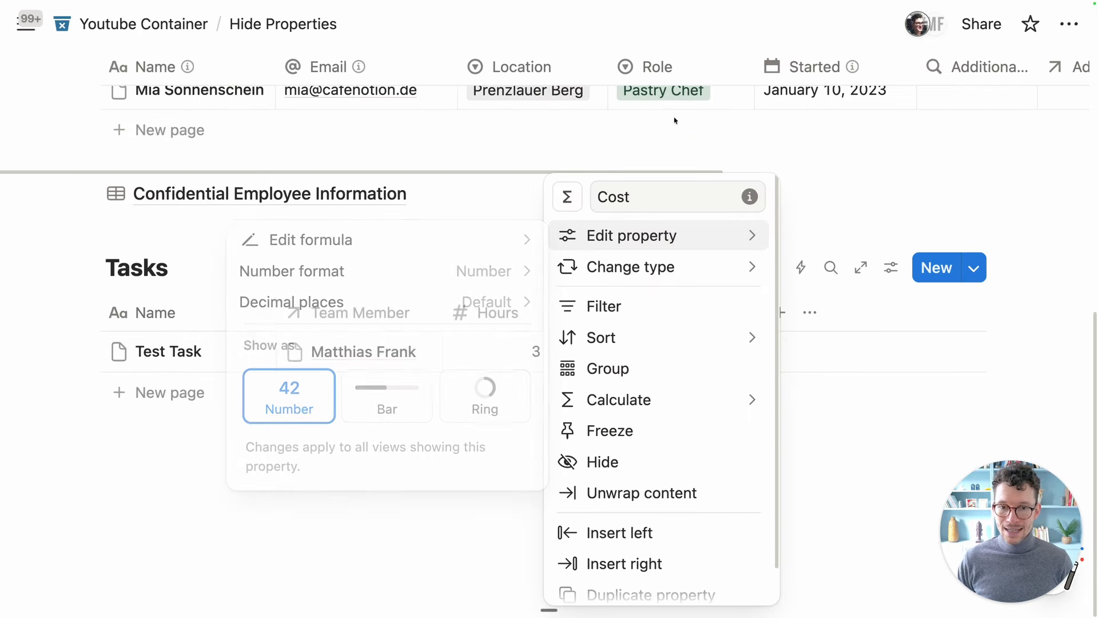
Narrow the Cost column and set its number format to Euro
{"action": "left_click", "coordinate": [785, 244]}
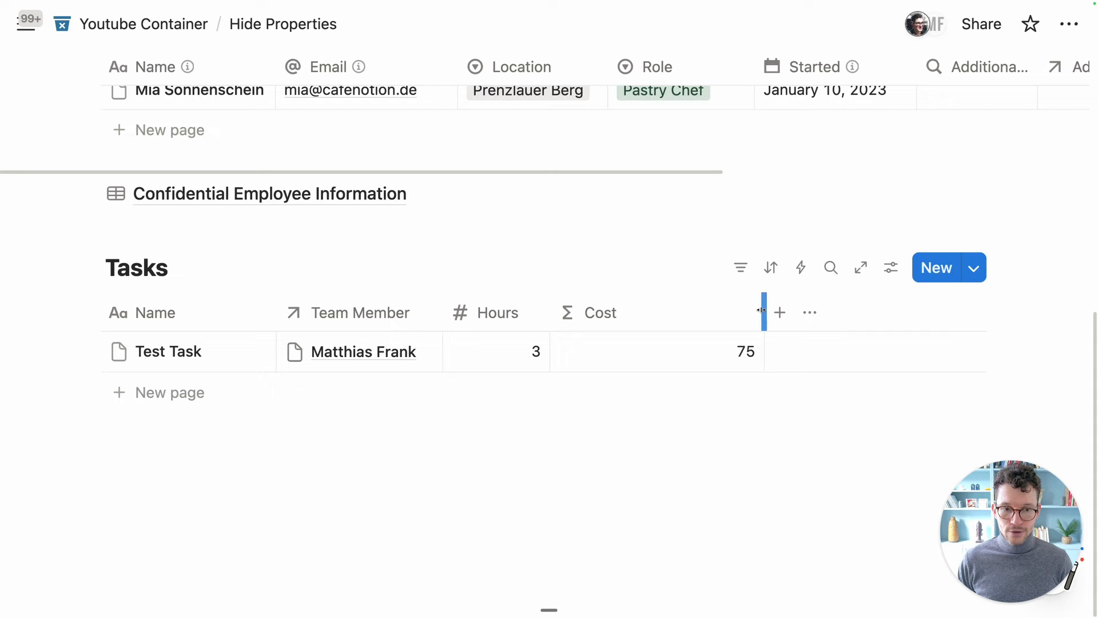
{"action": "left_click_drag", "start_coordinate": [763, 312], "coordinate": [665, 313]}
{"action": "left_click", "coordinate": [650, 316]}
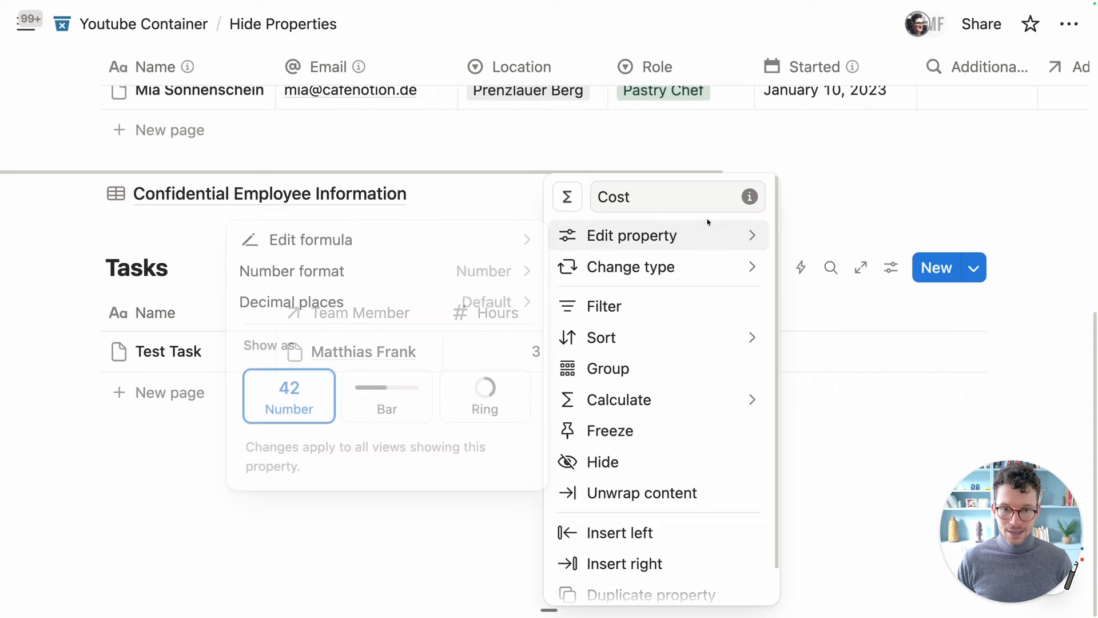
{"action": "mouse_move", "coordinate": [631, 267]}
{"action": "mouse_move", "coordinate": [606, 236]}
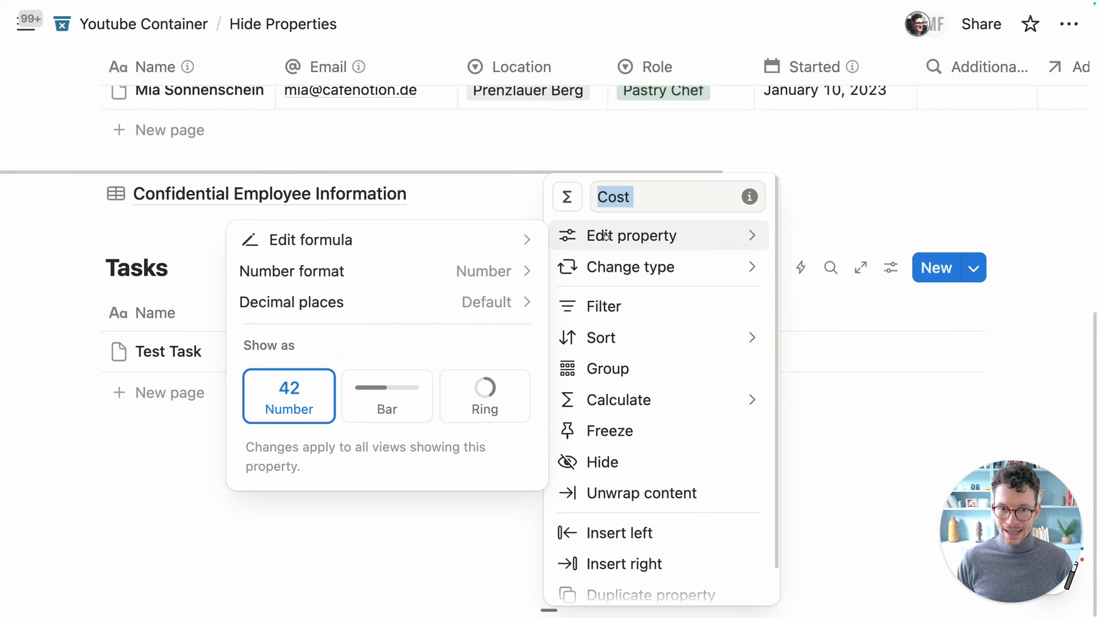
{"action": "left_click", "coordinate": [479, 268]}
{"action": "left_click", "coordinate": [436, 339]}
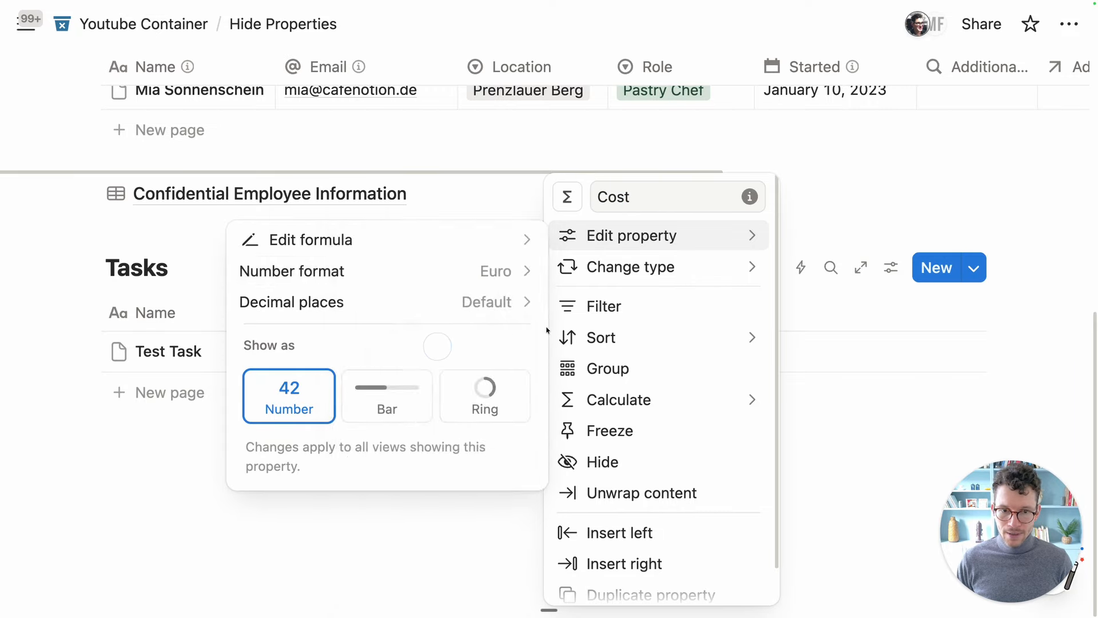
{"action": "key", "text": "Escape"}
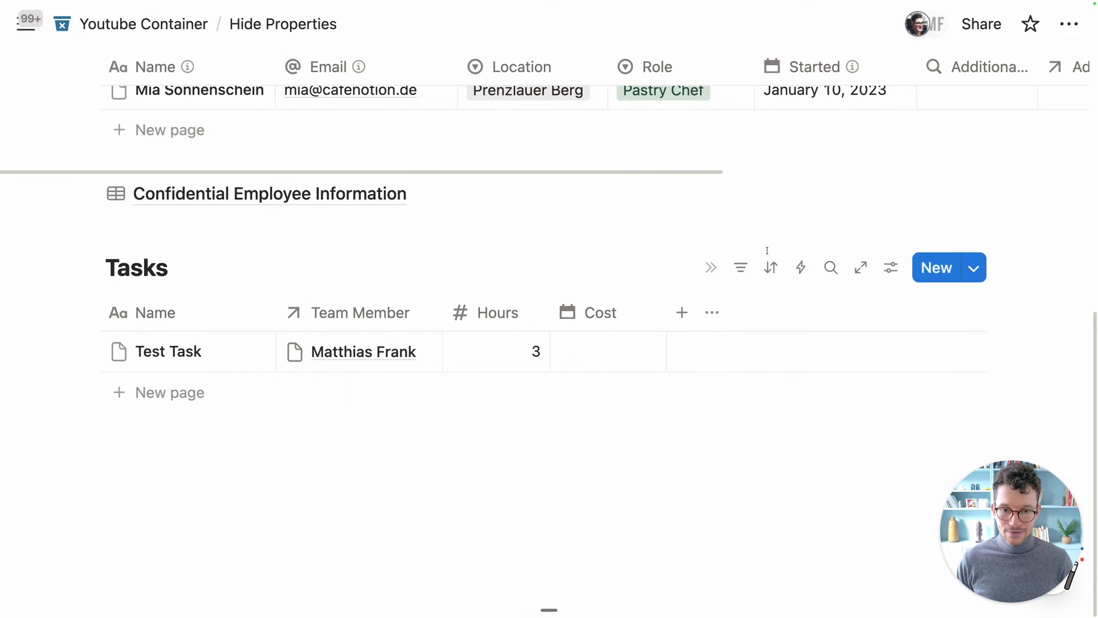
Change Cost back to a formula showing €75.00, then go to Confidential Employee Information
{"action": "left_click", "coordinate": [621, 313]}
{"action": "mouse_move", "coordinate": [674, 239]}
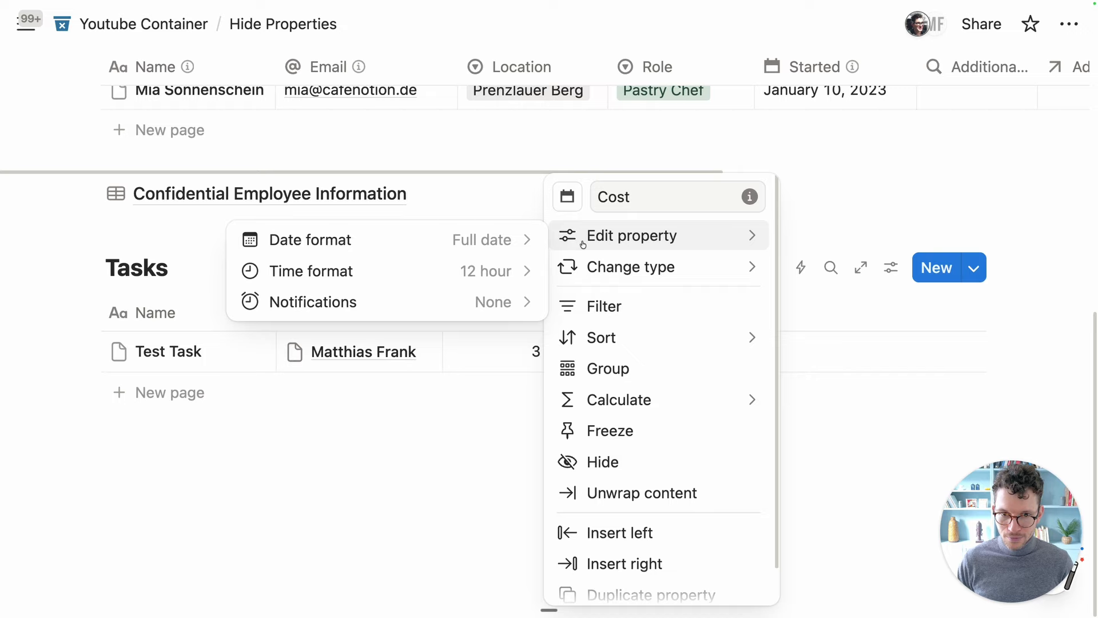
{"action": "mouse_move", "coordinate": [633, 274]}
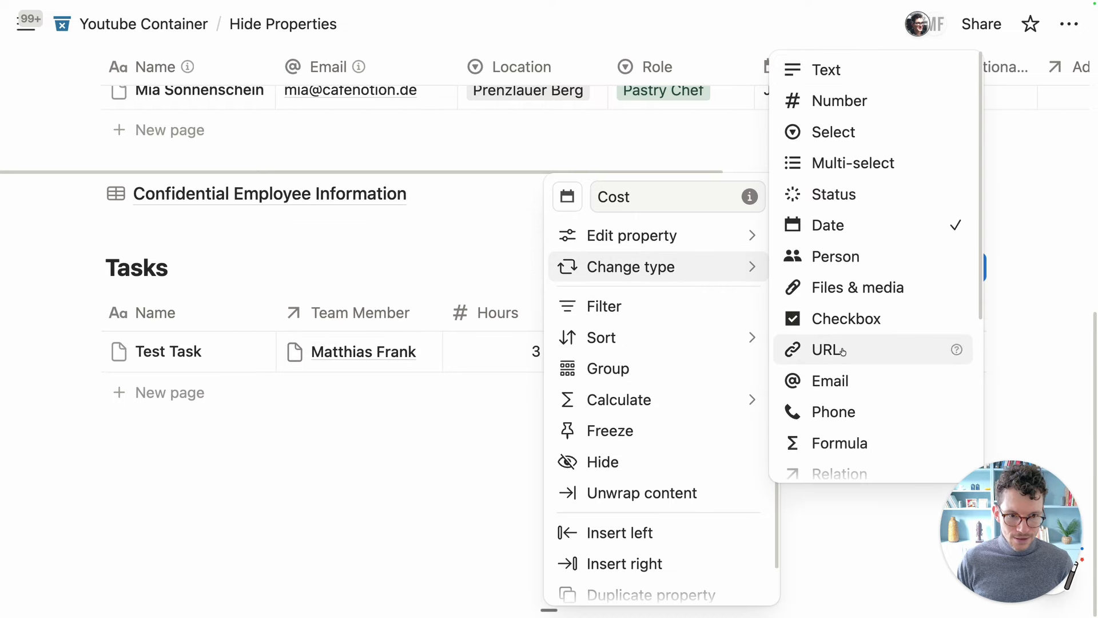
{"action": "left_click", "coordinate": [828, 443]}
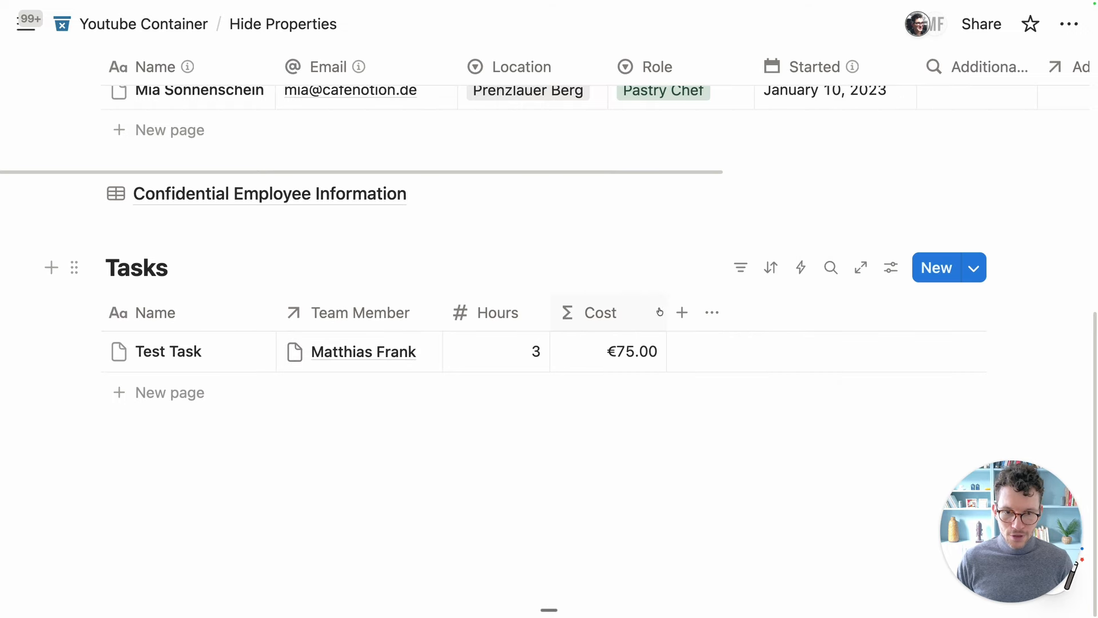
{"action": "left_click_drag", "start_coordinate": [663, 311], "coordinate": [654, 311]}
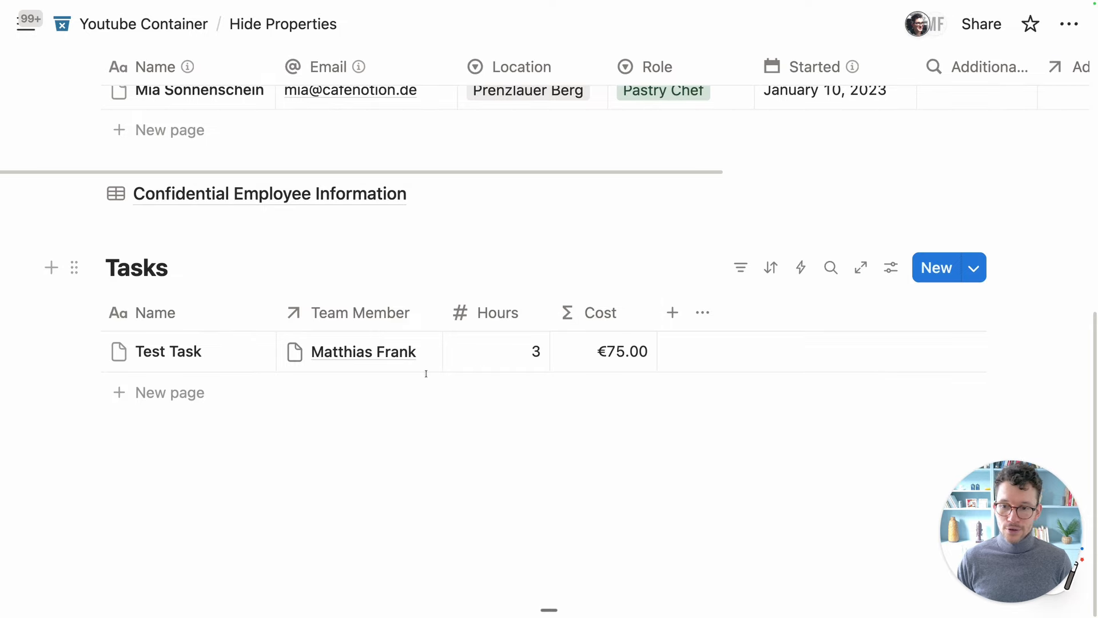
{"action": "scroll", "coordinate": [389, 343], "scroll_direction": "up", "scroll_amount": 1}
{"action": "left_click", "coordinate": [366, 253]}
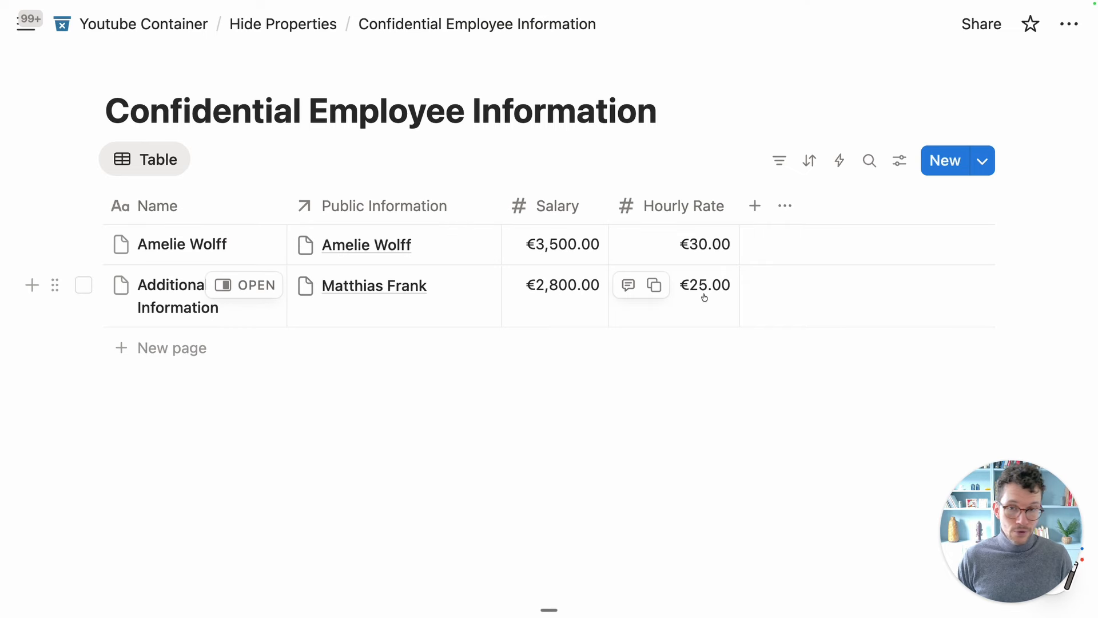
Return to the Hide Properties page and scroll back to the top
{"action": "left_click", "coordinate": [322, 33]}
{"action": "scroll", "coordinate": [320, 400], "scroll_direction": "down", "scroll_amount": 10}
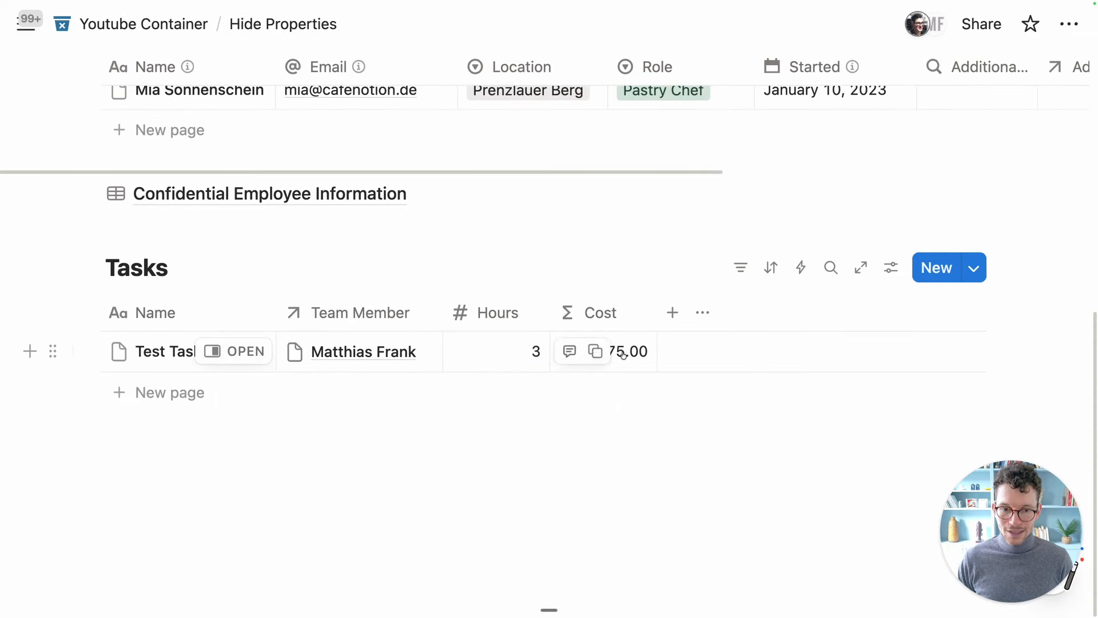
{"action": "scroll", "coordinate": [611, 360], "scroll_direction": "up", "scroll_amount": 1}
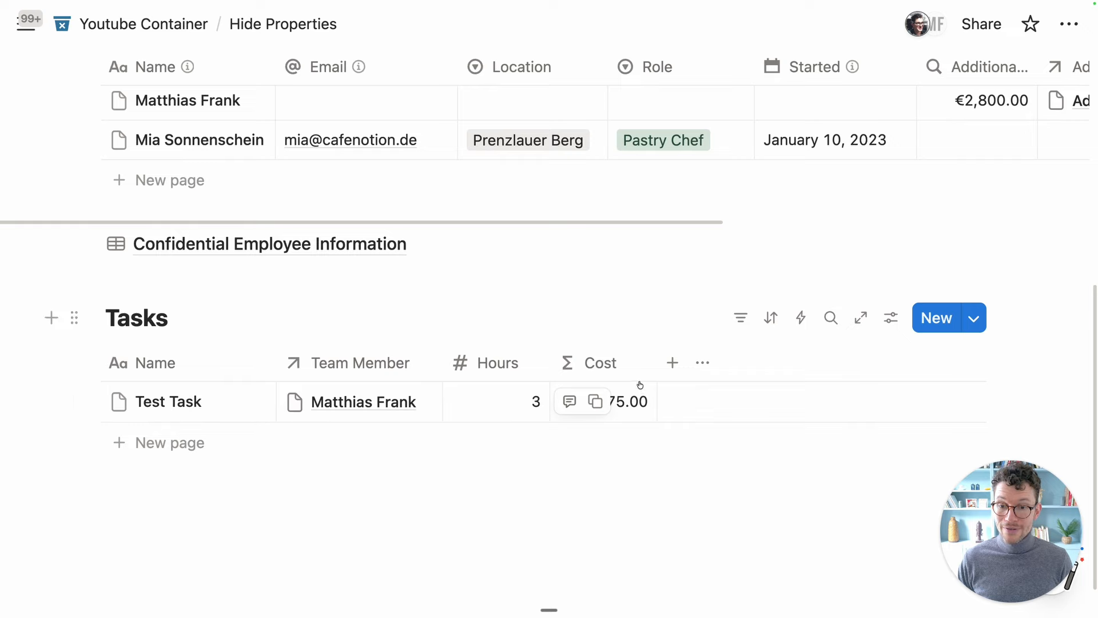
{"action": "scroll", "coordinate": [629, 384], "scroll_direction": "up", "scroll_amount": 1}
{"action": "mouse_move", "coordinate": [297, 311]}
{"action": "scroll", "coordinate": [297, 315], "scroll_direction": "up", "scroll_amount": 1}
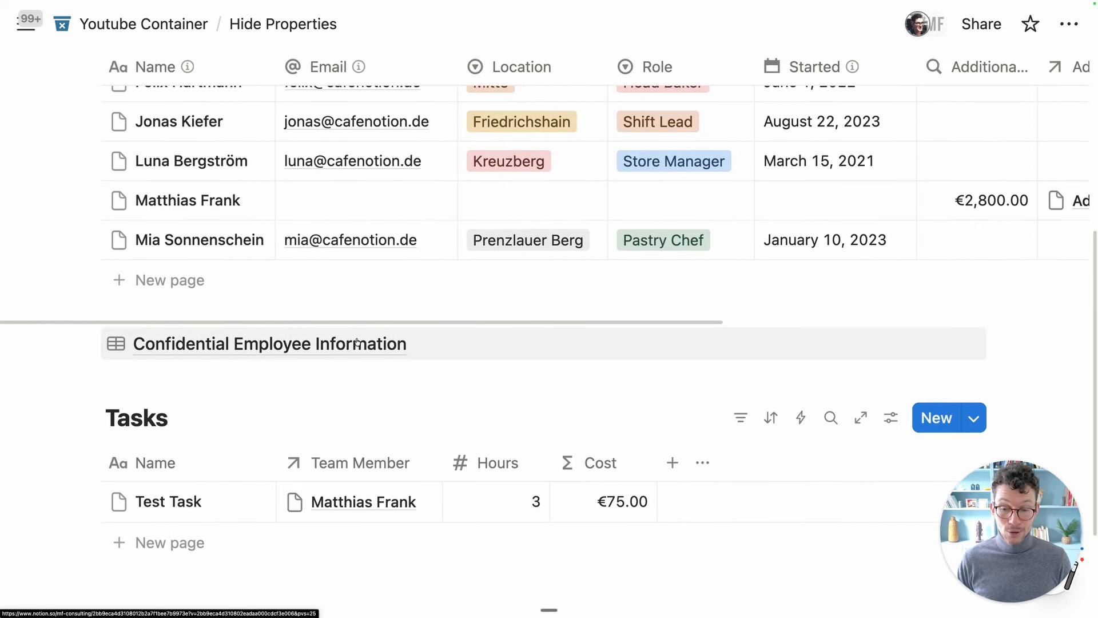
{"action": "scroll", "coordinate": [429, 358], "scroll_direction": "up", "scroll_amount": 1}
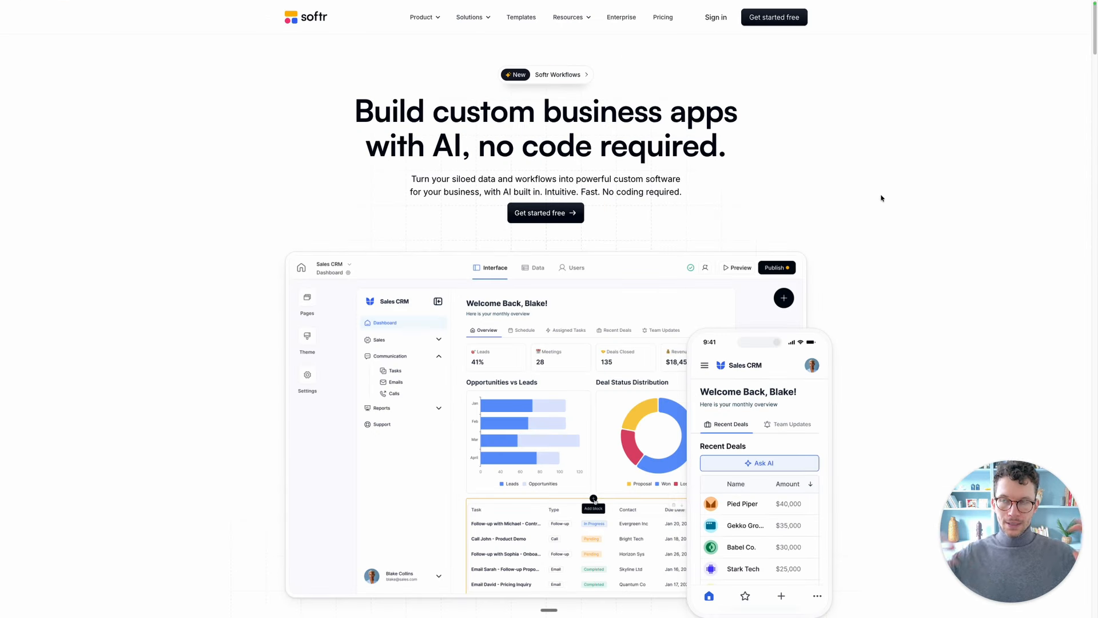